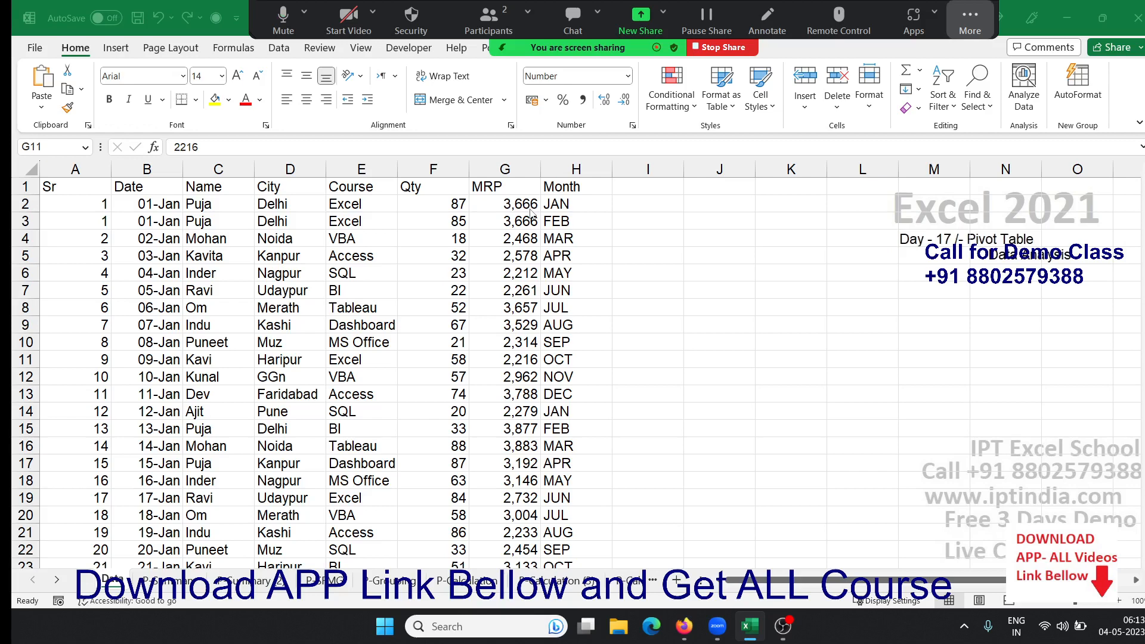
Step: Review the records of the source data and its header row from Sr to Month
left_click(458, 244)
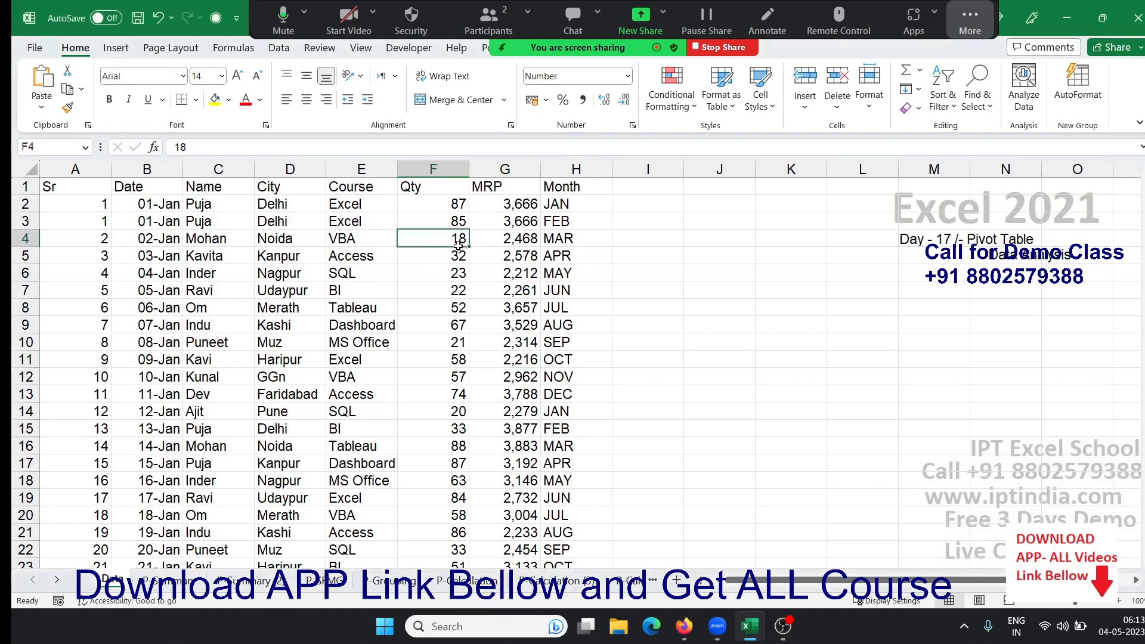
scroll(233, 270, "down", 3)
scroll(232, 269, "up", 1)
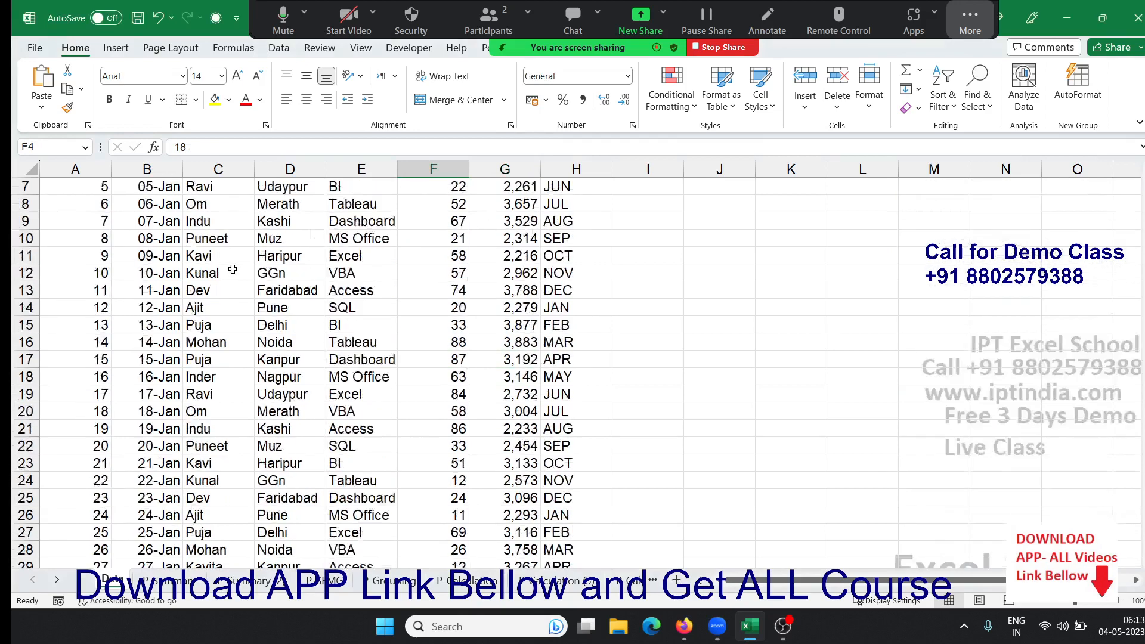
scroll(232, 269, "up", 2)
left_click_drag(54, 187, 560, 179)
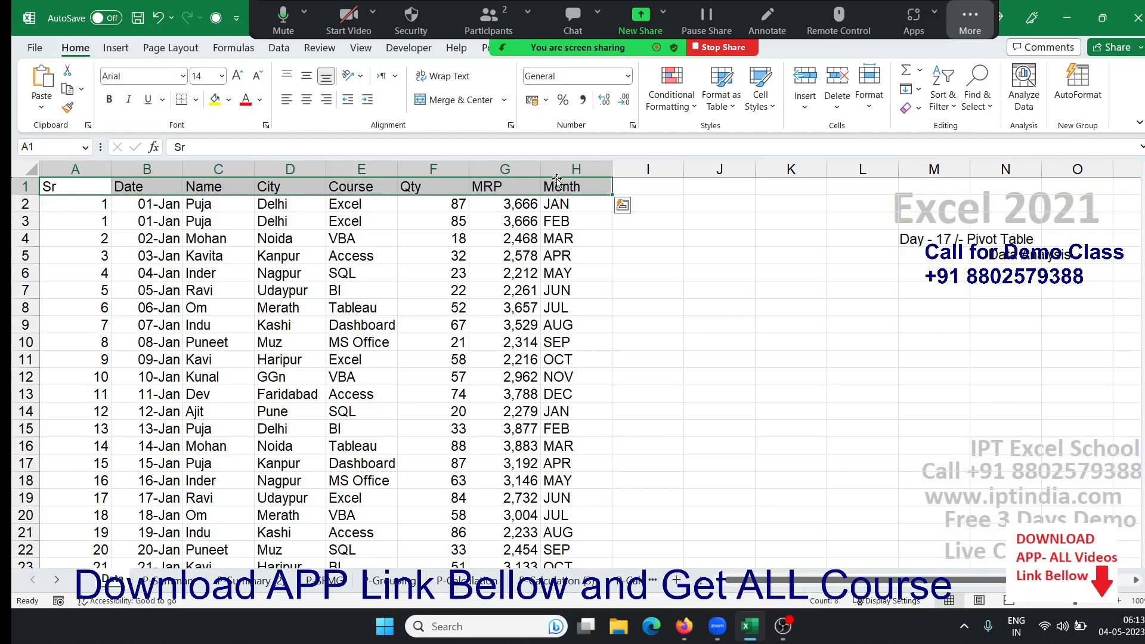
Step: Delete the Target row directly below the last record of the data table
left_click(184, 255)
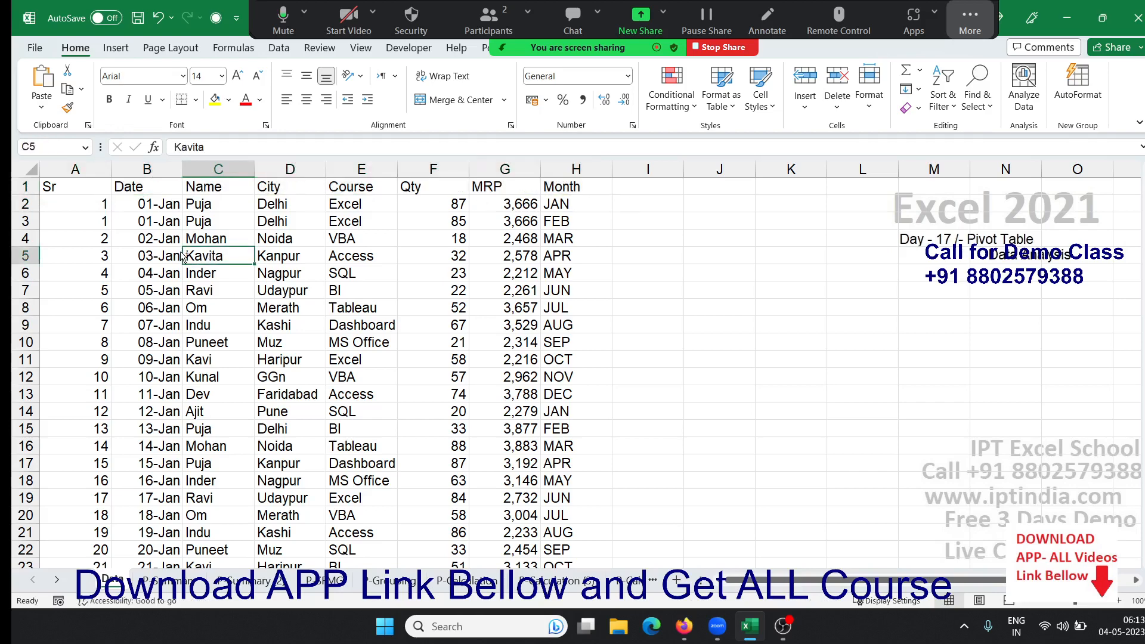
key("ctrl+Down")
key("Down")
key("Up")
key("Up")
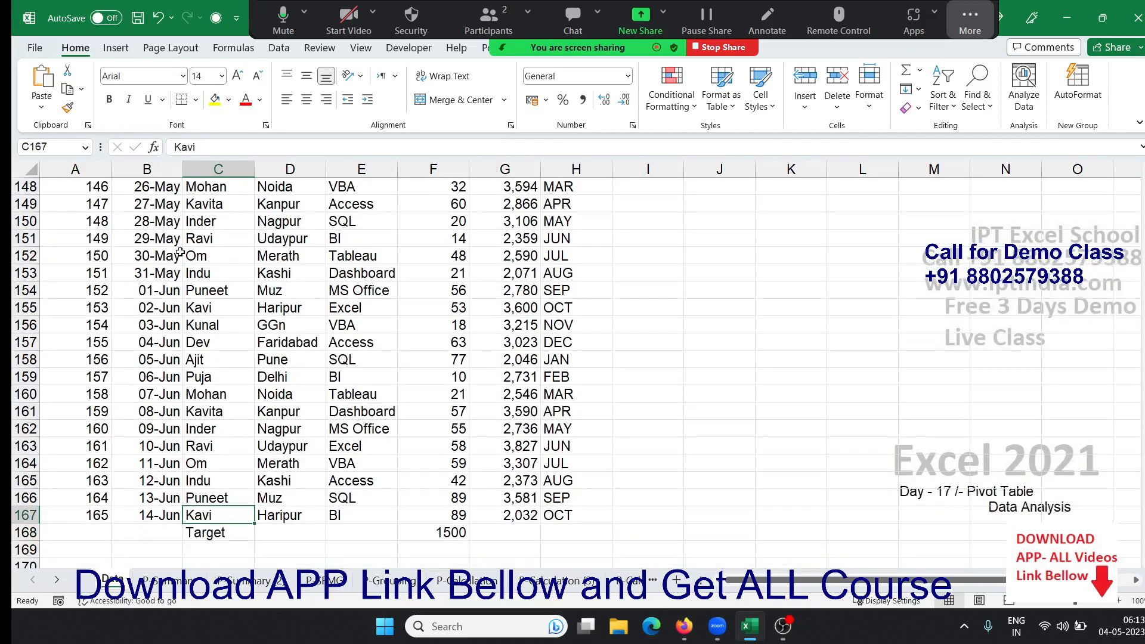
key("shift+space")
key("Down")
key("shift+space")
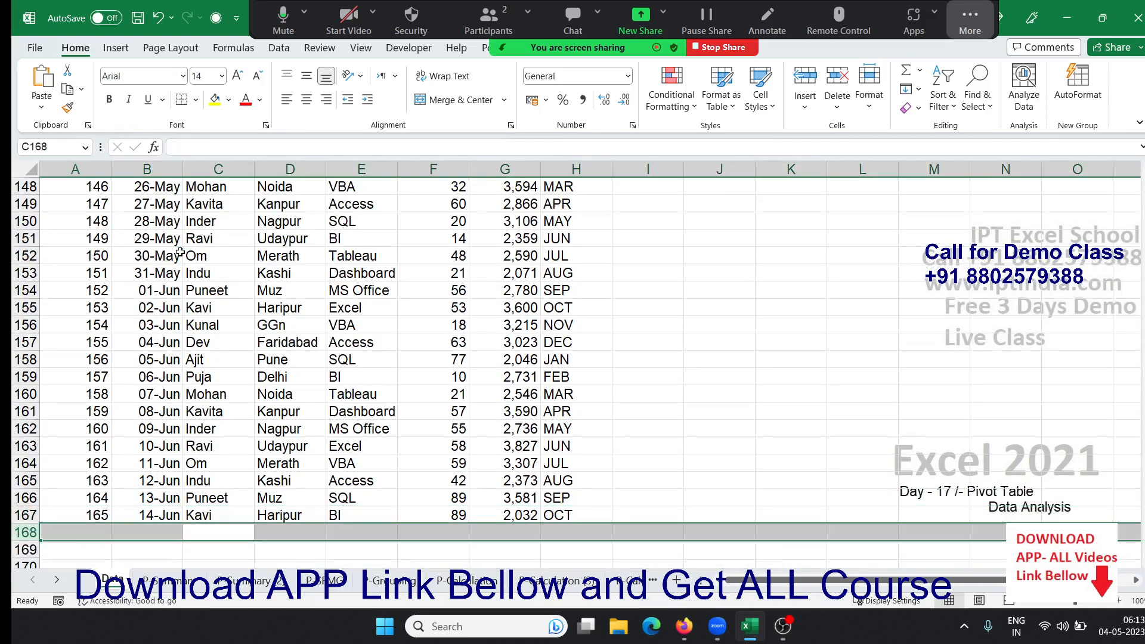
Step: Create a PivotTable from the full table Data!$A$1:$H$167 in the existing P-Summary worksheet at cell A2
key("Up")
key("ctrl+Up")
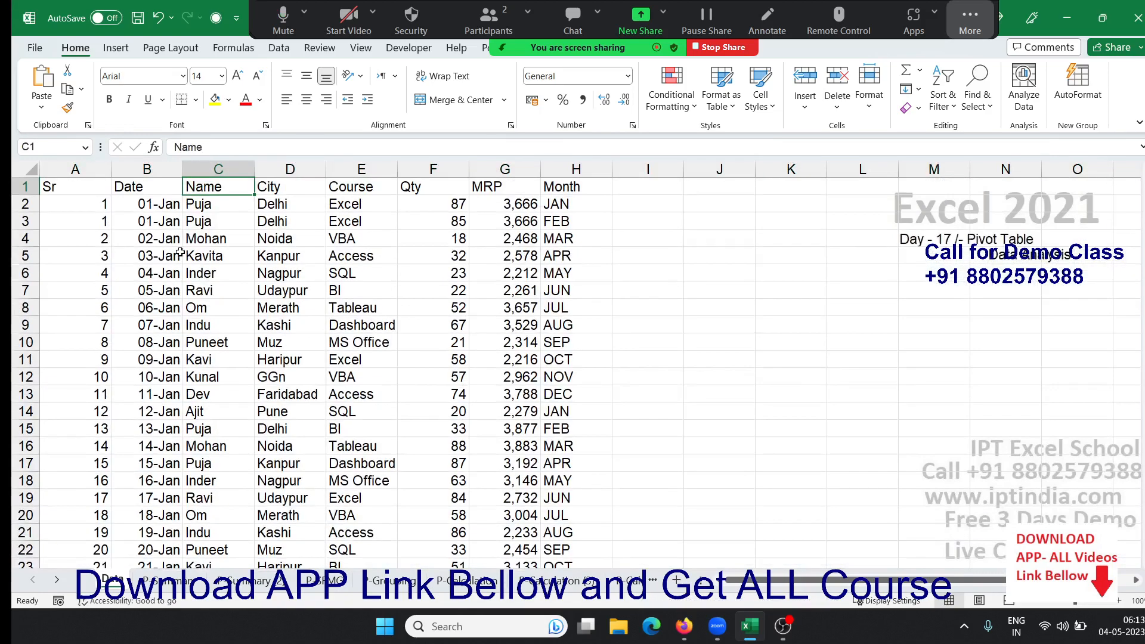
key("ctrl+Left")
key("ctrl+shift+Right")
key("ctrl+shift+Down")
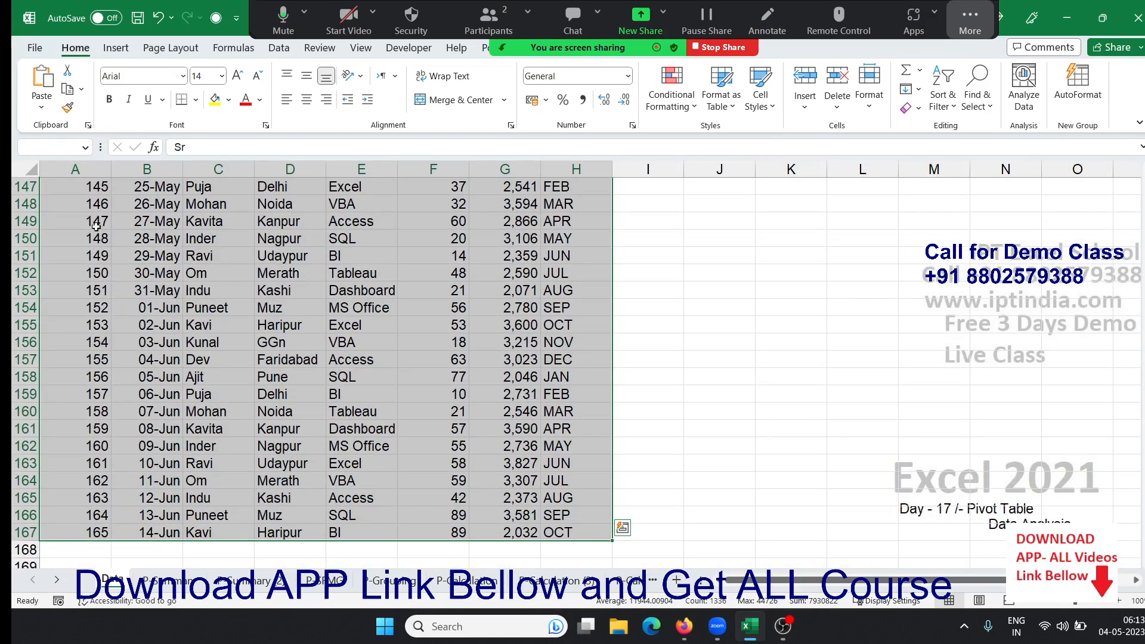
left_click(118, 55)
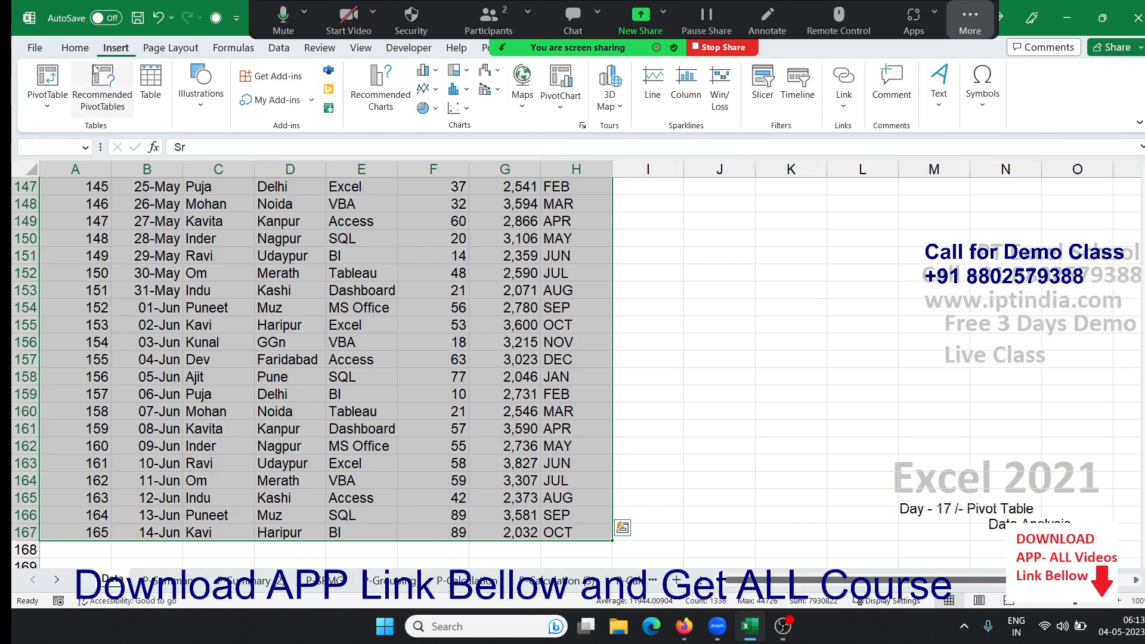
left_click(48, 80)
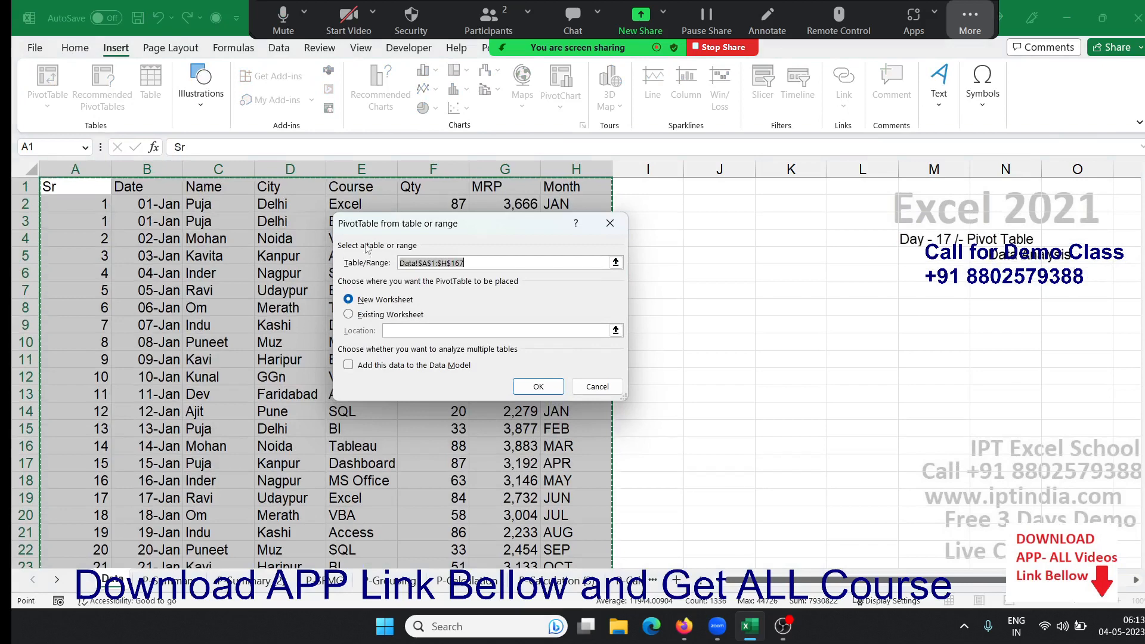
left_click_drag(423, 226, 384, 216)
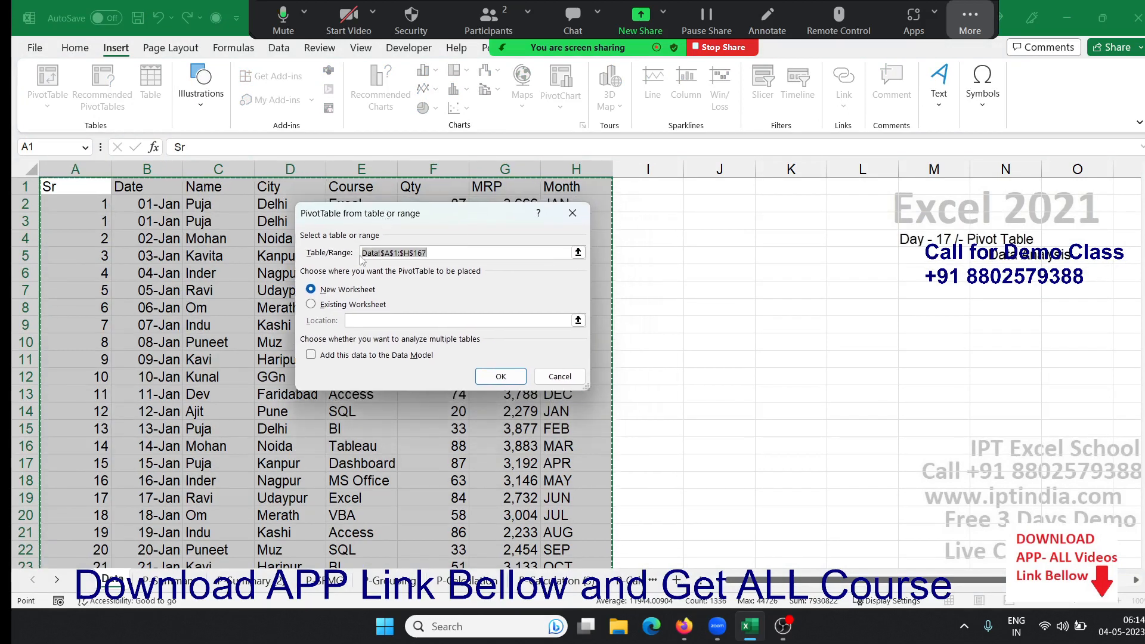
left_click(338, 306)
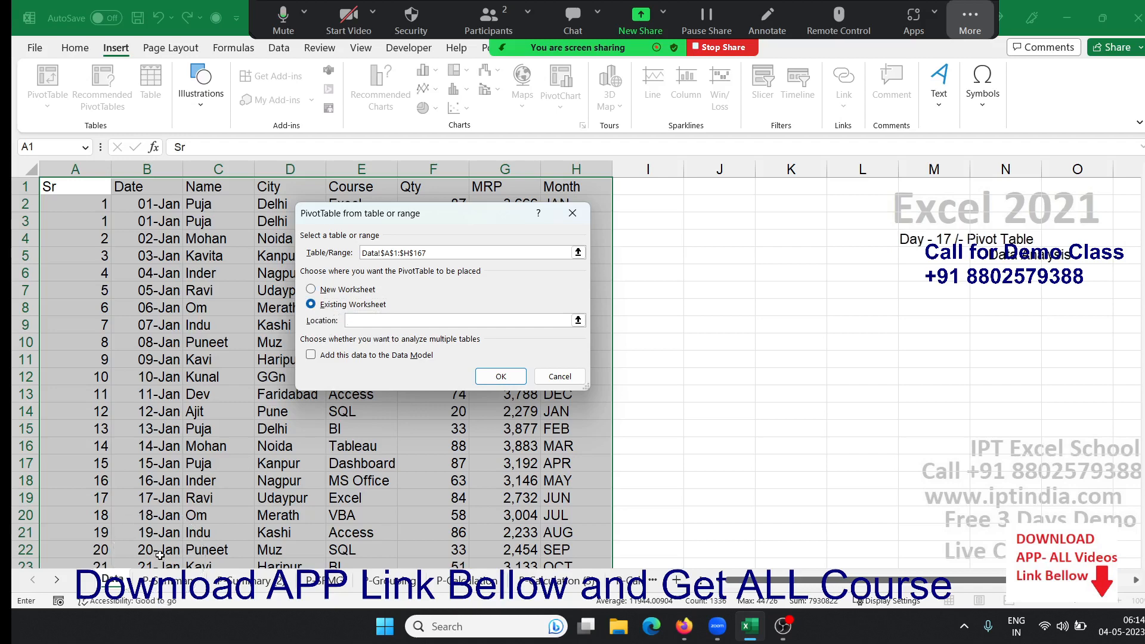
left_click(169, 581)
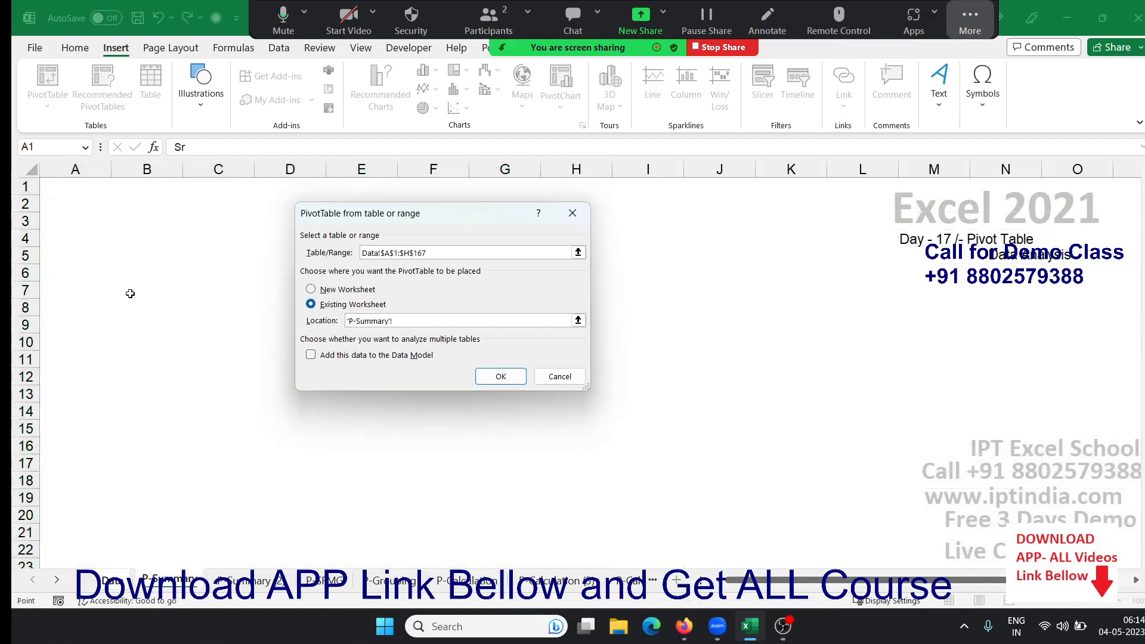
left_click(66, 206)
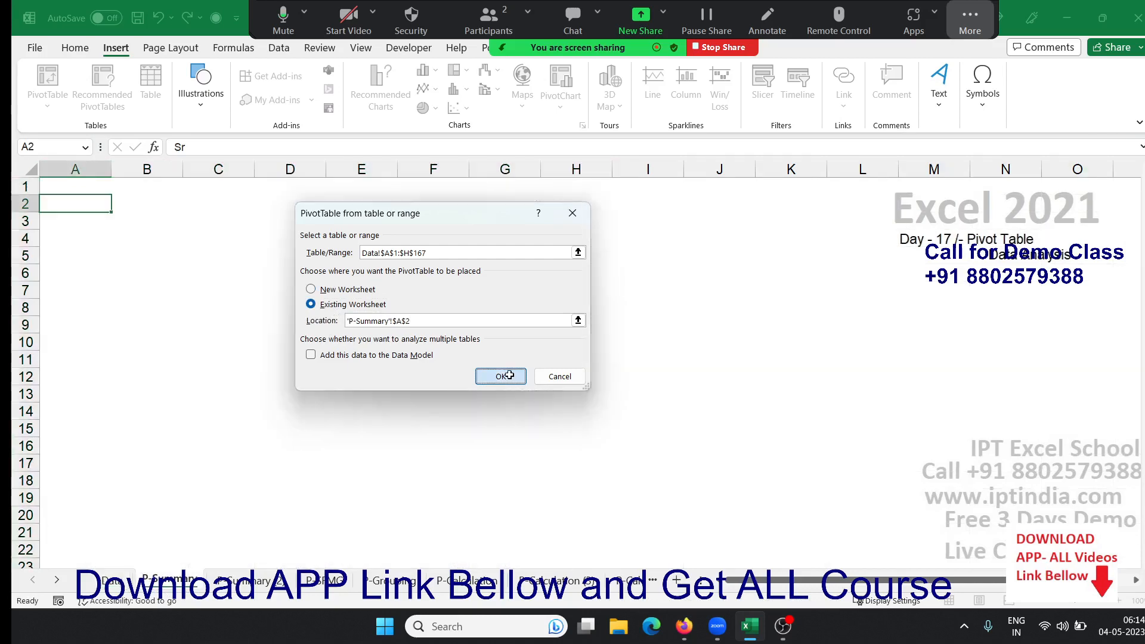
left_click(501, 377)
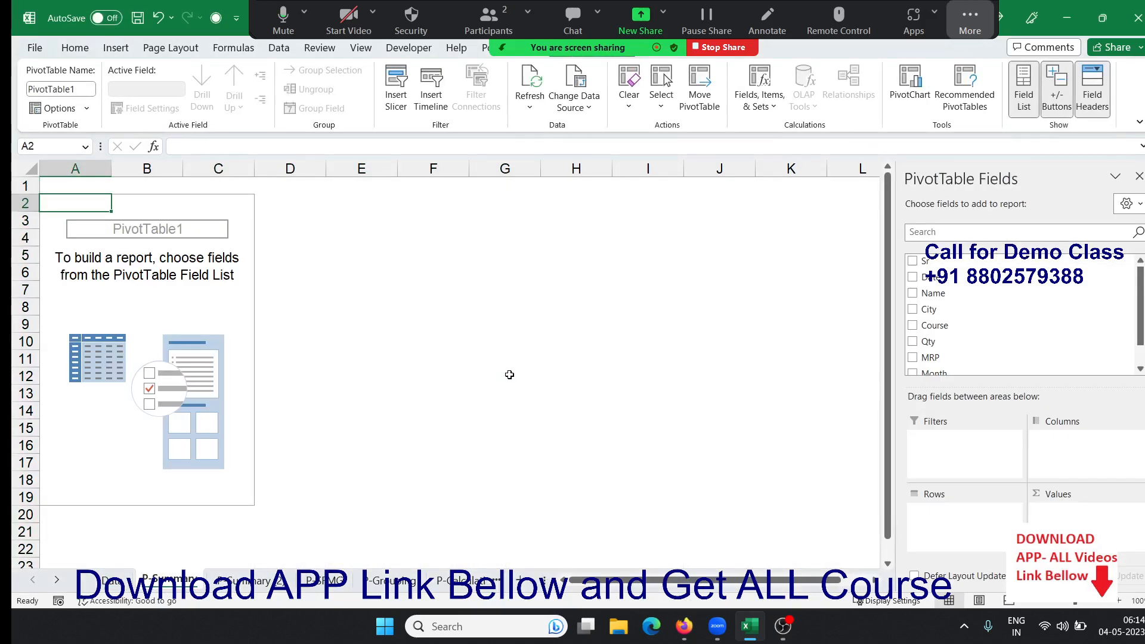
Step: Reselect the empty PivotTable area and hide the floating meeting controls that cover the ribbon
left_click(556, 371)
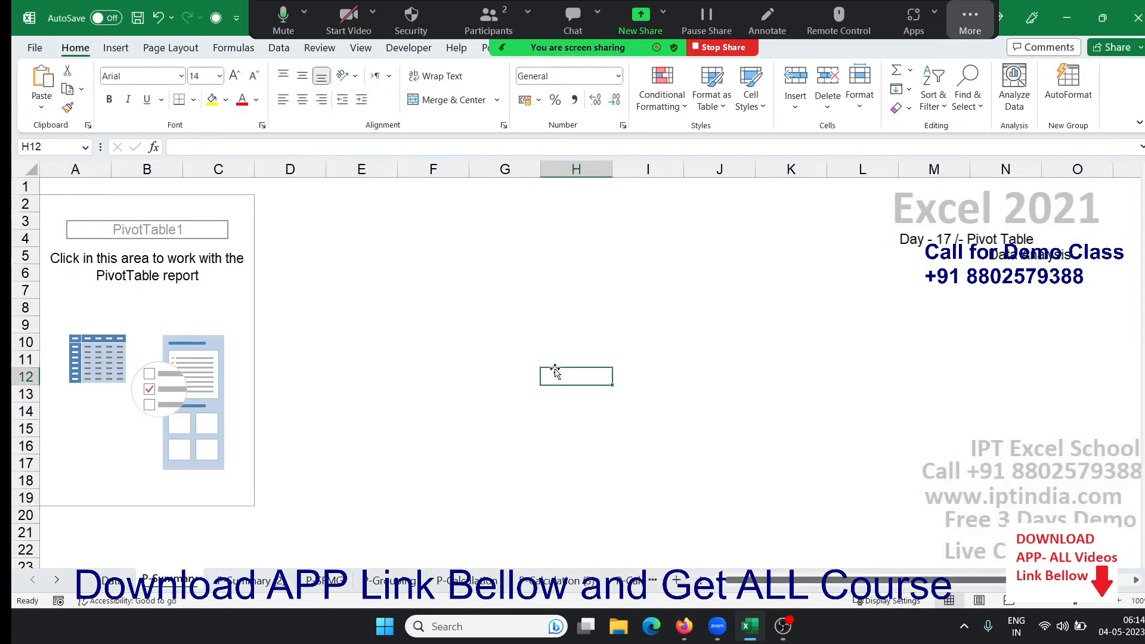
left_click(207, 293)
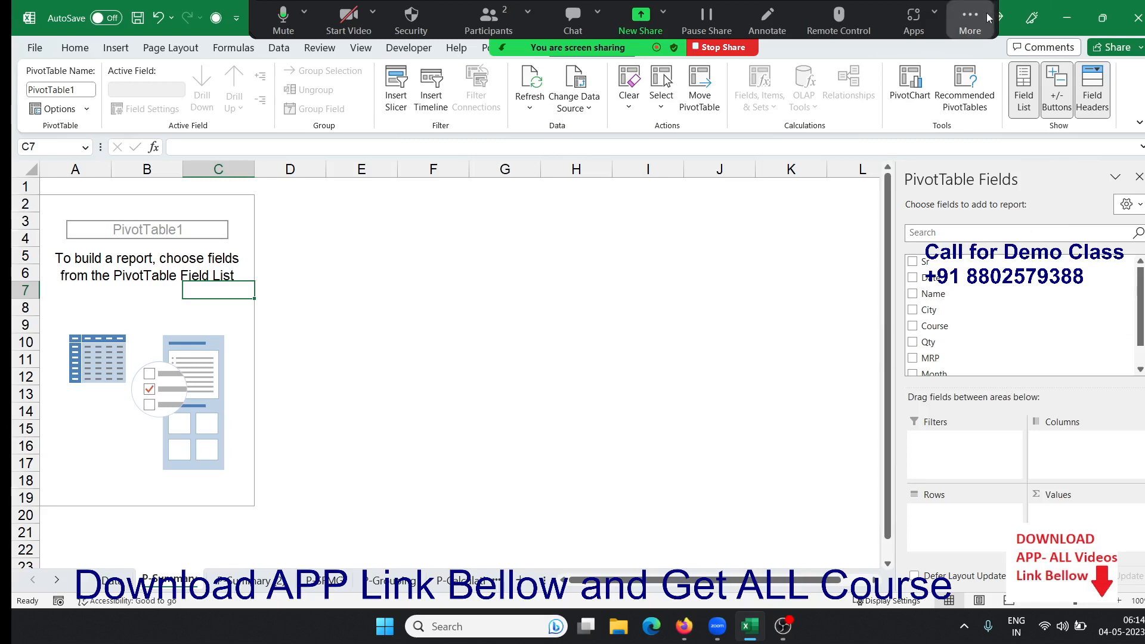
left_click(970, 20)
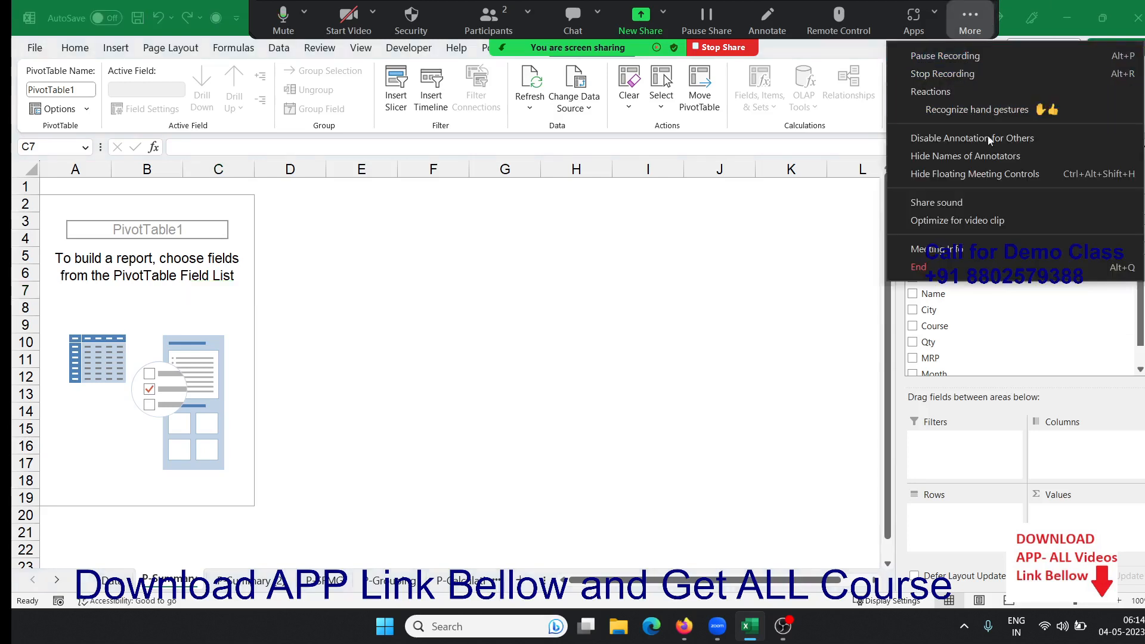
left_click(968, 175)
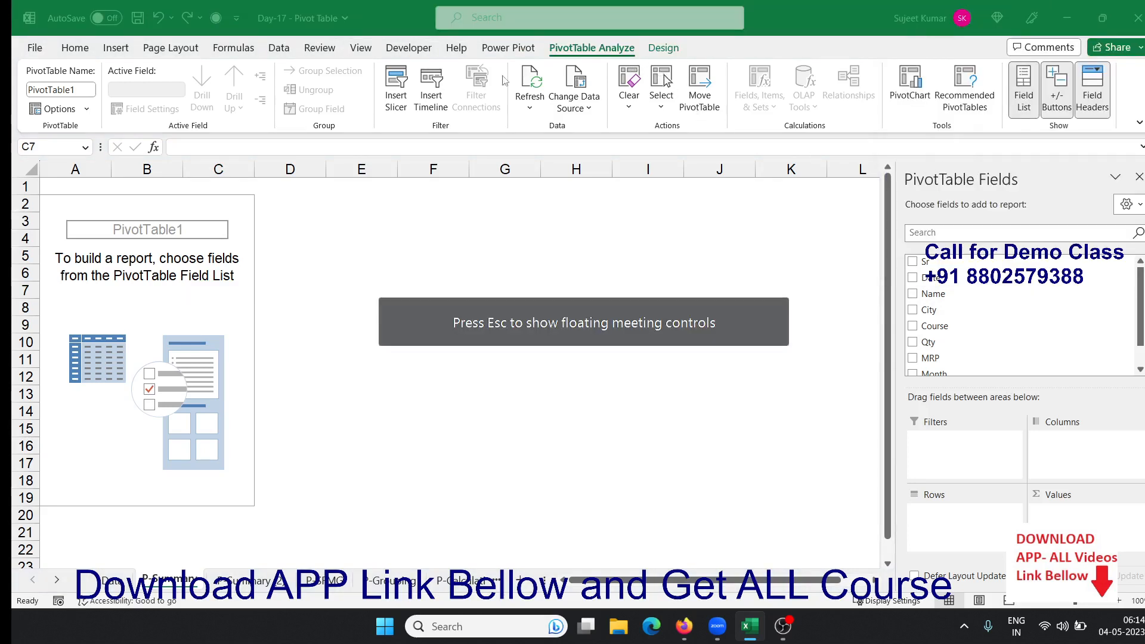
Step: Review the analysis and design options available for the selected PivotTable
left_click(198, 290)
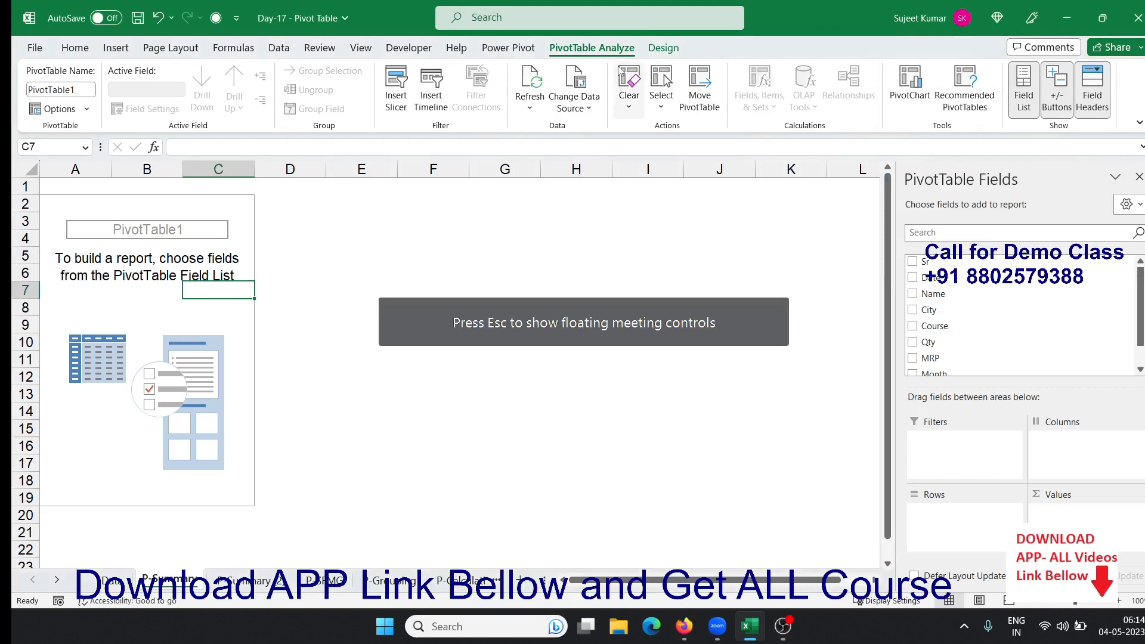
left_click(663, 48)
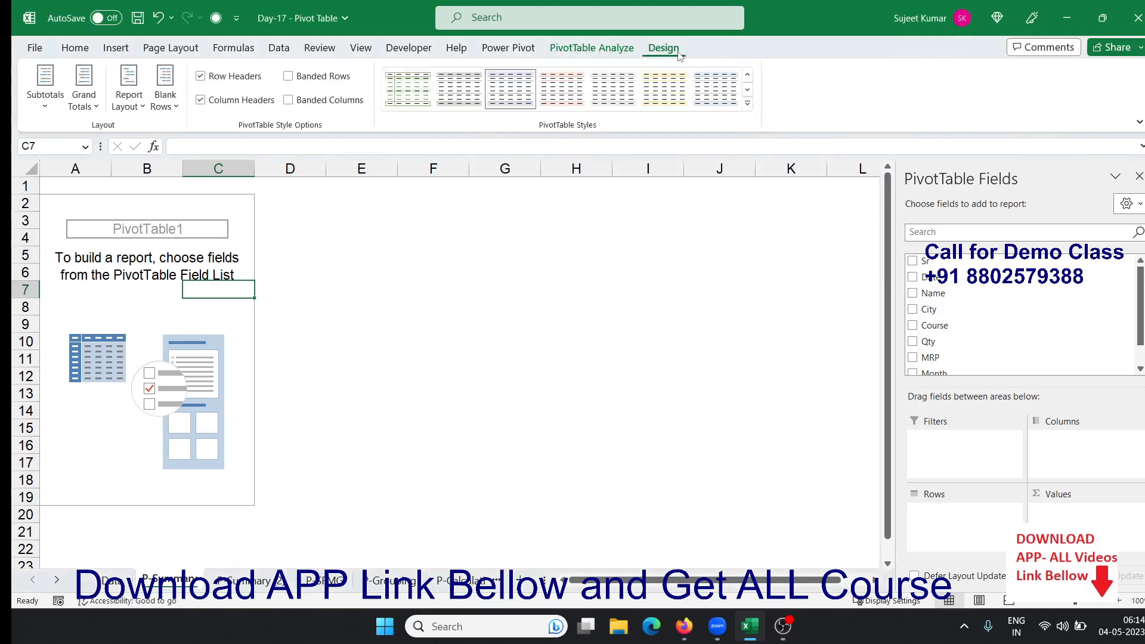
left_click(603, 53)
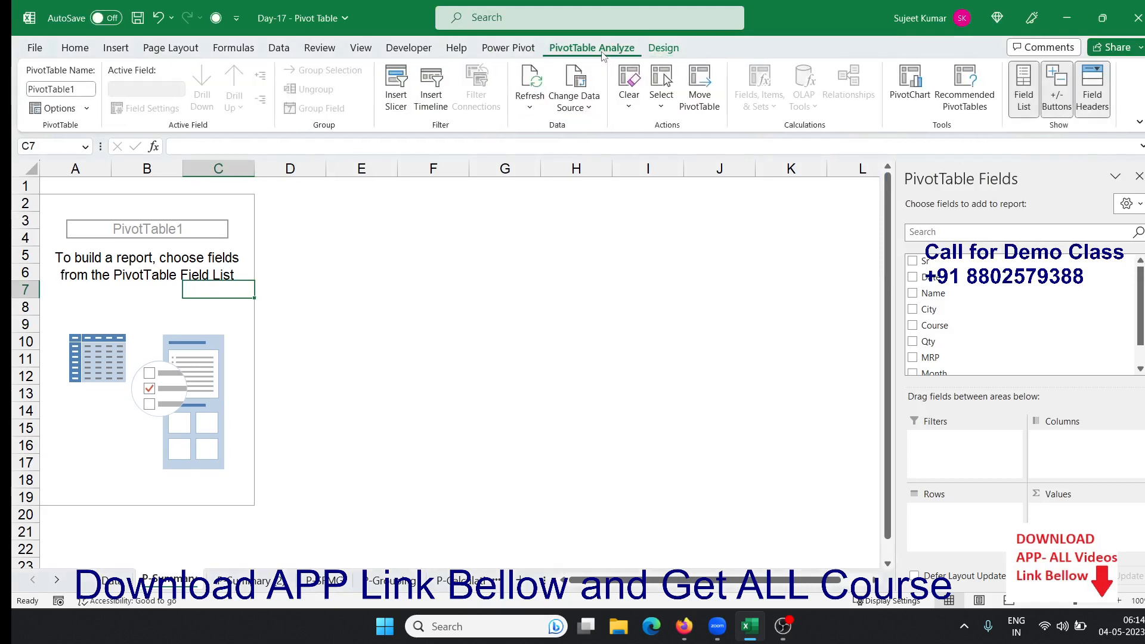
left_click(663, 49)
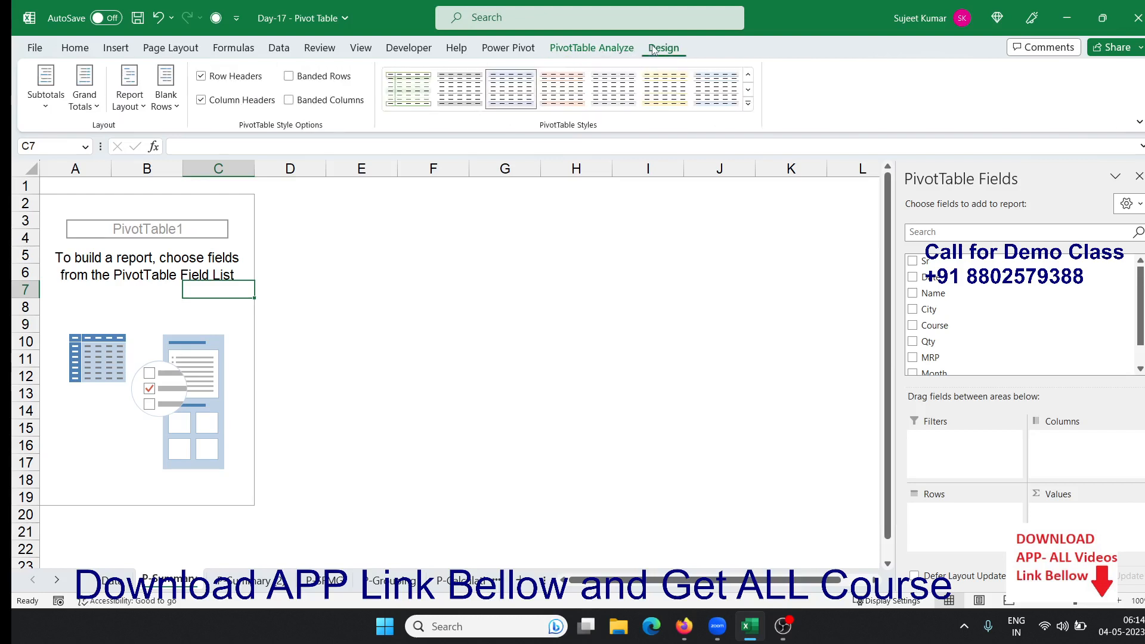
left_click(620, 50)
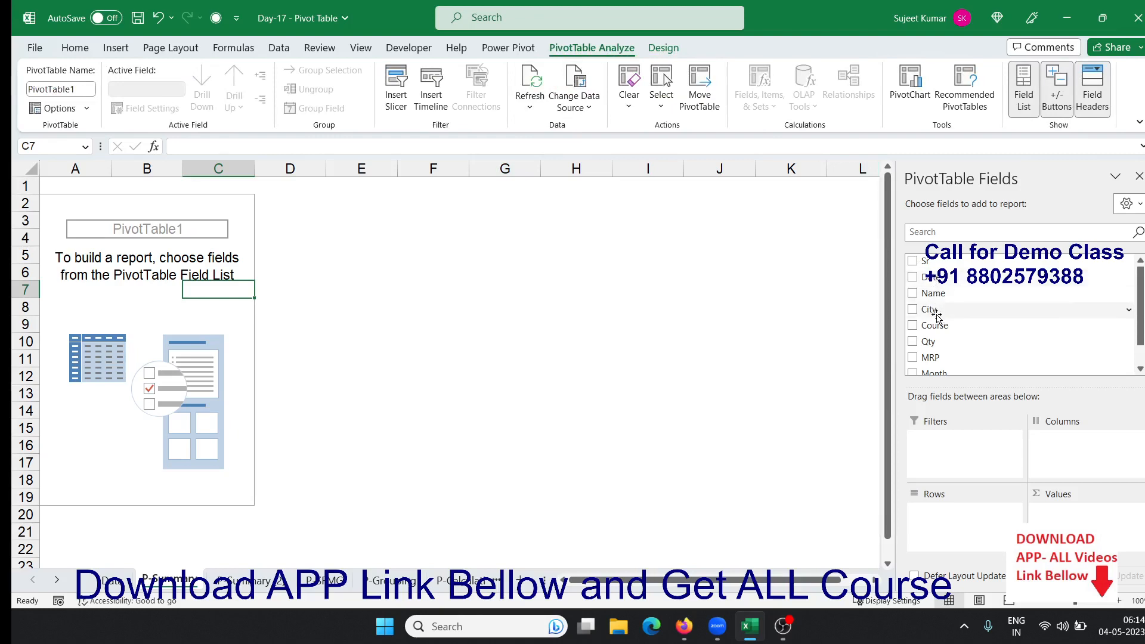
Step: Compare the PivotTable field list with the Data sheet's headers, and inspect the Name and Qty columns there
scroll(934, 338, "down", 1)
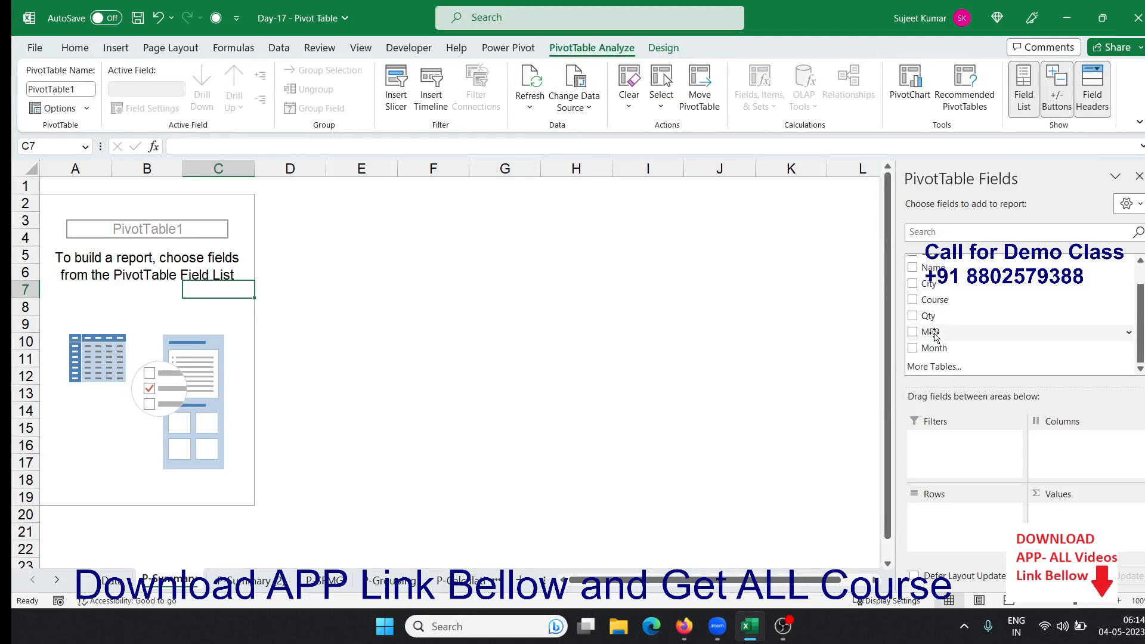
left_click(108, 579)
left_click_drag(143, 189, 559, 173)
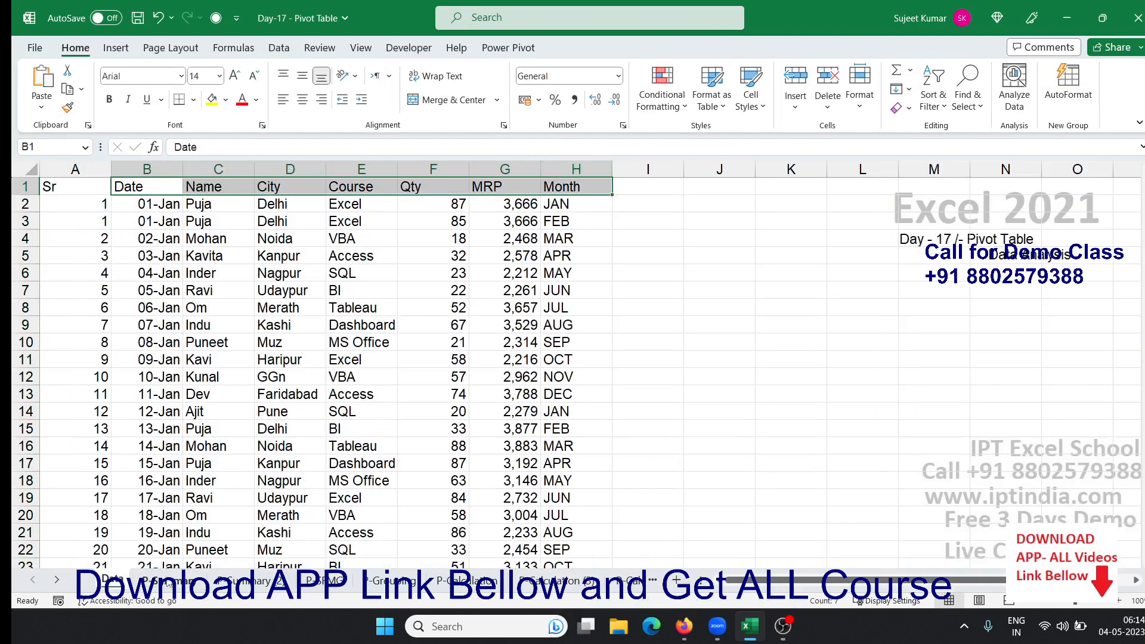
left_click(169, 580)
scroll(942, 298, "up", 1)
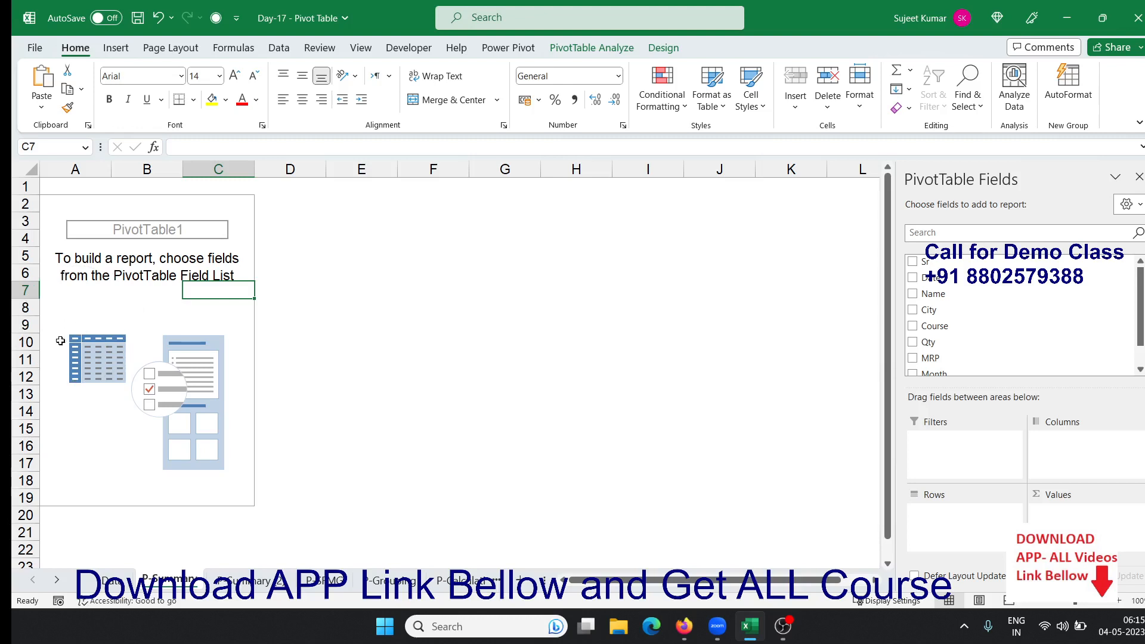
left_click(110, 579)
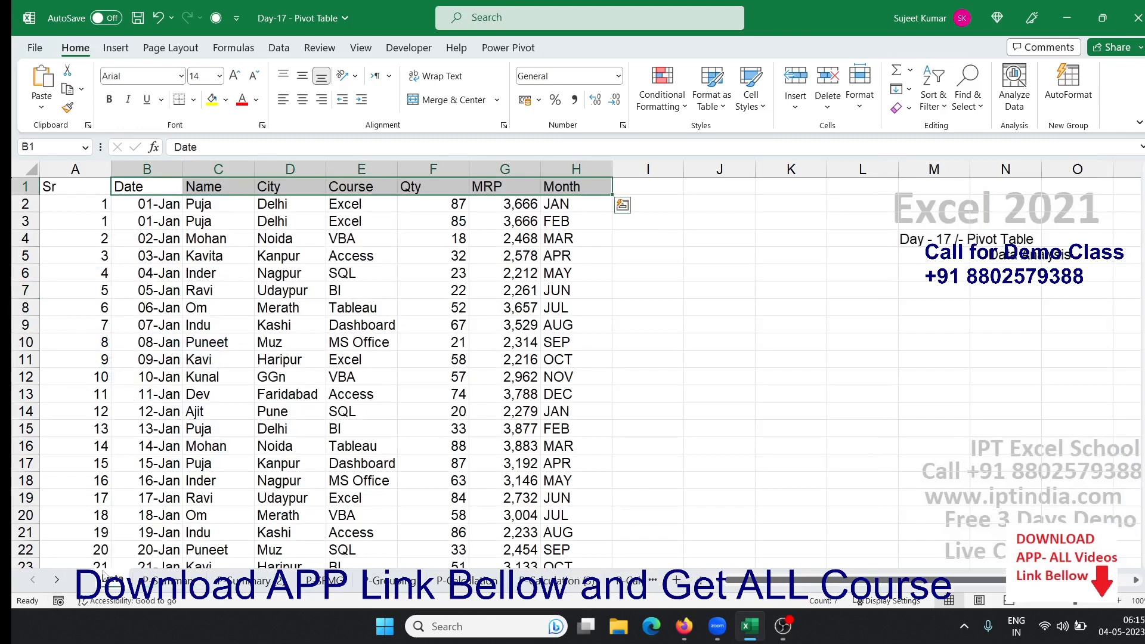
left_click(341, 321)
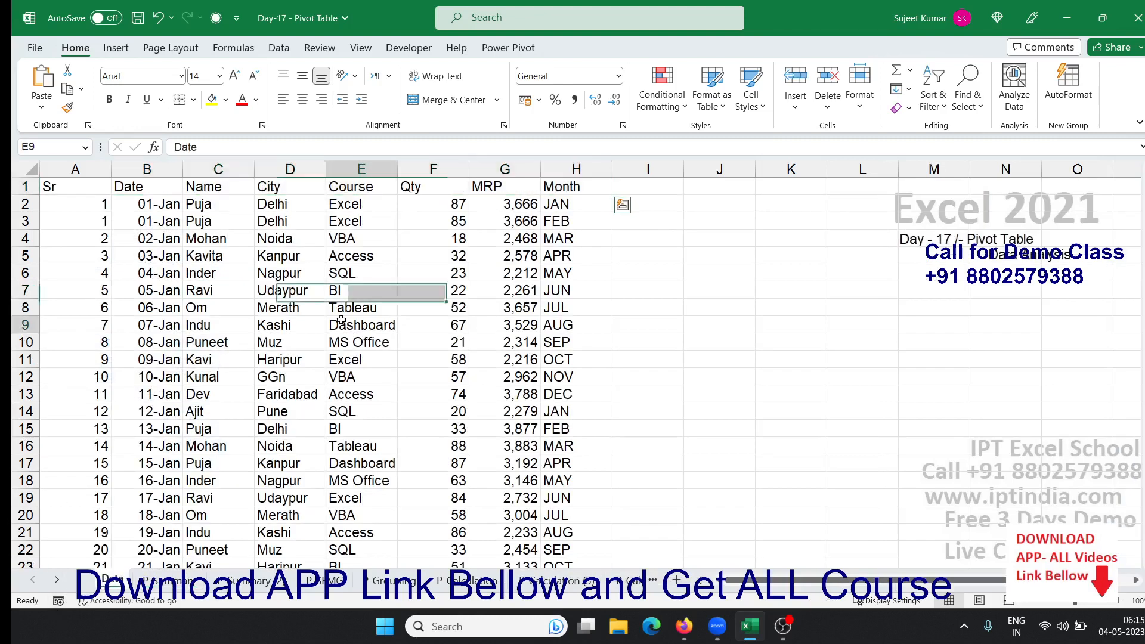
left_click(196, 237)
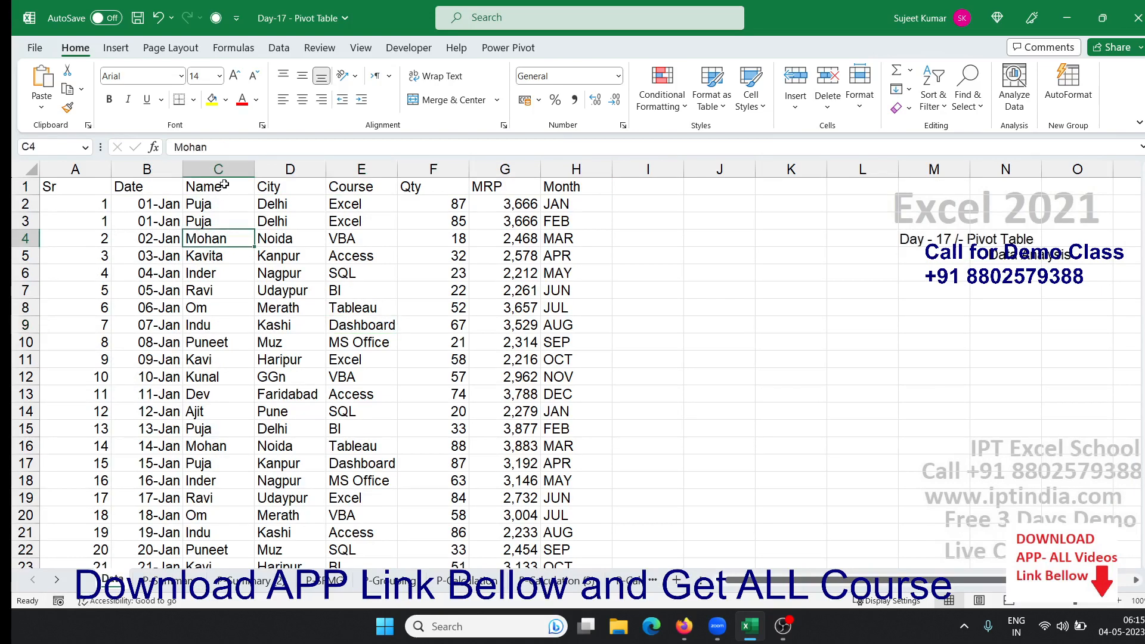
left_click(230, 169)
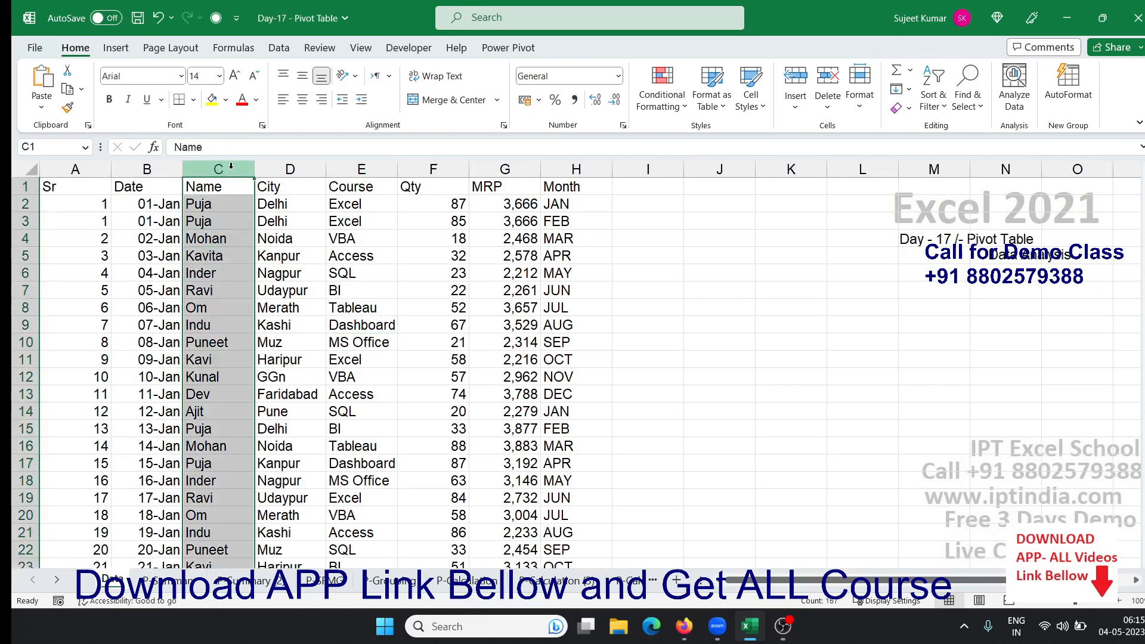
left_click(424, 169)
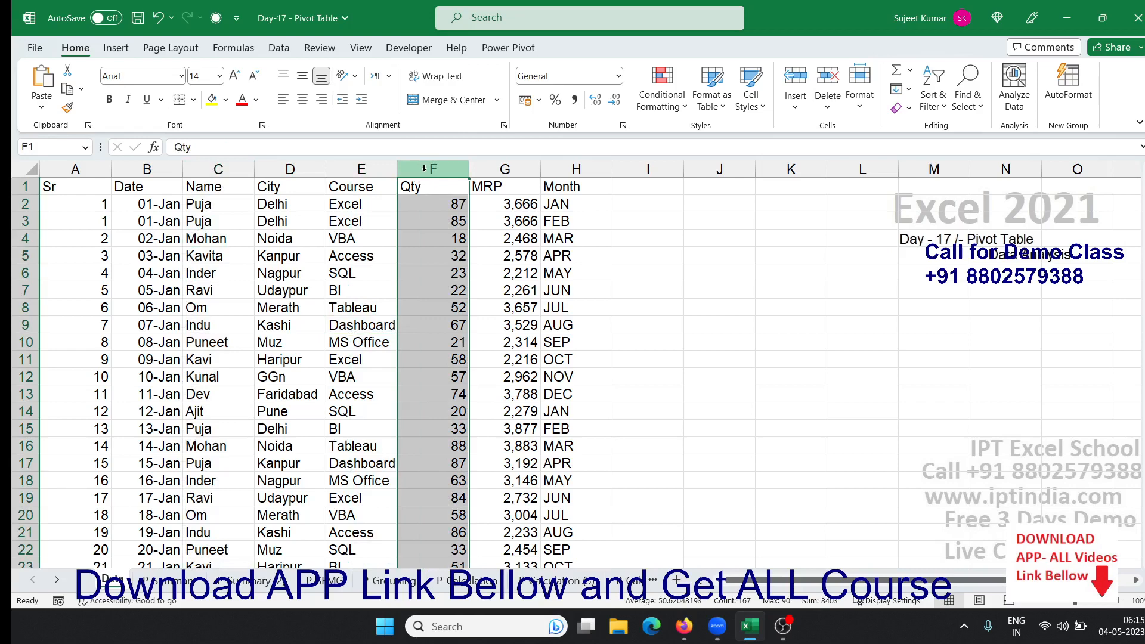
Step: Add the Name field to the rows area of the PivotTable on P-Summary and select the listed names
left_click(176, 578)
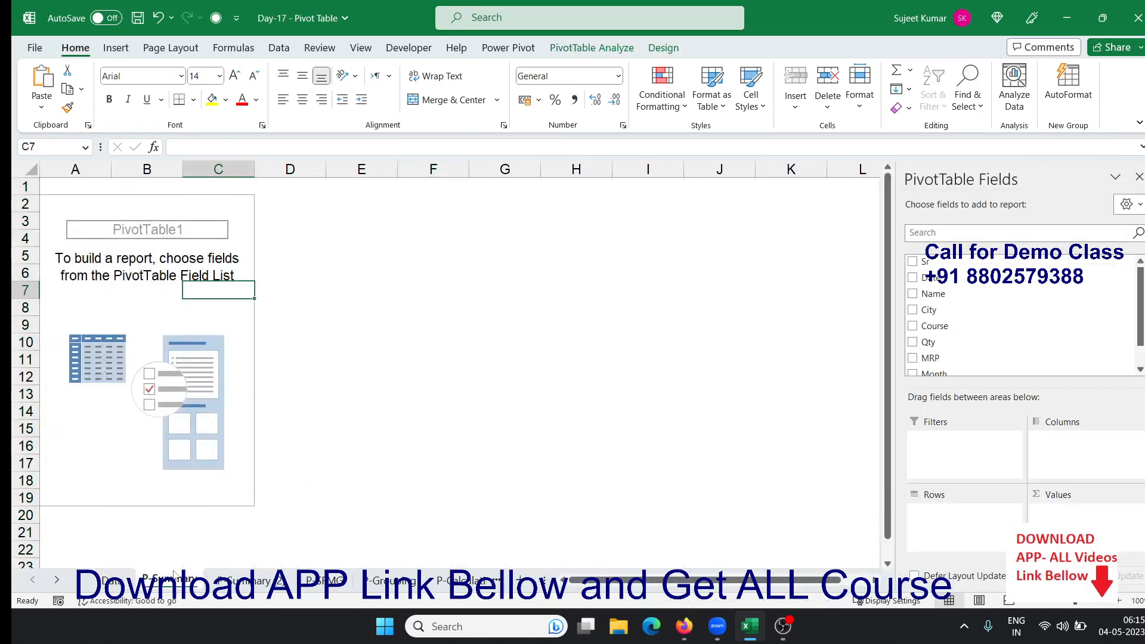
left_click_drag(989, 303, 967, 524)
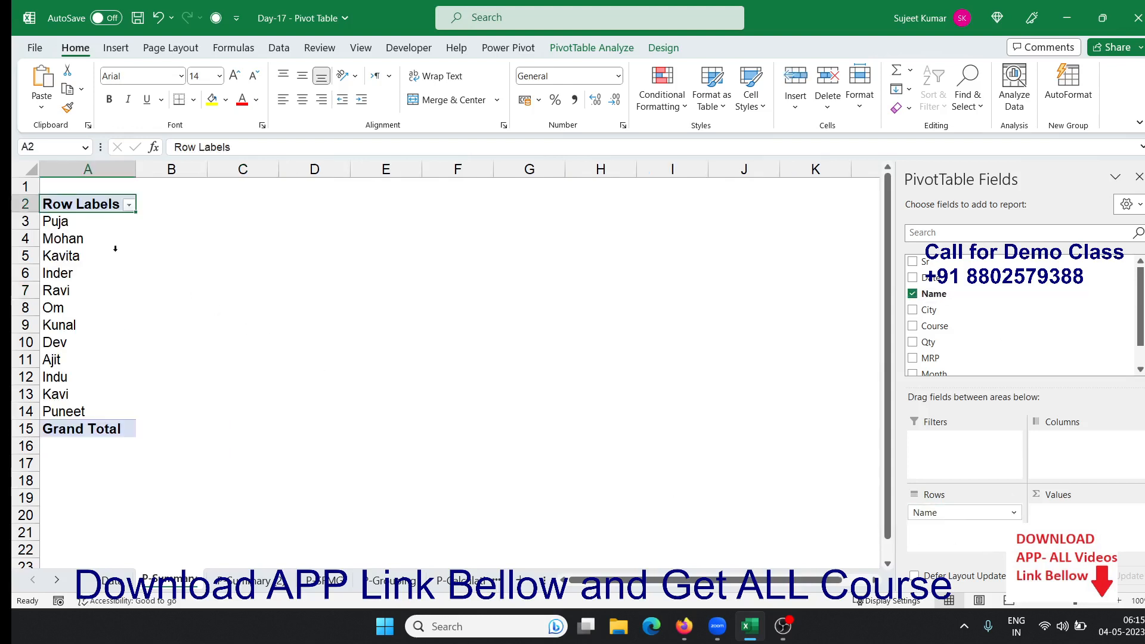
left_click_drag(62, 222, 71, 412)
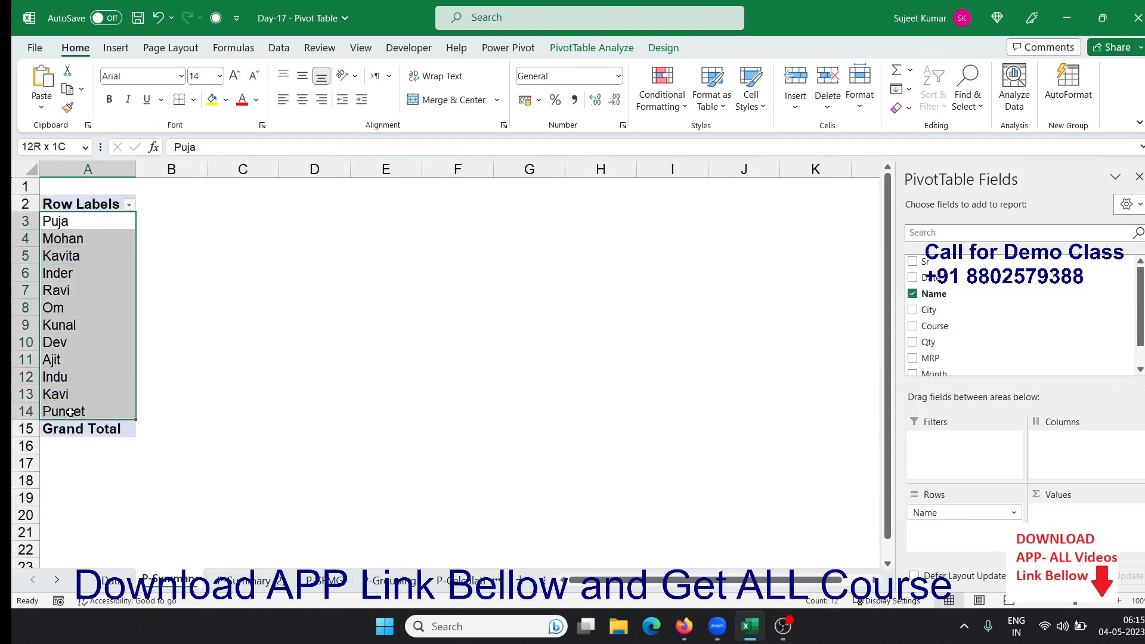
Step: Compare the repeated names in the Data sheet's Name column with the names listed in the P-Summary PivotTable
left_click(110, 580)
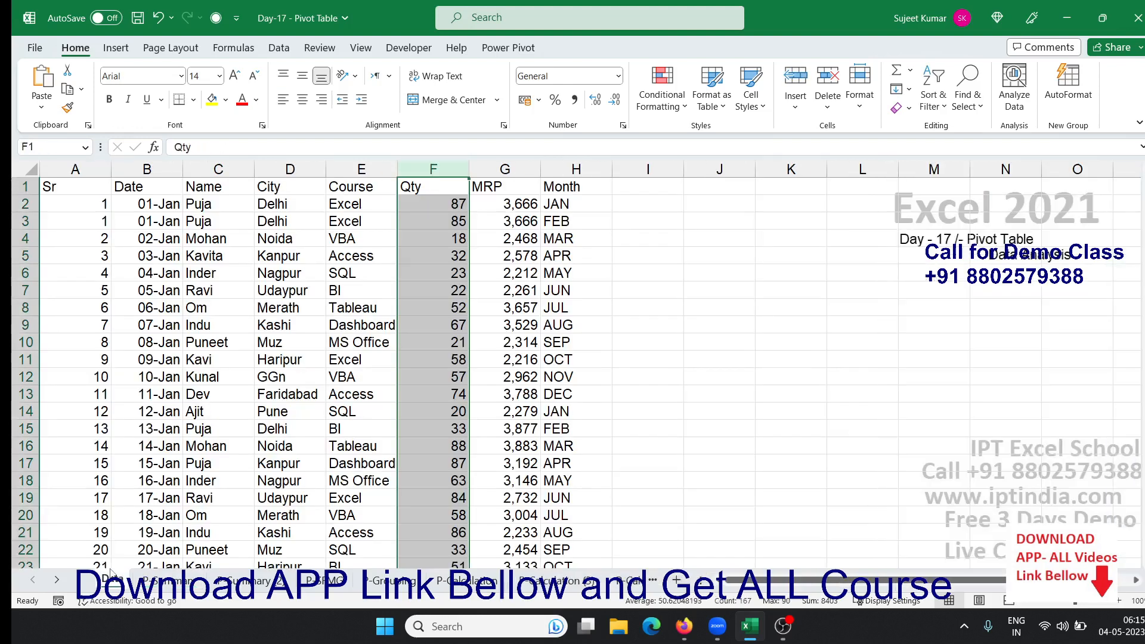
left_click_drag(216, 209, 264, 548)
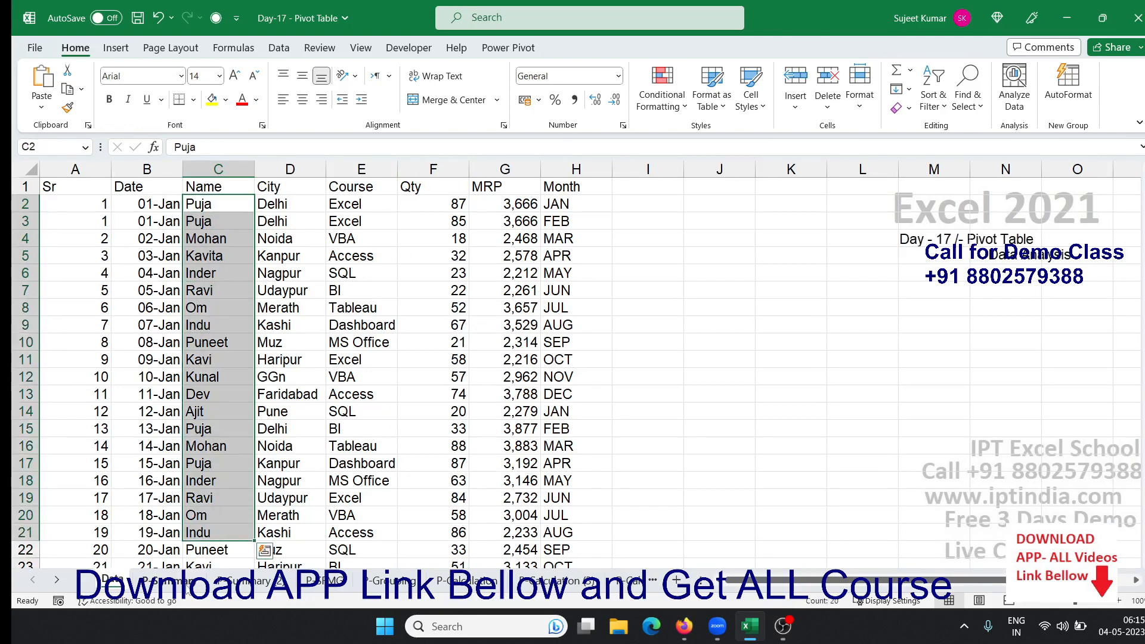
key("ctrl+Page_Down")
left_click(90, 292)
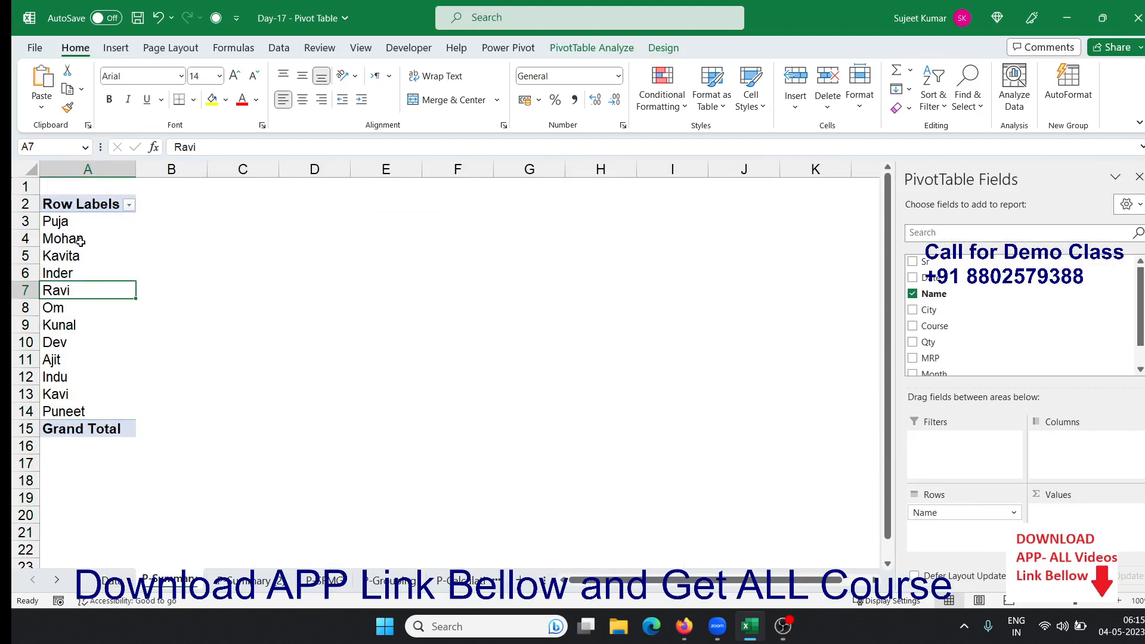
left_click(80, 224)
left_click_drag(79, 224, 113, 411)
left_click(99, 382)
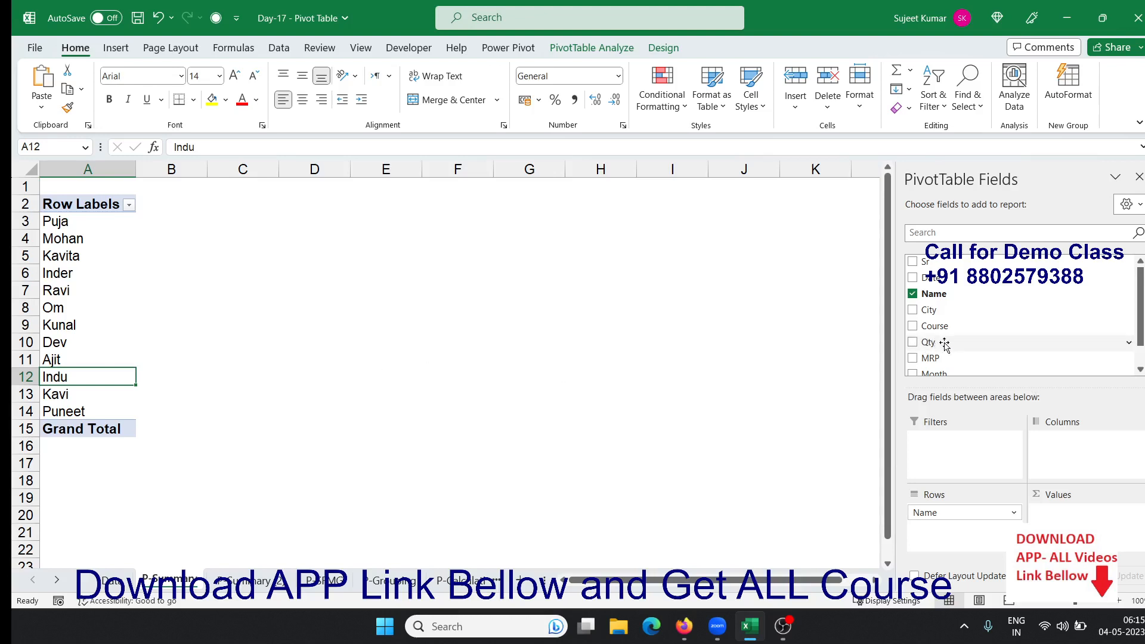
Step: Add the Qty and MRP fields to the values area of the PivotTable
left_click_drag(945, 344, 1073, 518)
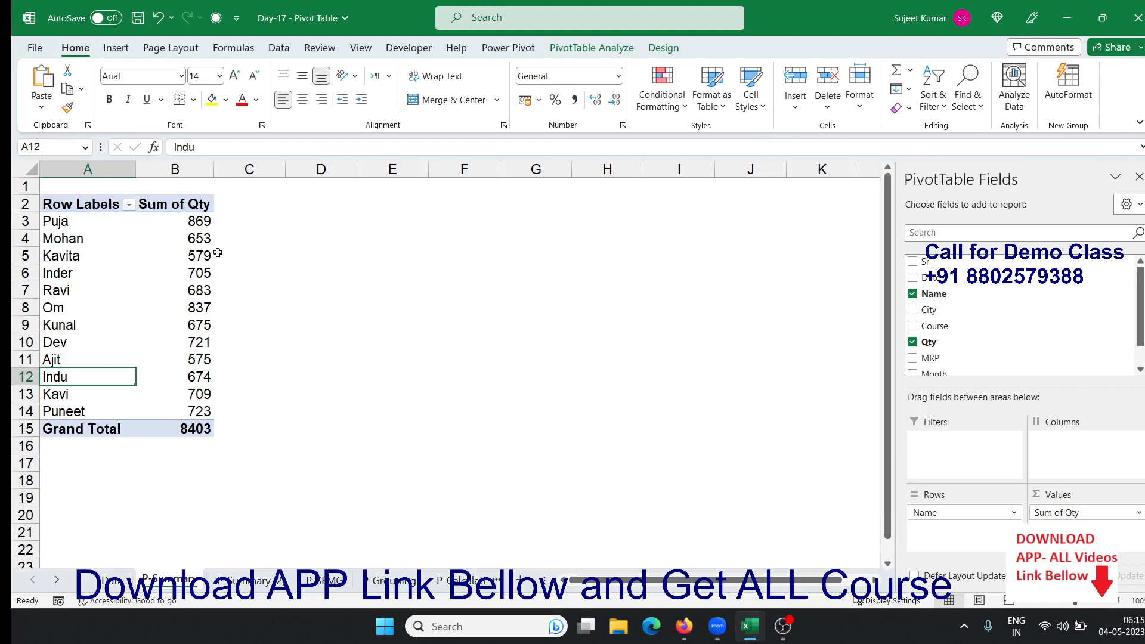
left_click(184, 244)
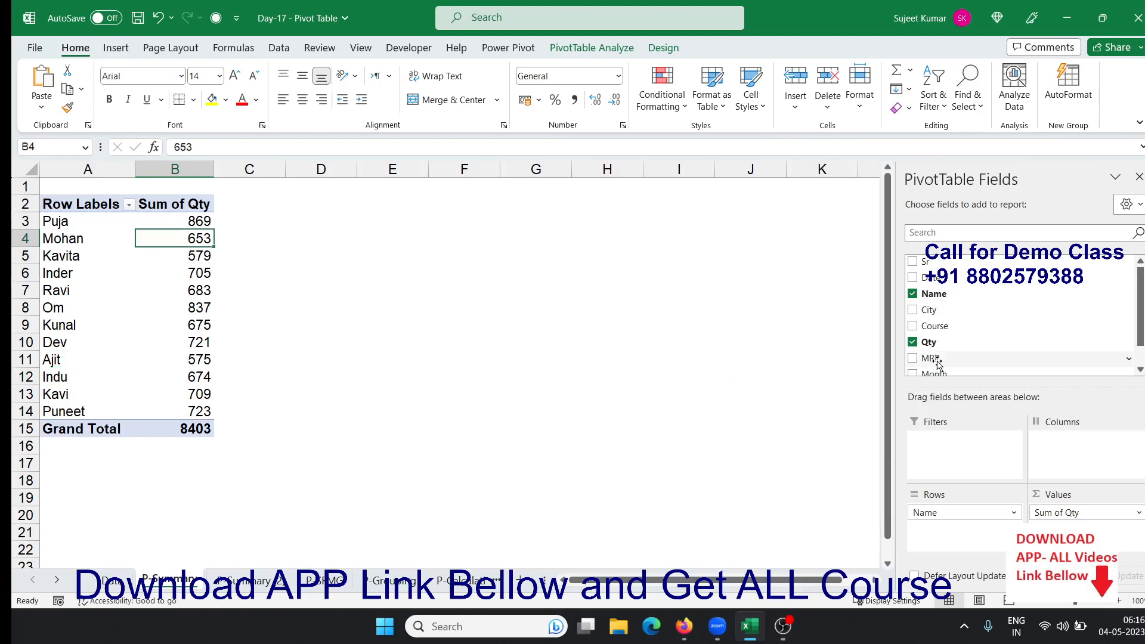
left_click_drag(945, 361, 1073, 528)
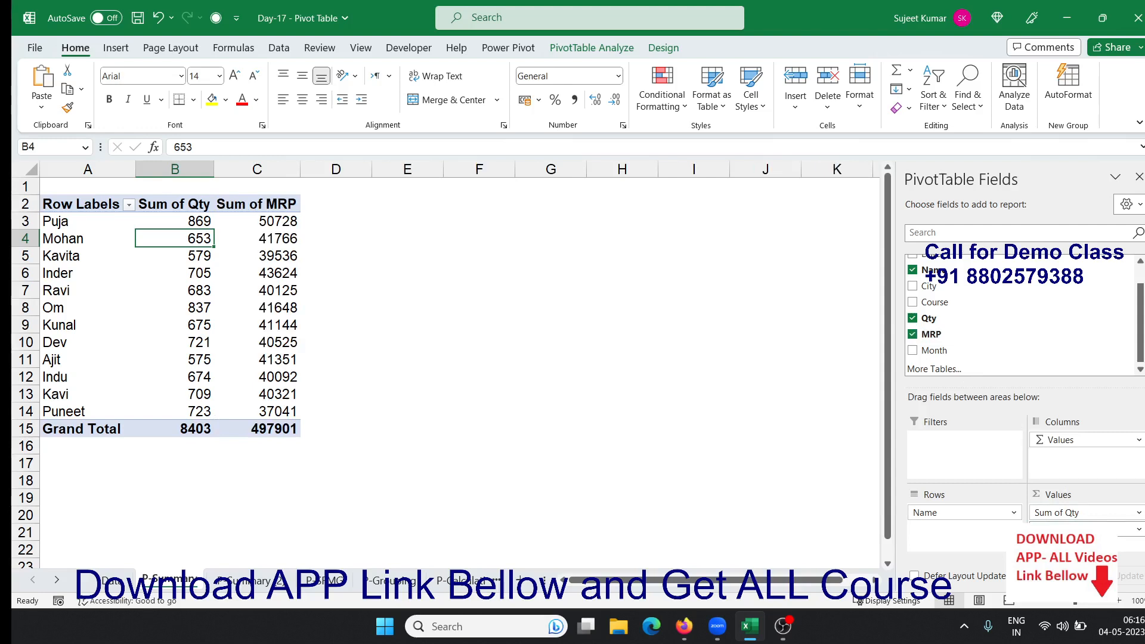
Step: Summarise the MRP value field by Average instead of Sum
left_click(1138, 530)
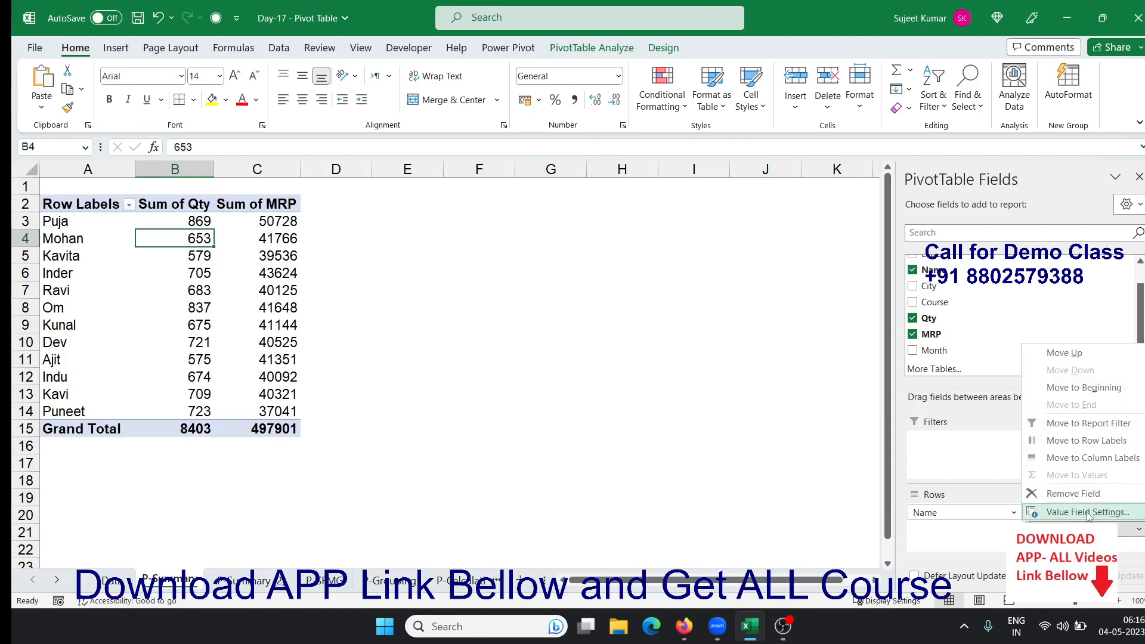
left_click(1088, 513)
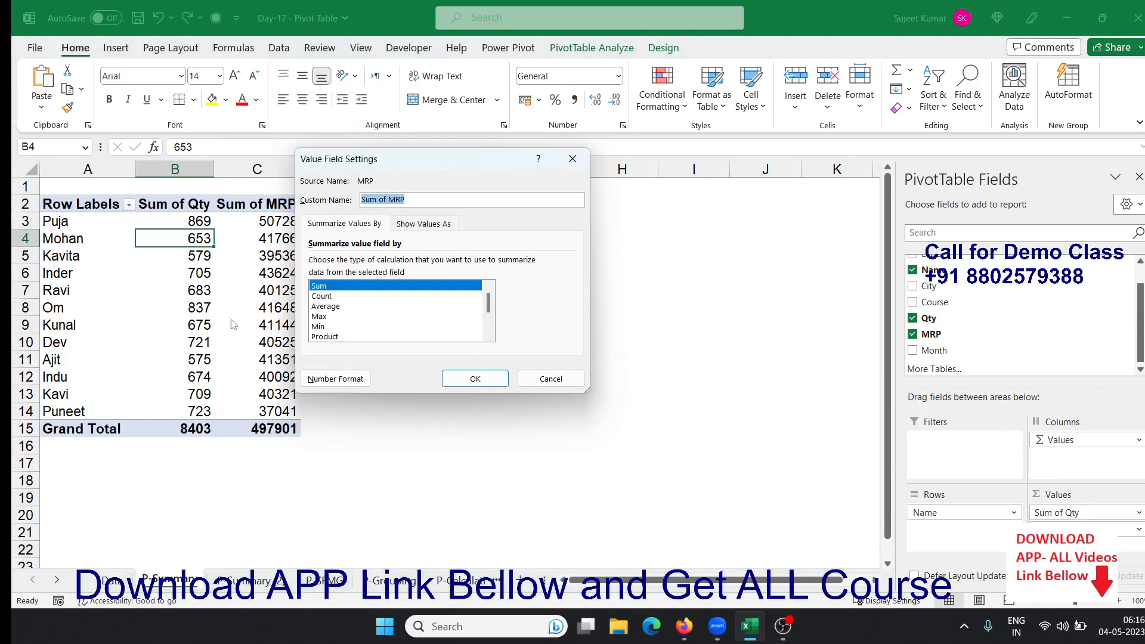
left_click(348, 308)
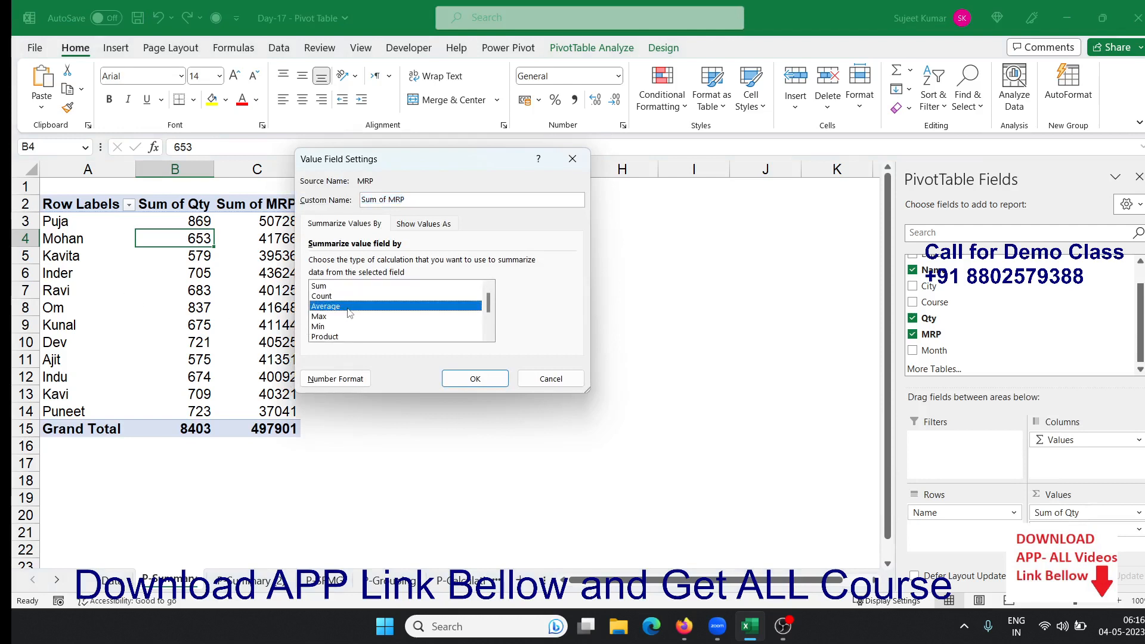
left_click(476, 382)
Step: Format the Average of MRP values, including the grand total, as whole numbers without decimal places
left_click_drag(292, 221, 273, 424)
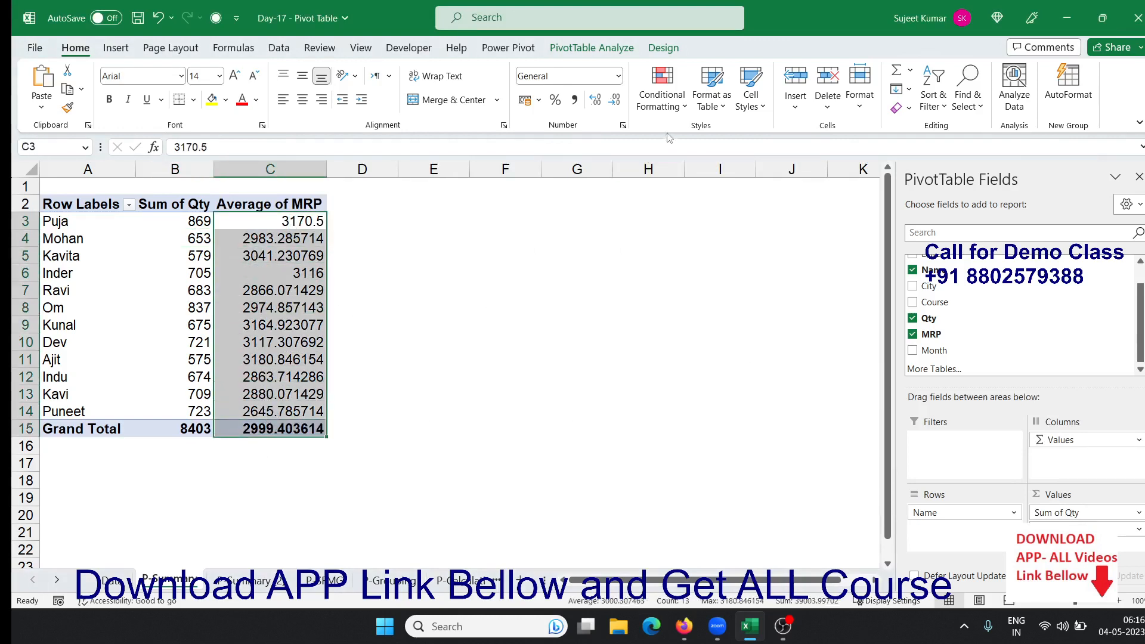
left_click(614, 106)
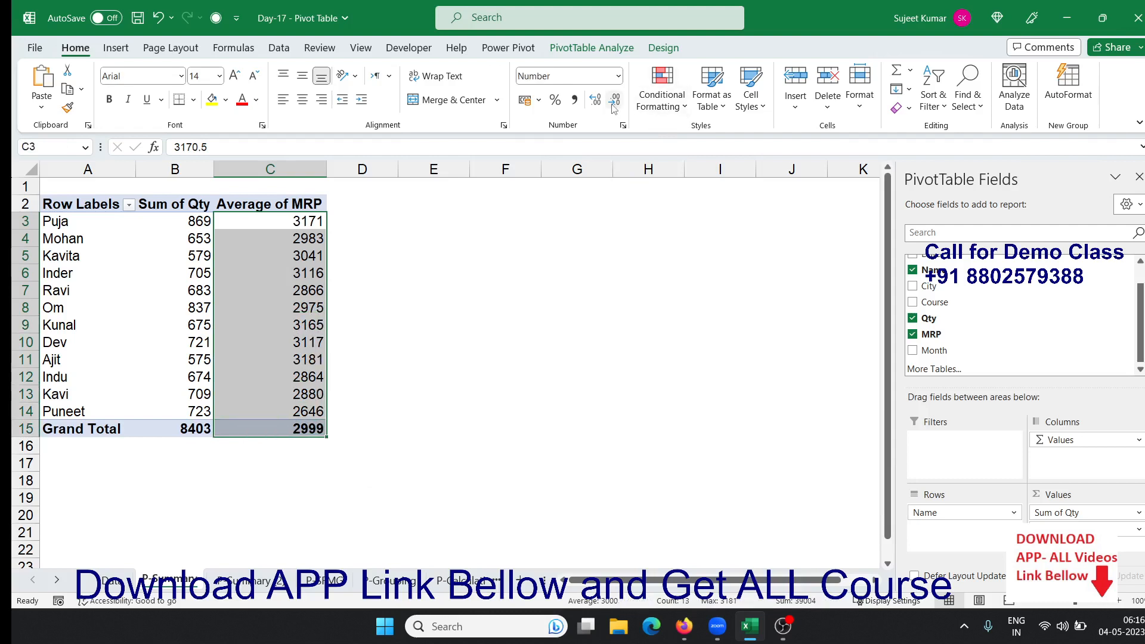
left_click(595, 100)
left_click(595, 99)
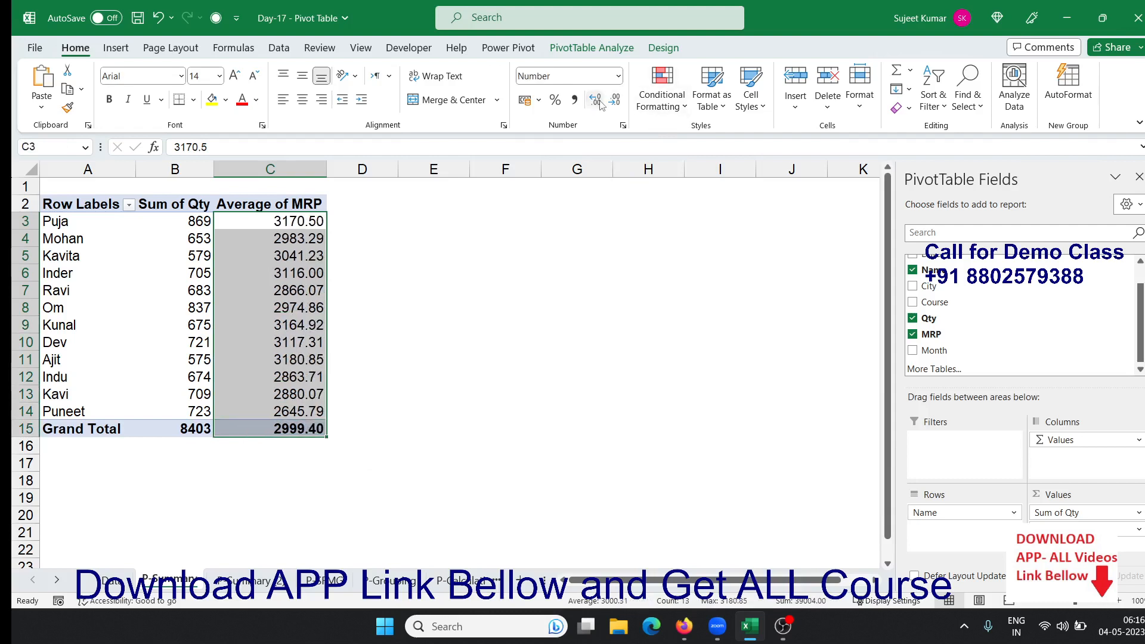
left_click(616, 102)
left_click(616, 103)
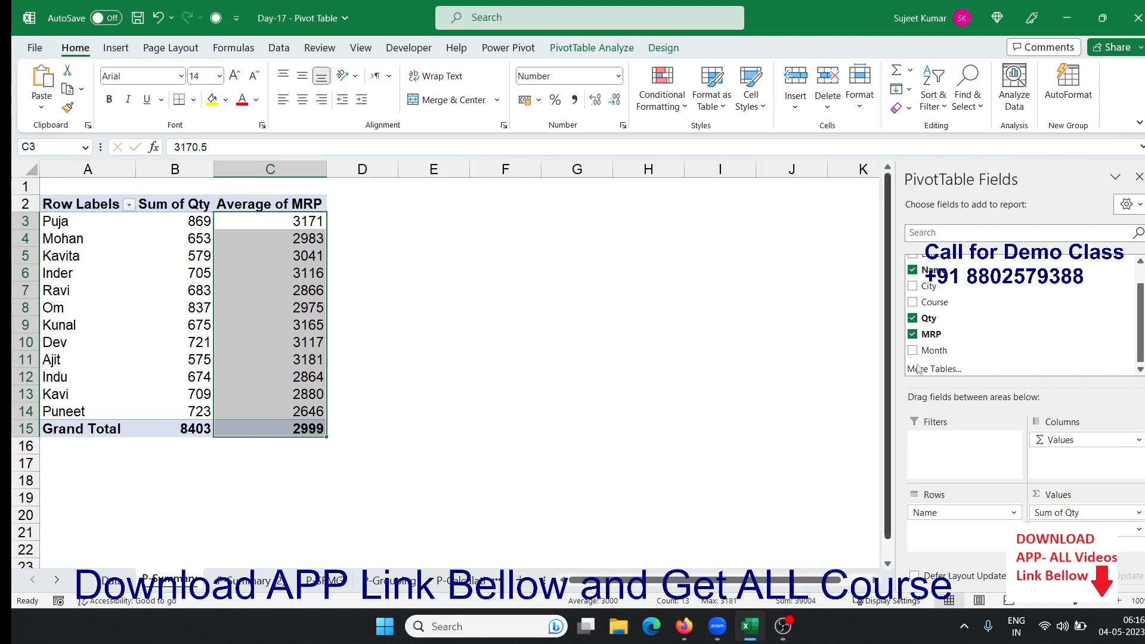
Step: Apply the custom number format 0 to the Average of MRP field in its value field settings
left_click(1138, 529)
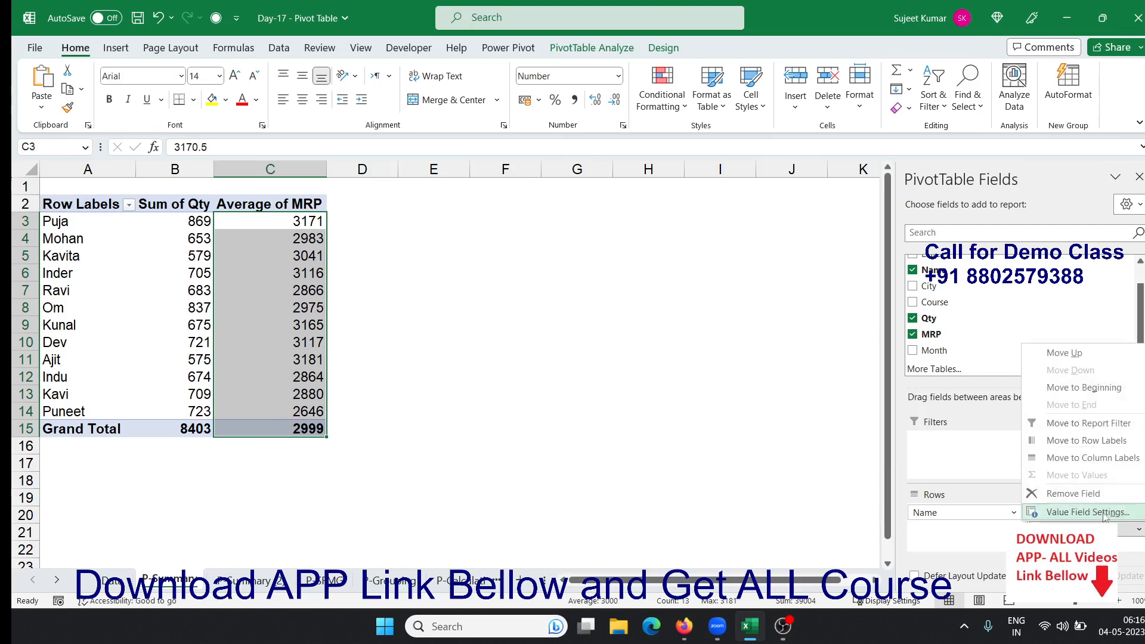
left_click(1103, 515)
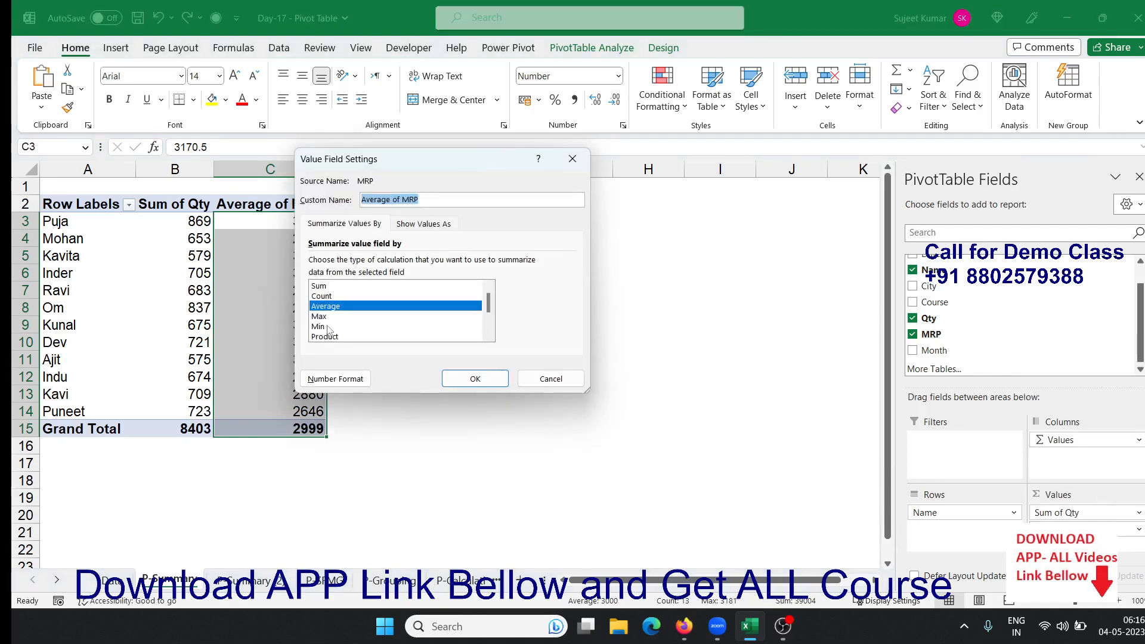
left_click(335, 379)
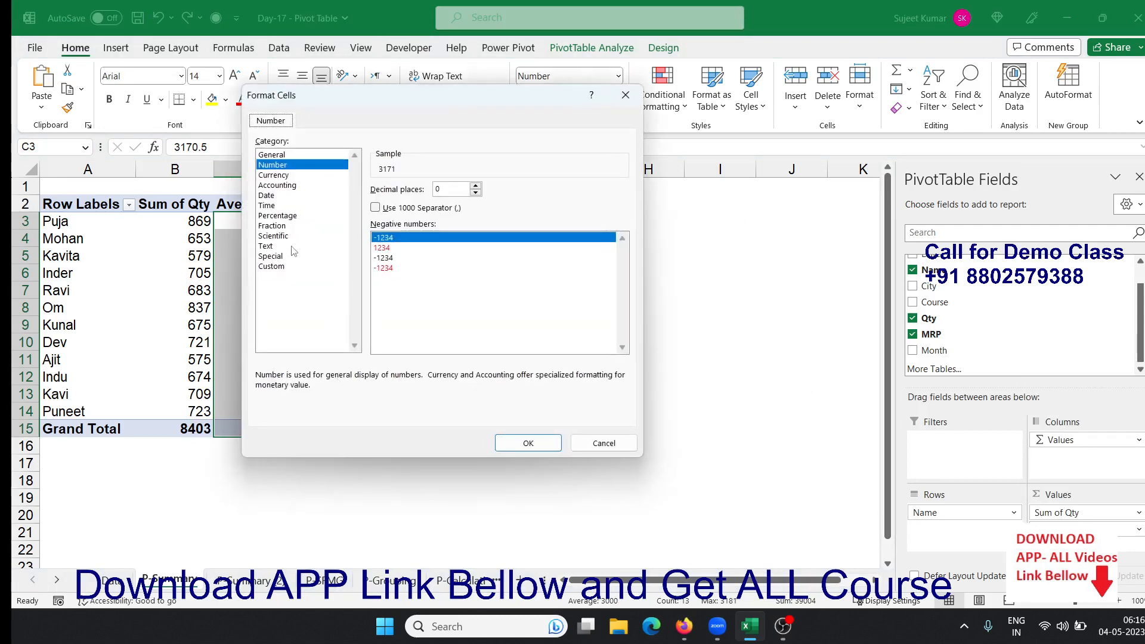
left_click(266, 267)
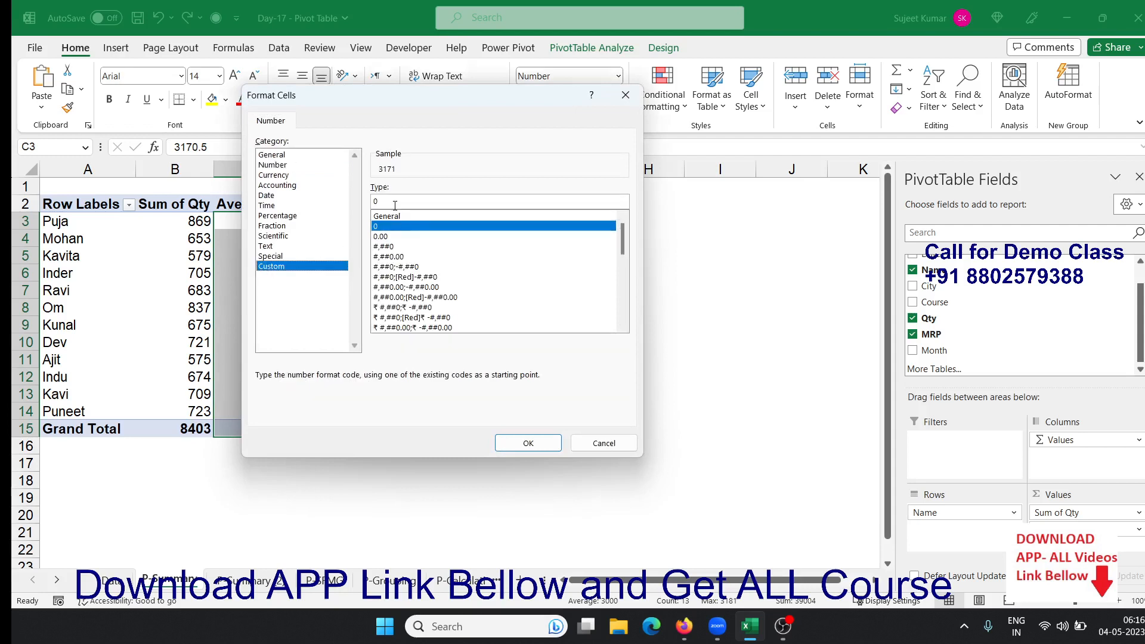
left_click(529, 444)
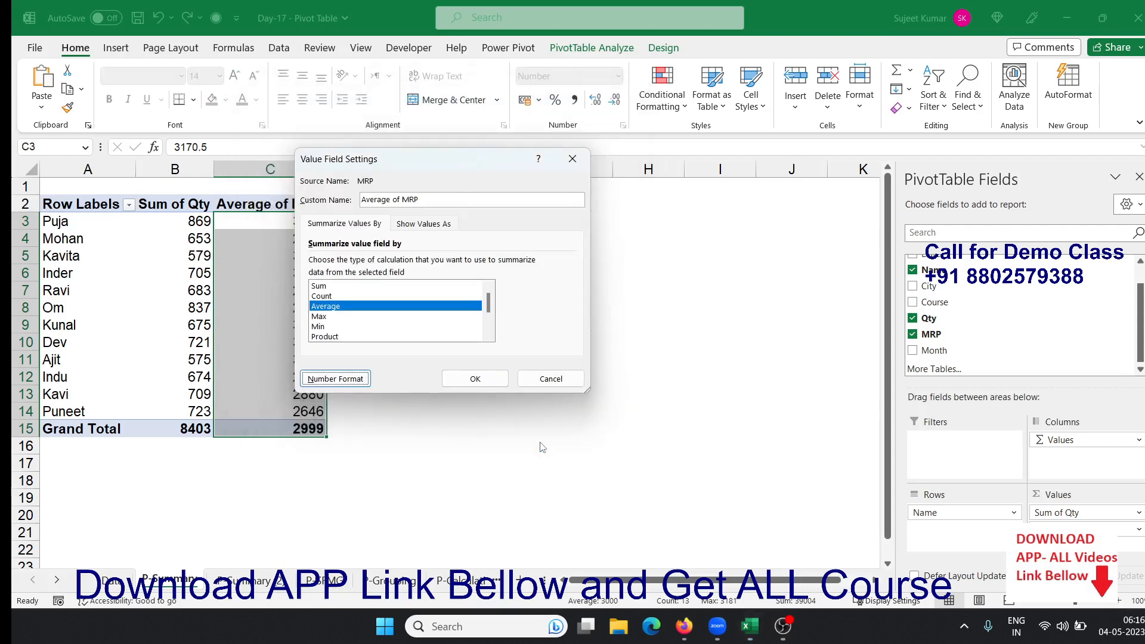
left_click(496, 385)
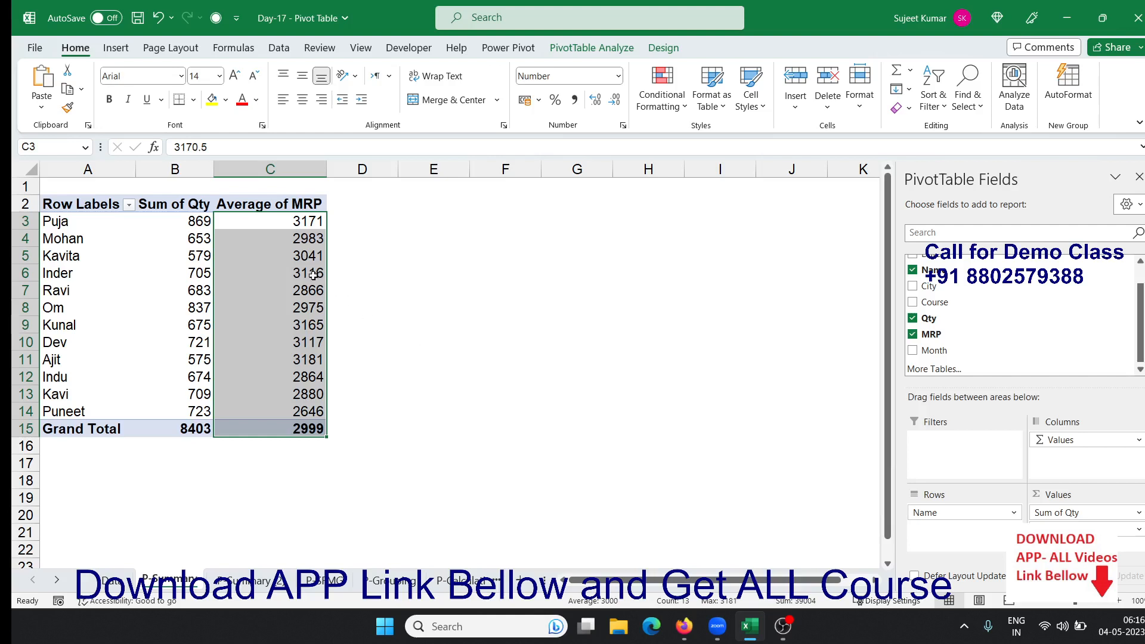
left_click(302, 272)
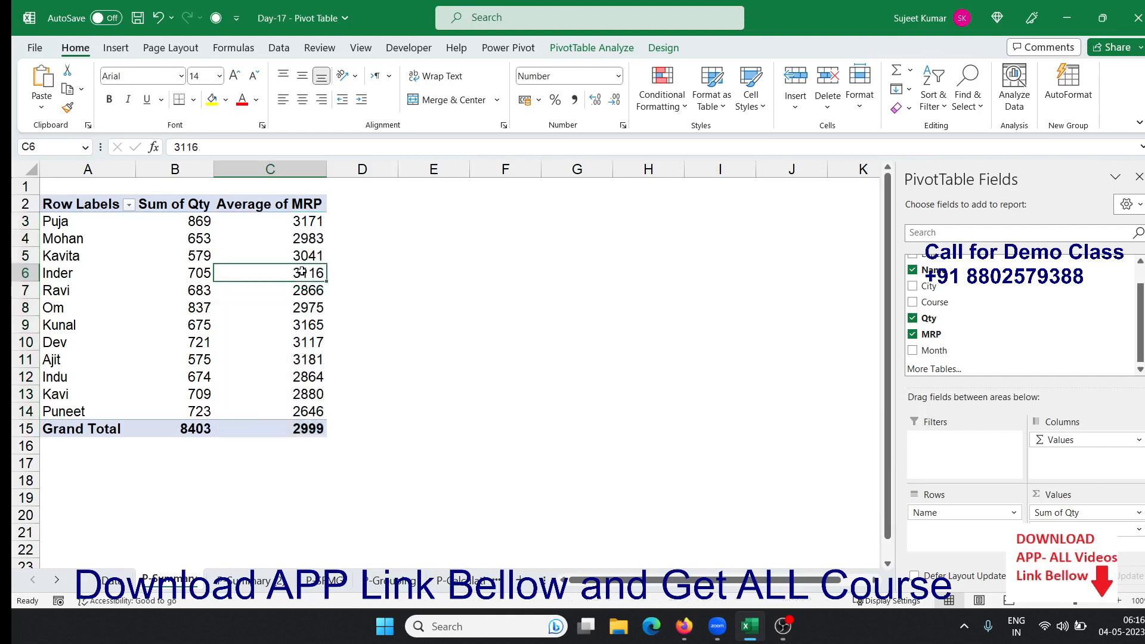
left_click(169, 301)
Step: Rename the three PivotTable column headers as Name, Total Qty and Avg_Mrp
left_click(93, 205)
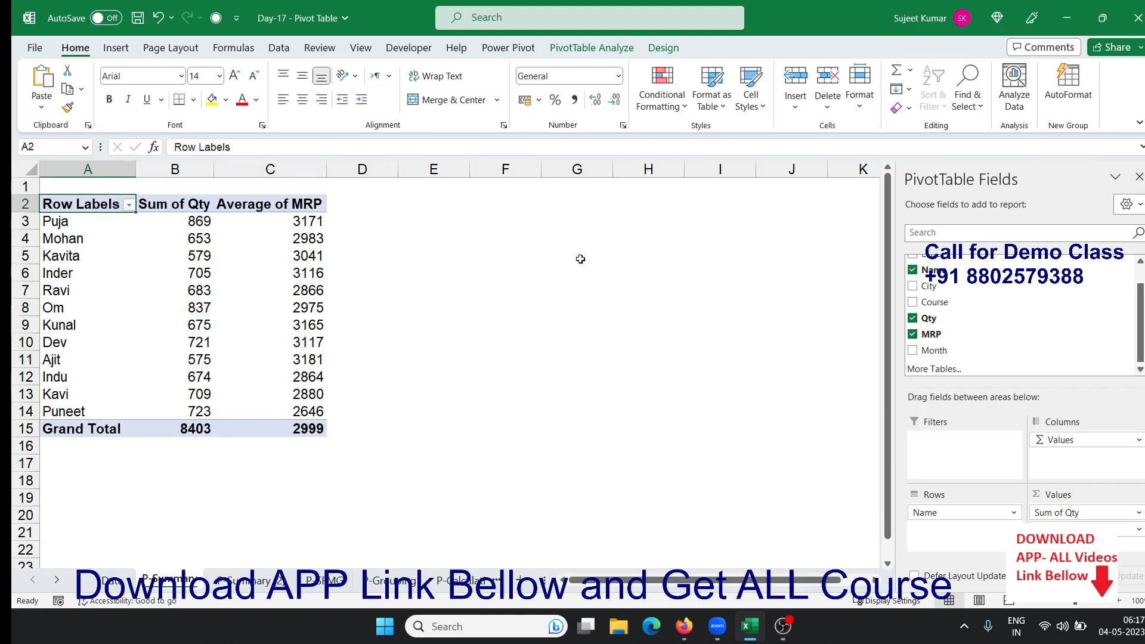
type("Name")
key("Tab")
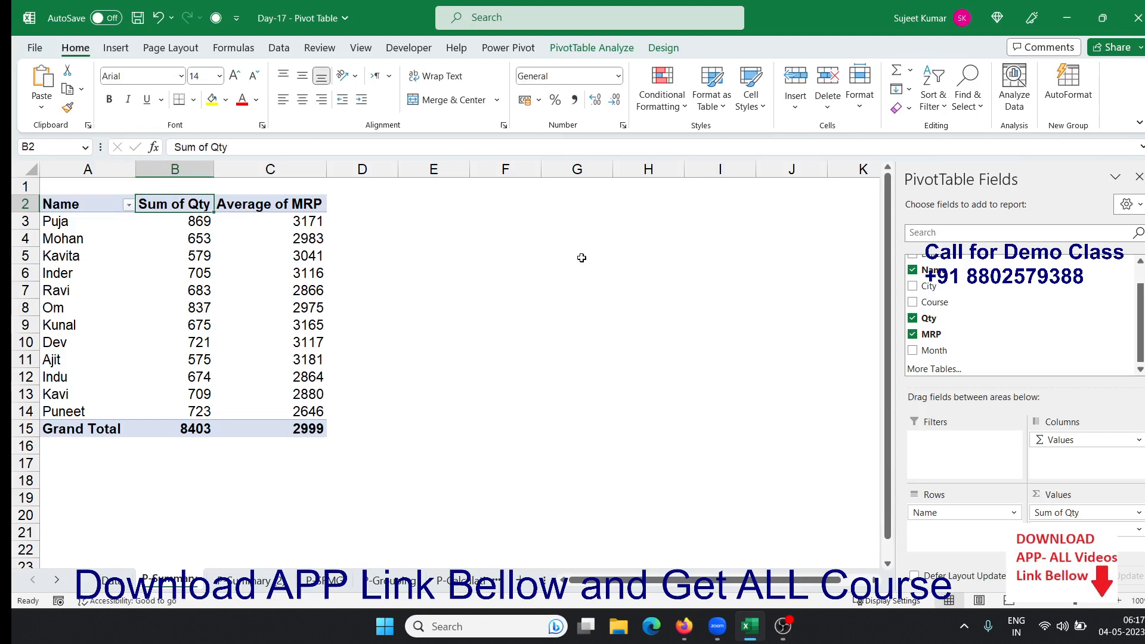
type("Total")
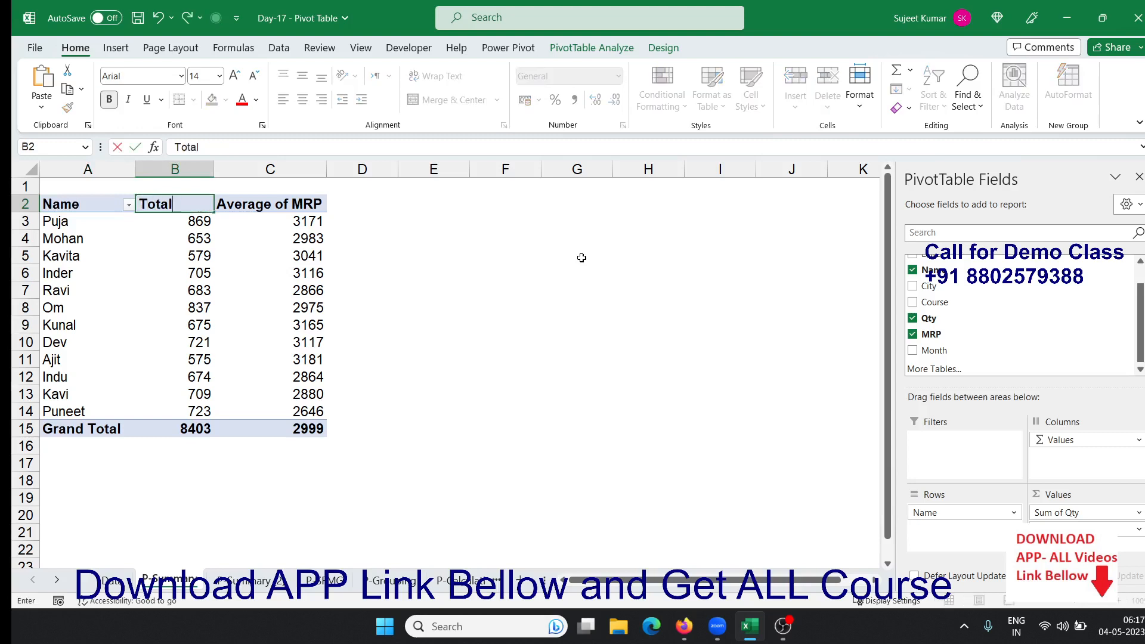
type(" Qty")
key("Tab")
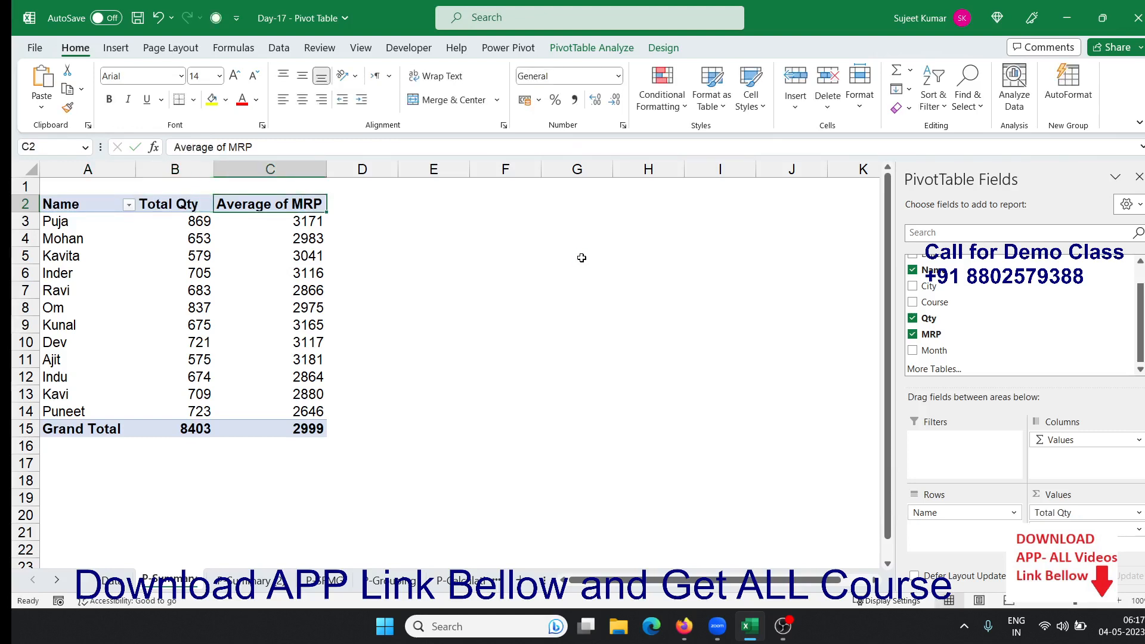
type("Avg")
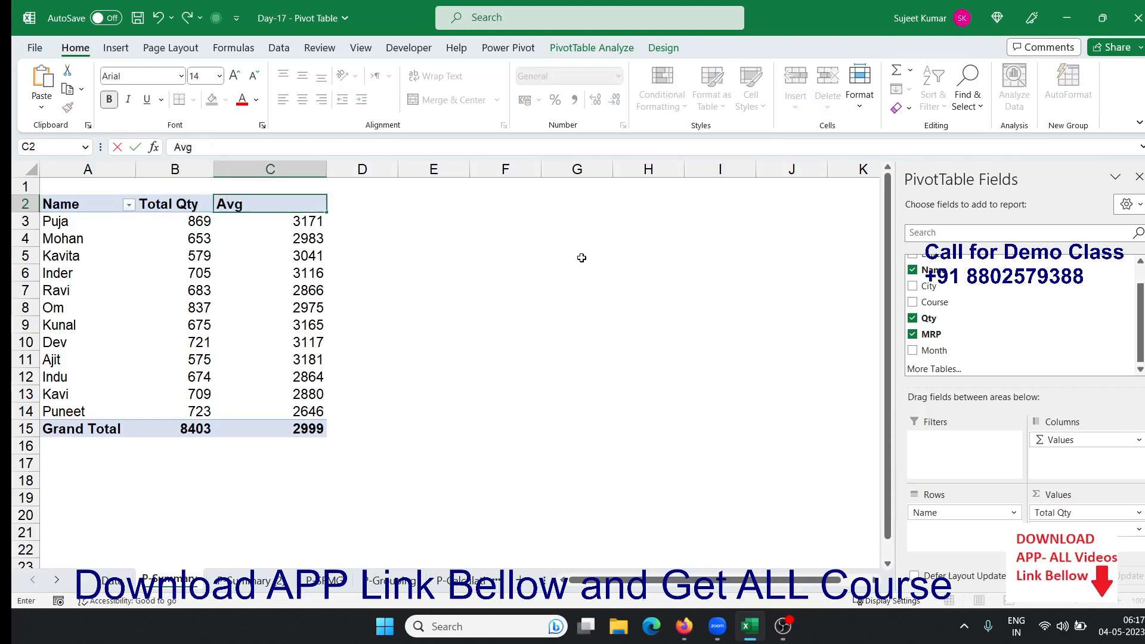
type("_Mrp")
key("Return")
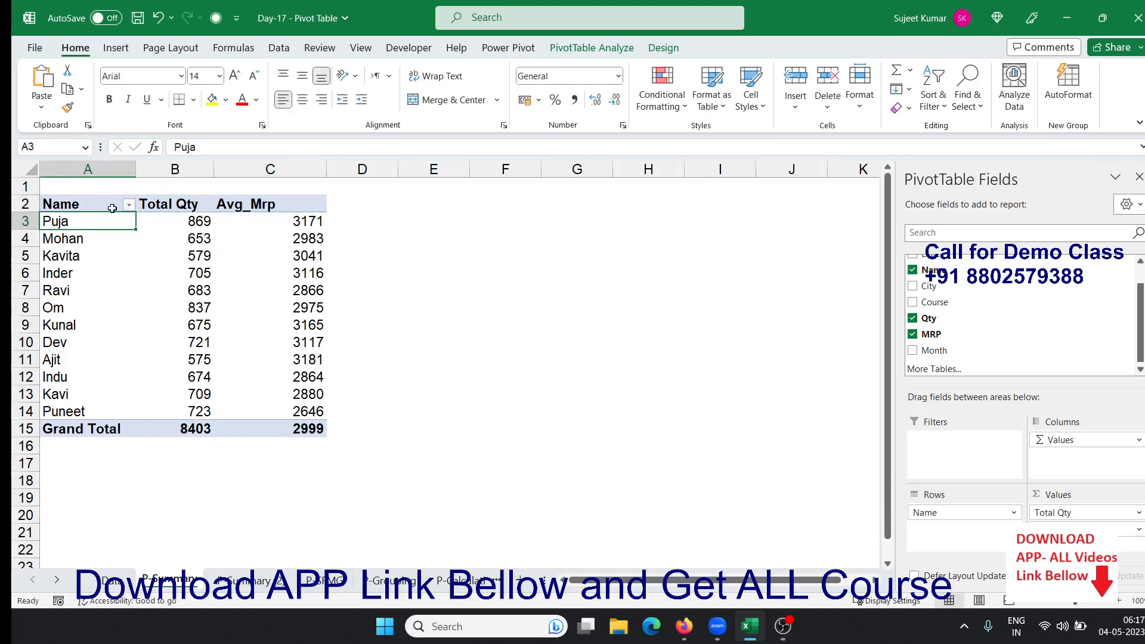
Step: Select the whole PivotTable and apply the blue PivotTable style from the second row of the Medium styles
left_click_drag(100, 206, 316, 431)
left_click(226, 101)
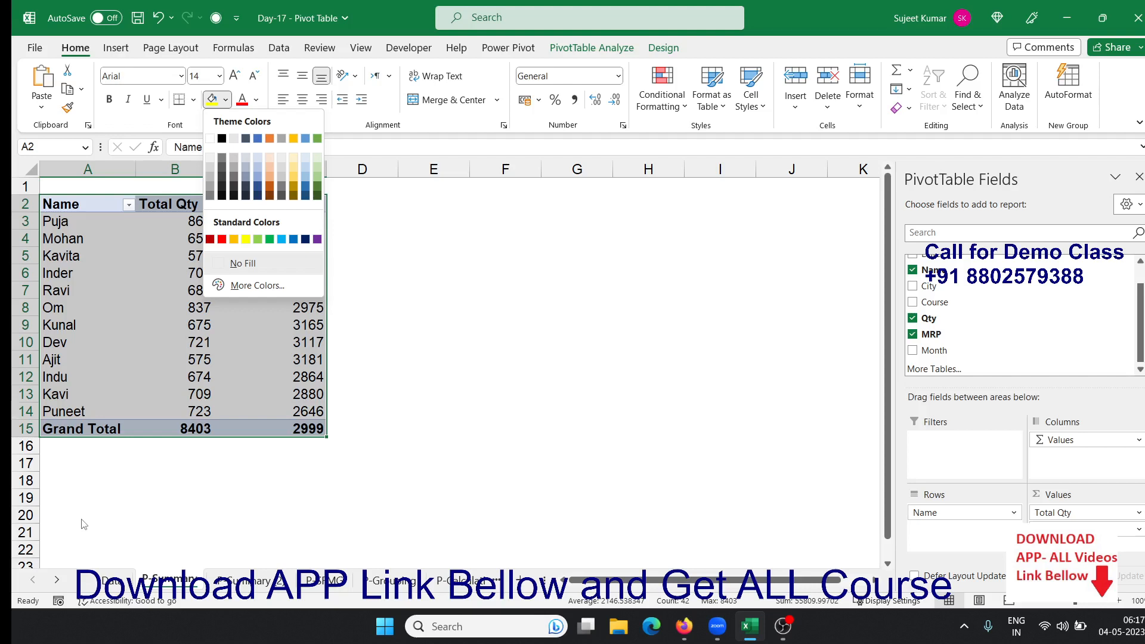
left_click(223, 332)
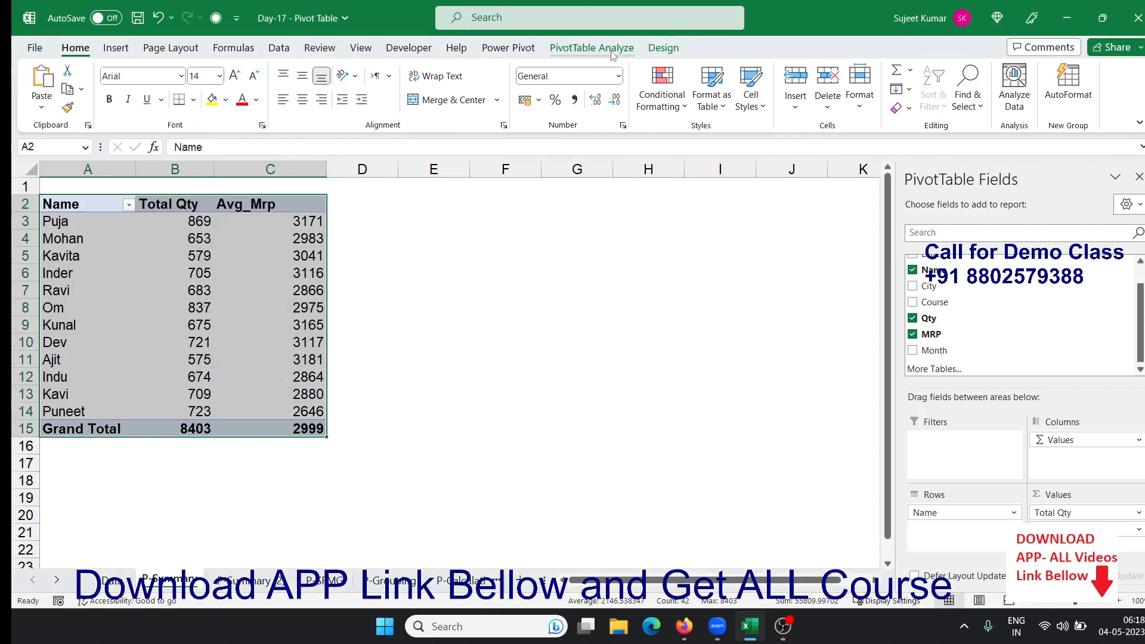
left_click(664, 48)
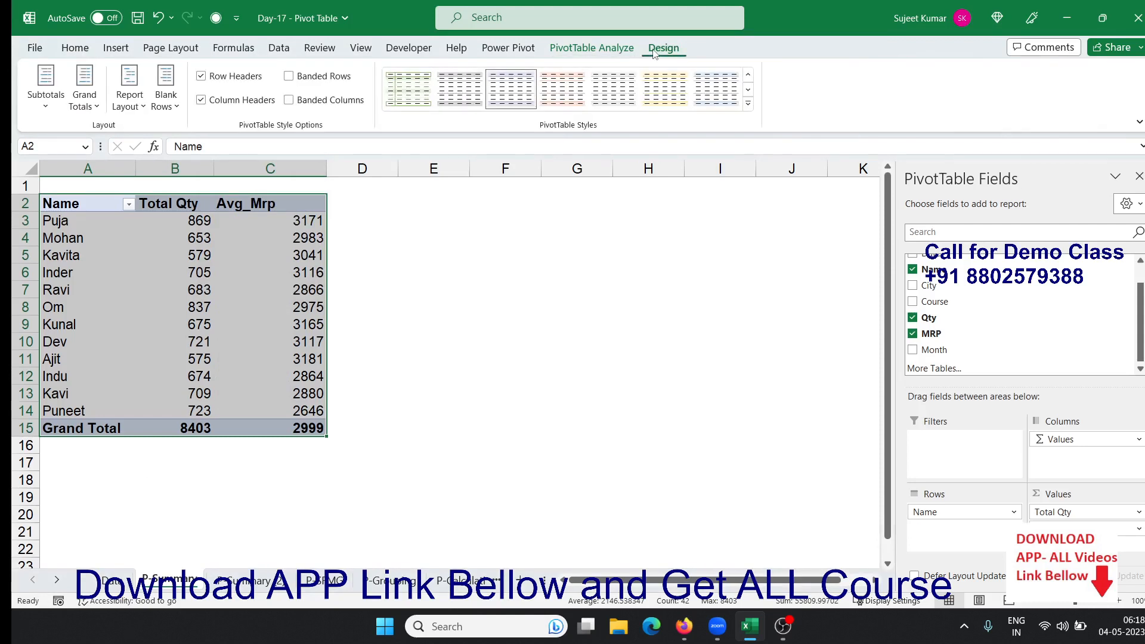
left_click(748, 103)
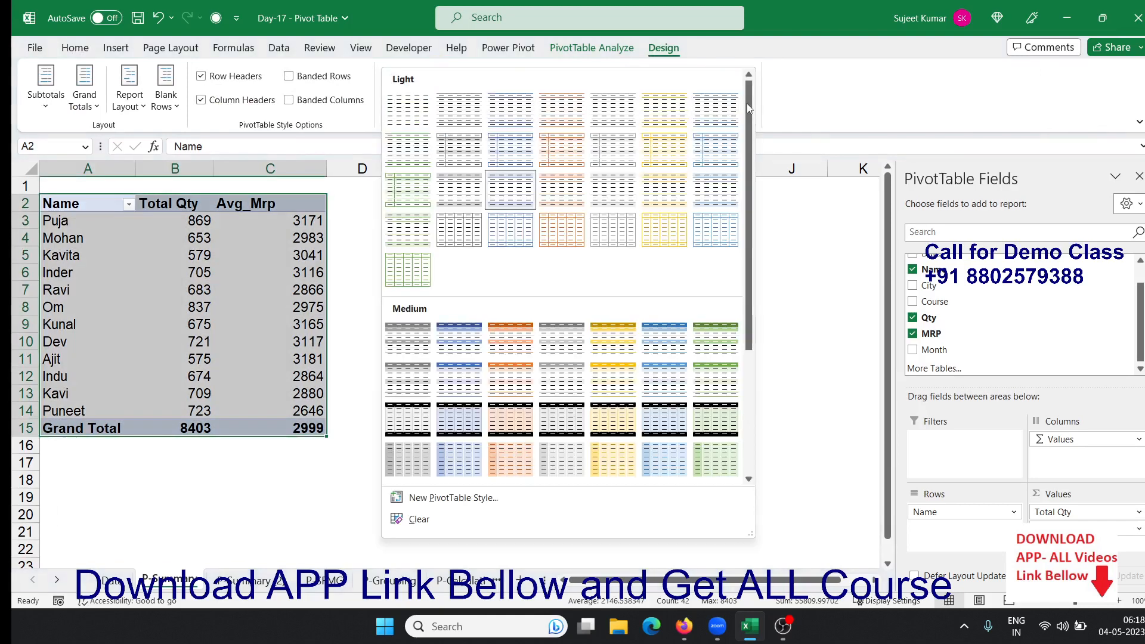
left_click(469, 379)
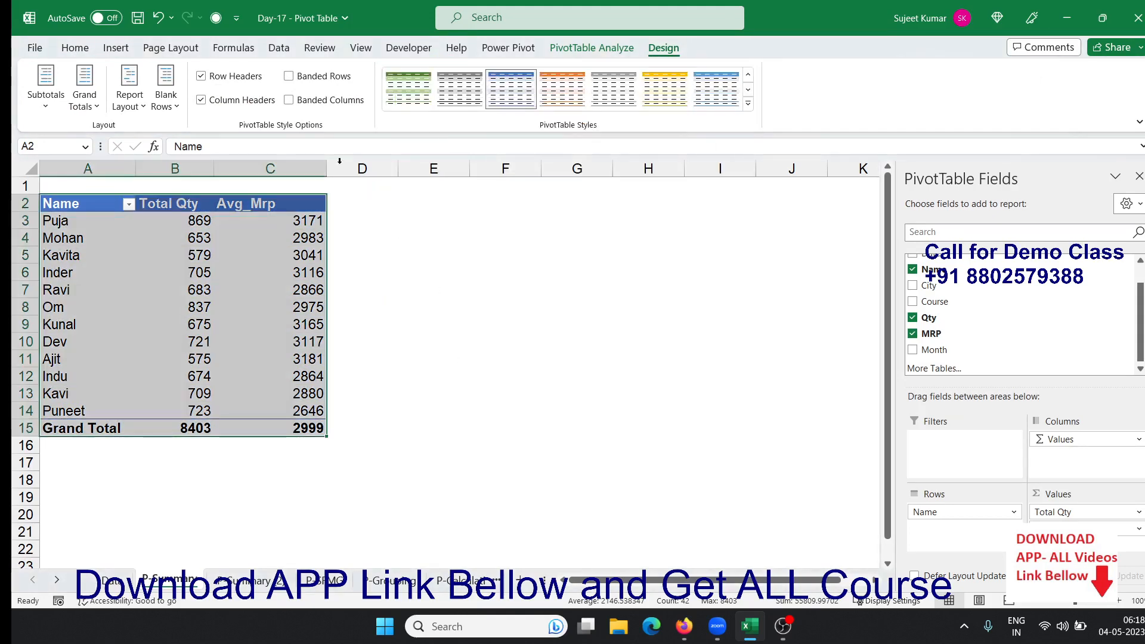
Step: Turn on banded rows and banded columns for the PivotTable and deselect the table range
left_click(338, 77)
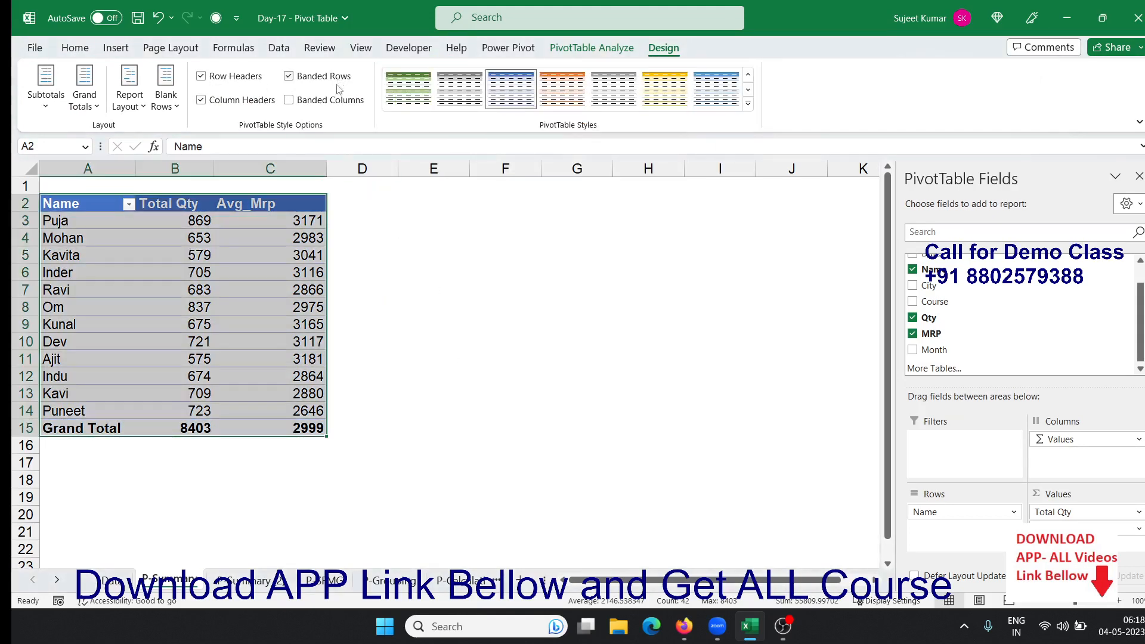
left_click(339, 104)
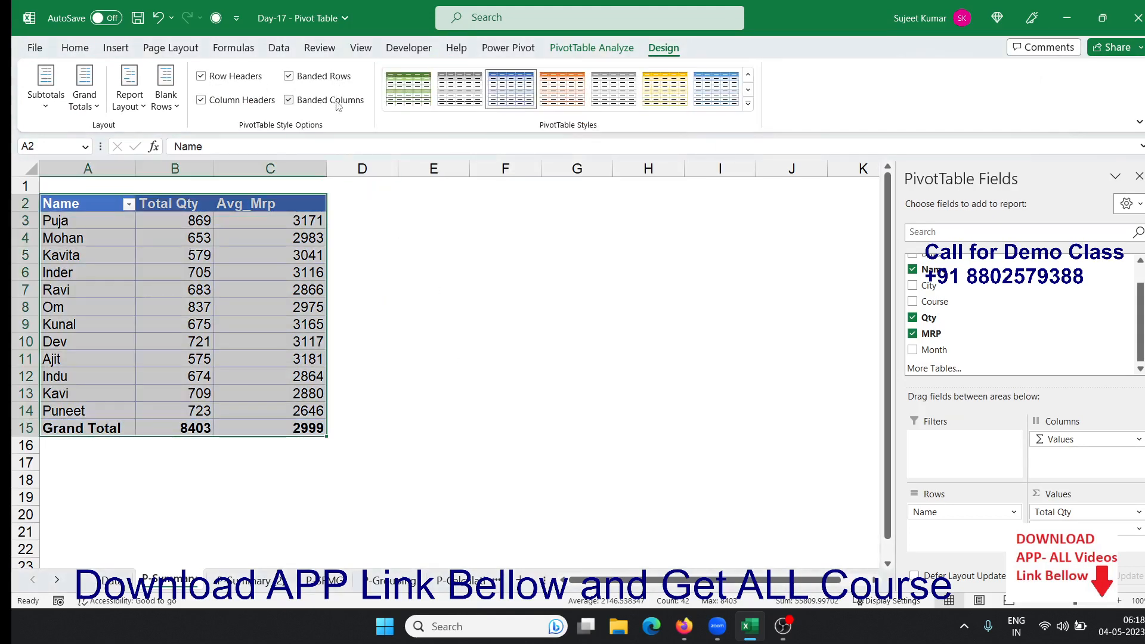
left_click(246, 286)
left_click(232, 250)
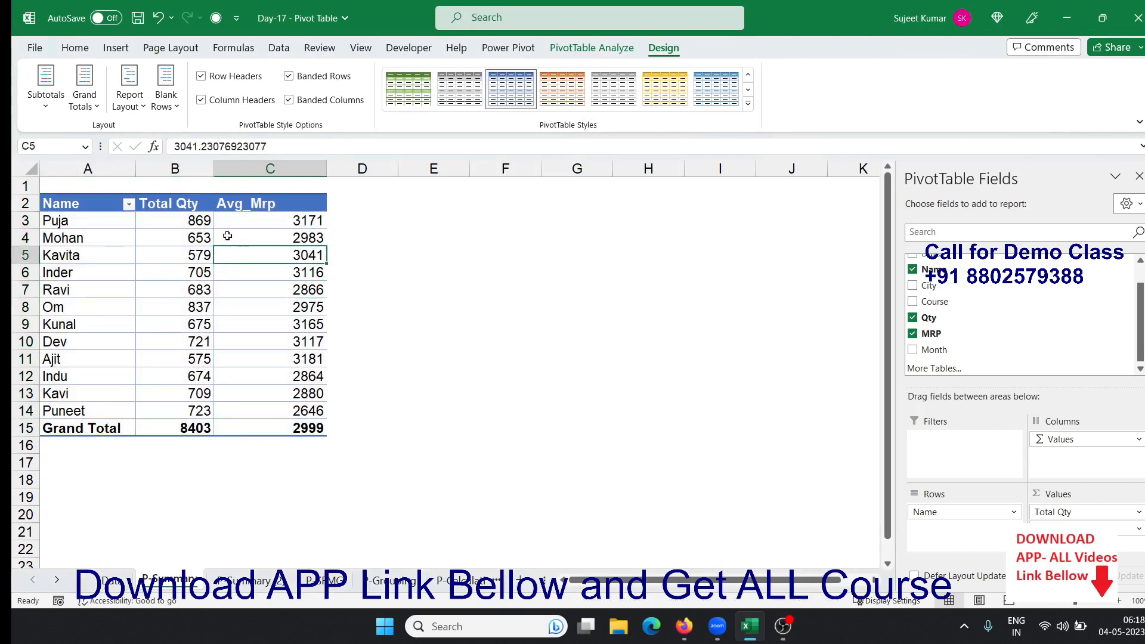
left_click(183, 273)
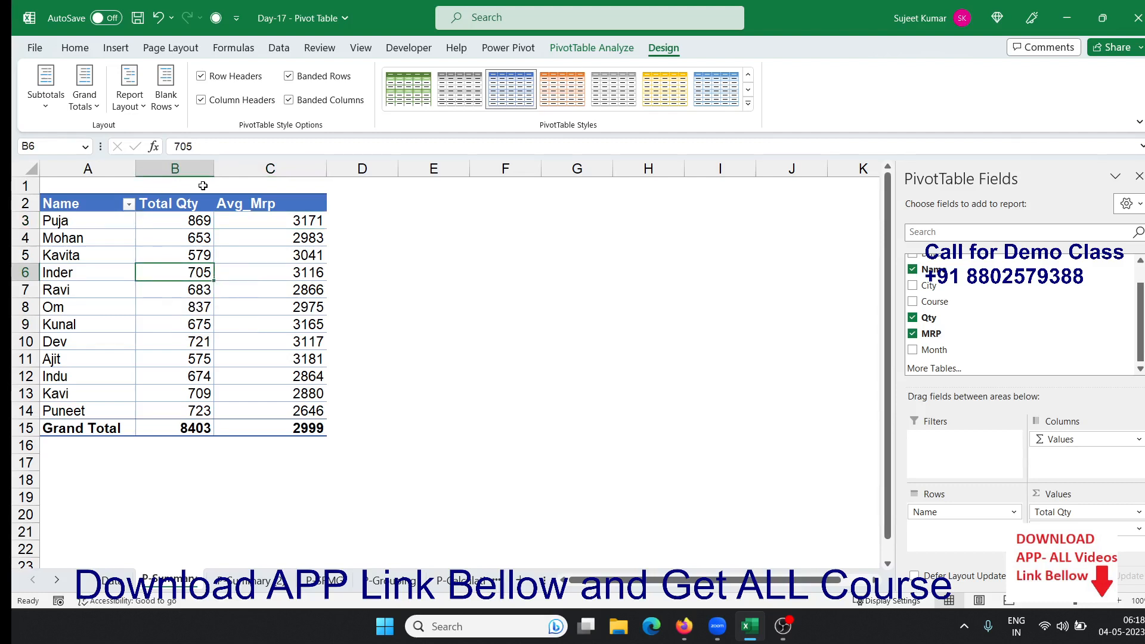
left_click(611, 48)
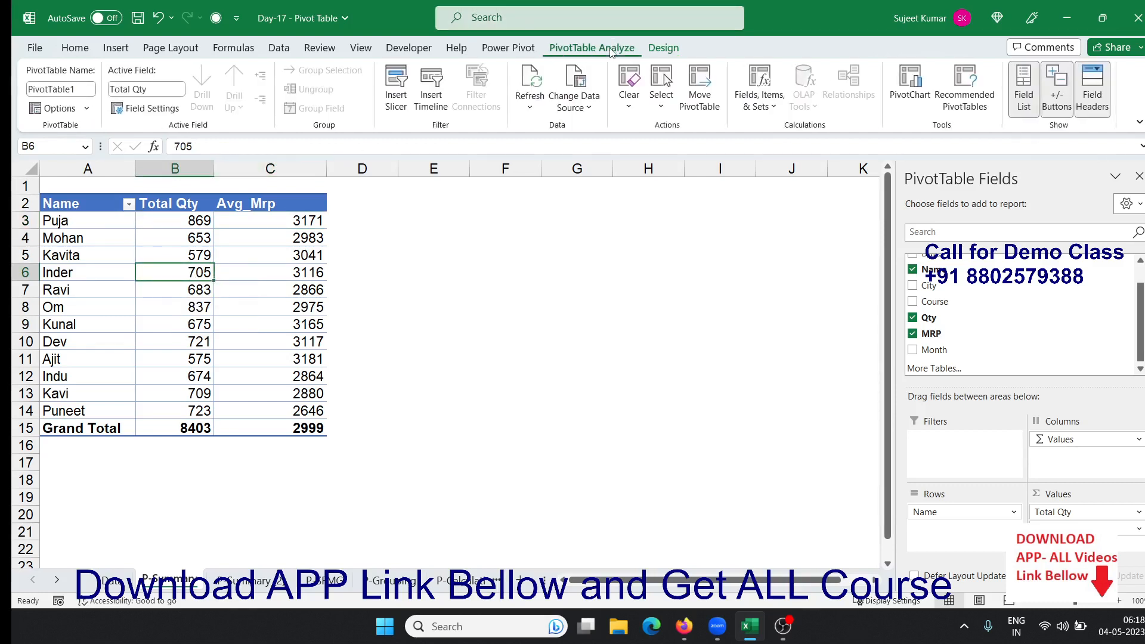
left_click(903, 95)
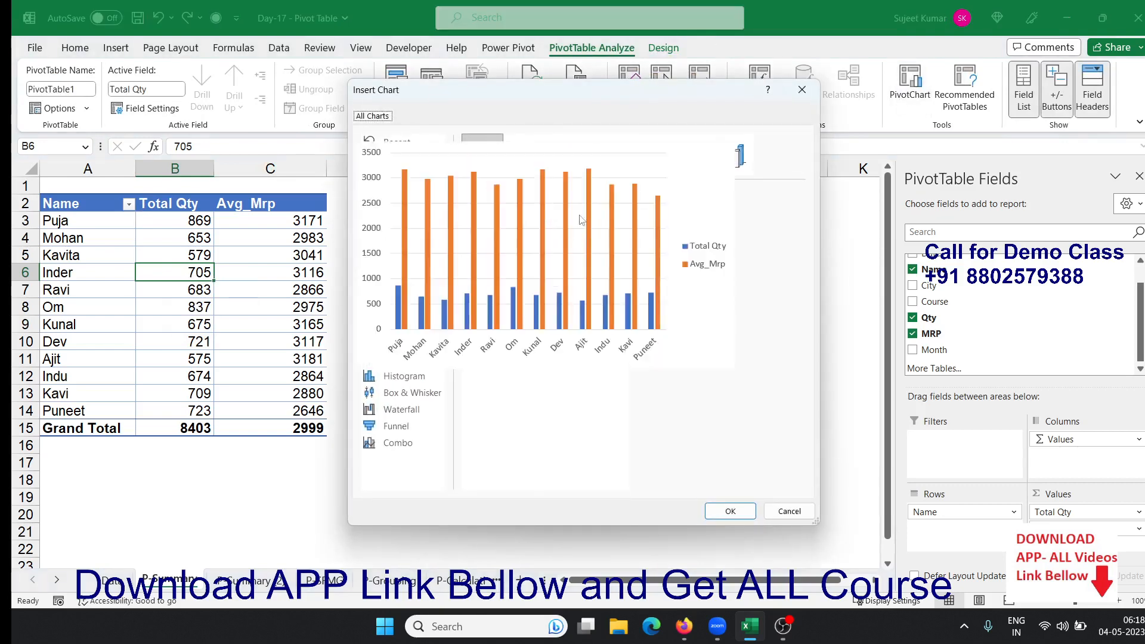
left_click(818, 90)
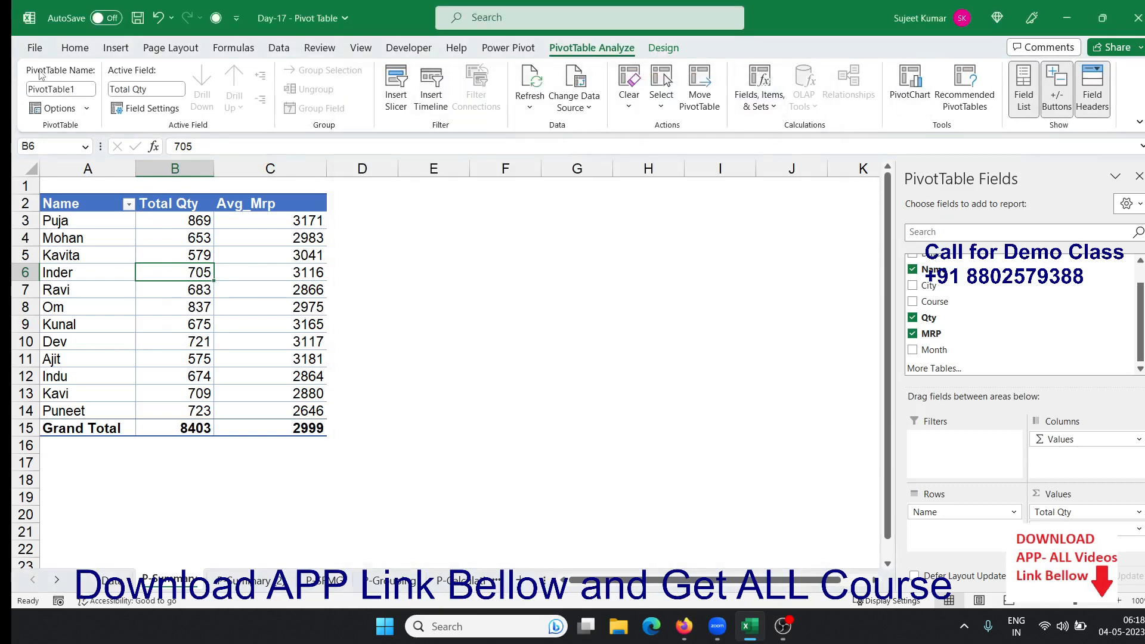
left_click(73, 50)
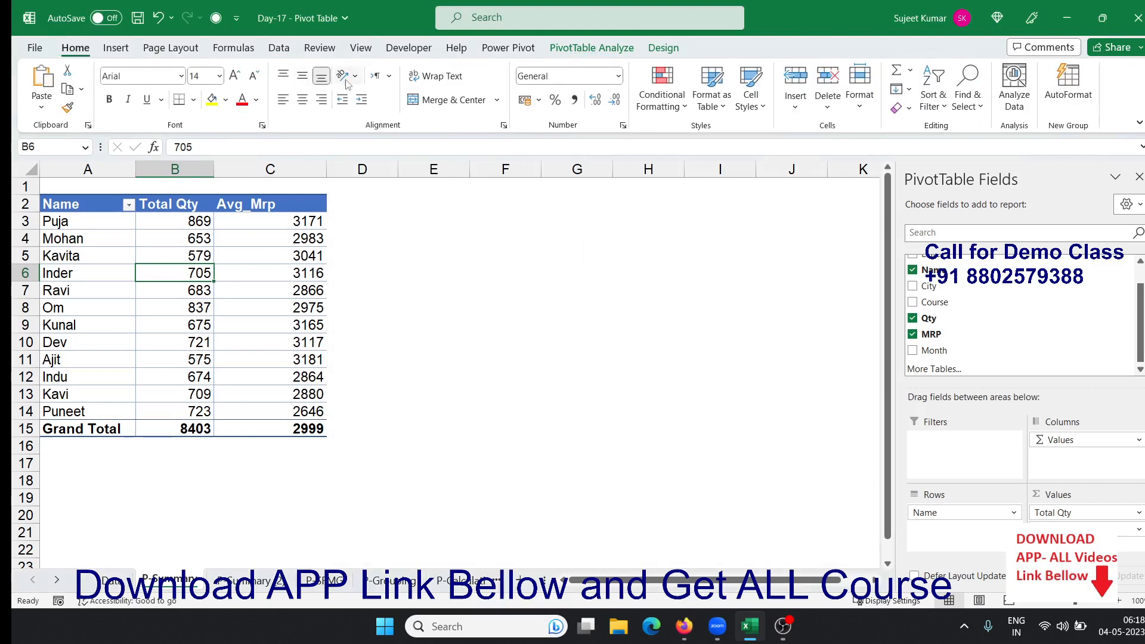
Step: Insert a clustered column and line combo PivotChart, place it beside the PivotTable and enlarge it to span about columns D to J
left_click(115, 47)
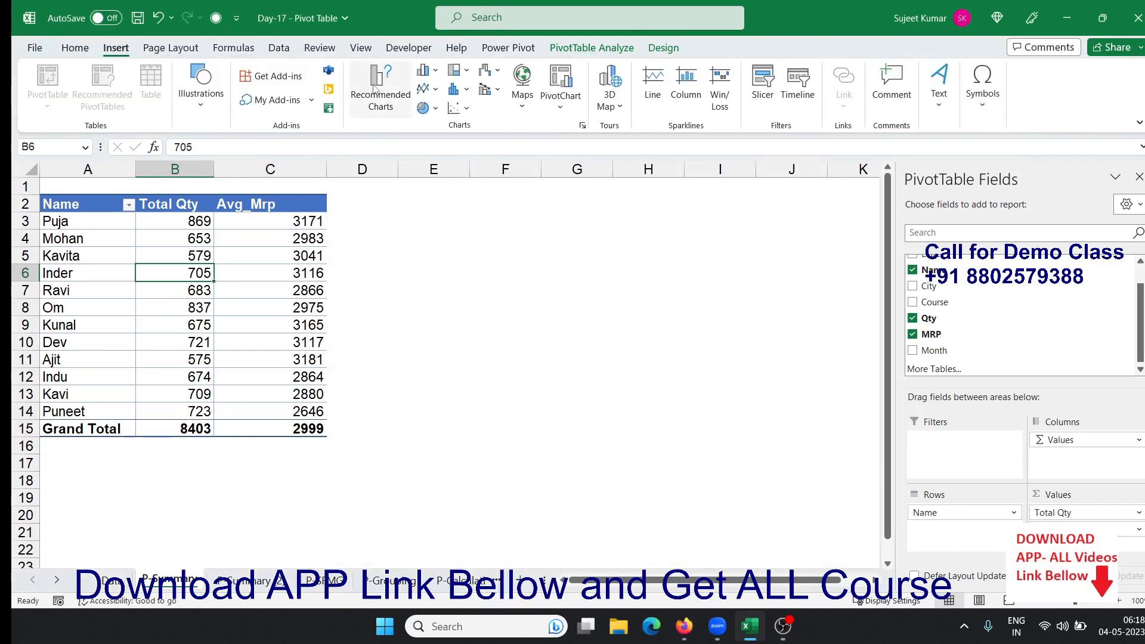
left_click(488, 89)
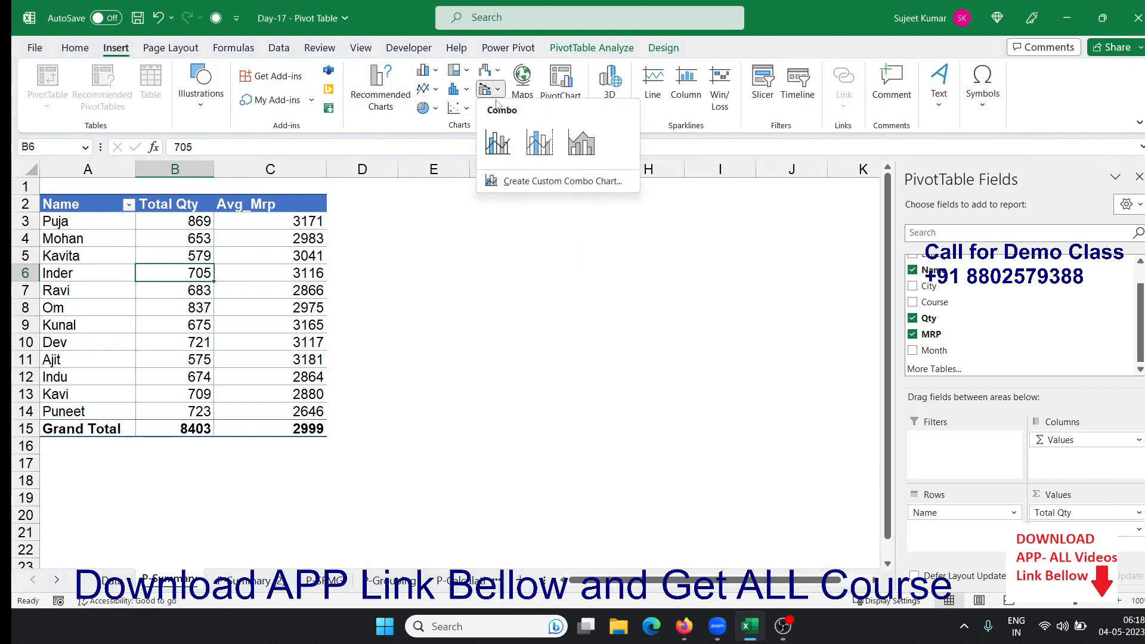
left_click(499, 142)
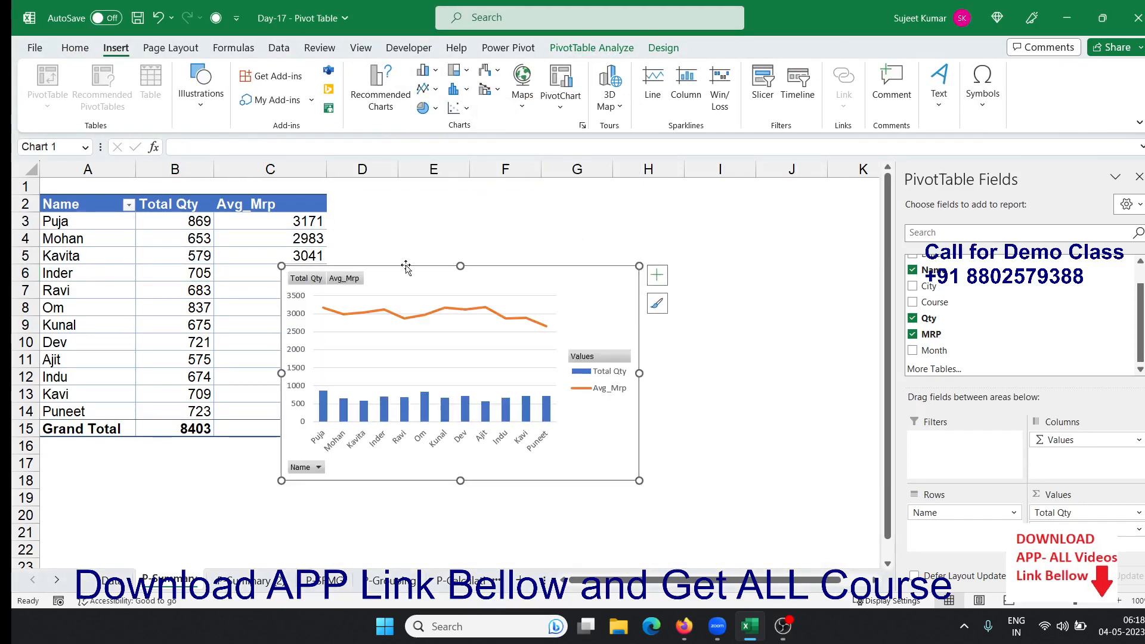
left_click_drag(498, 274, 560, 211)
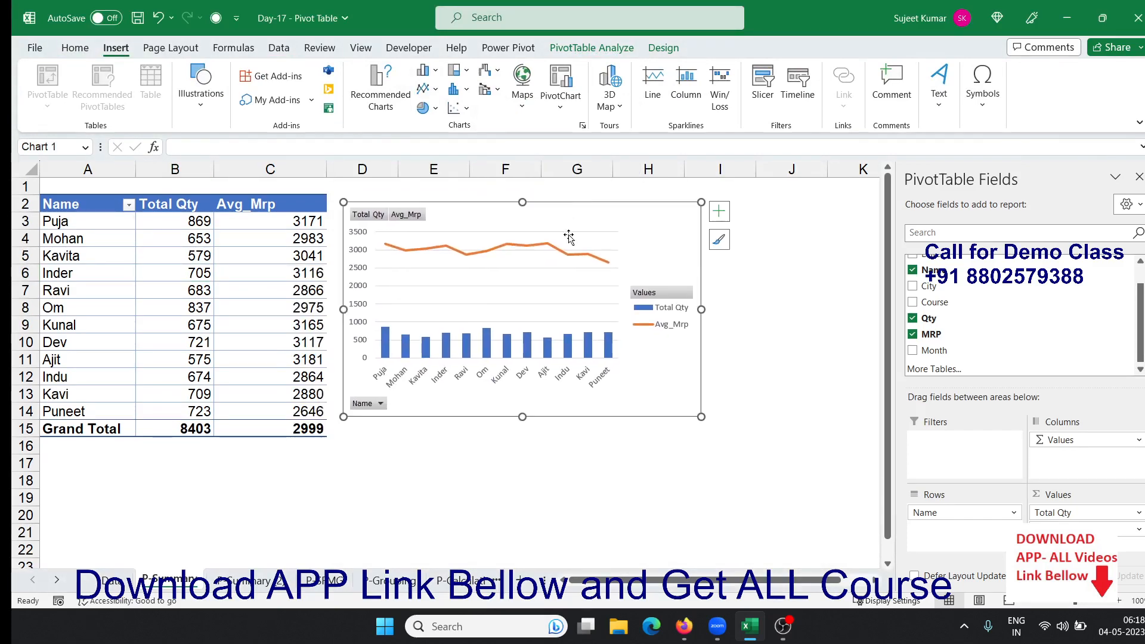
left_click_drag(702, 416, 816, 436)
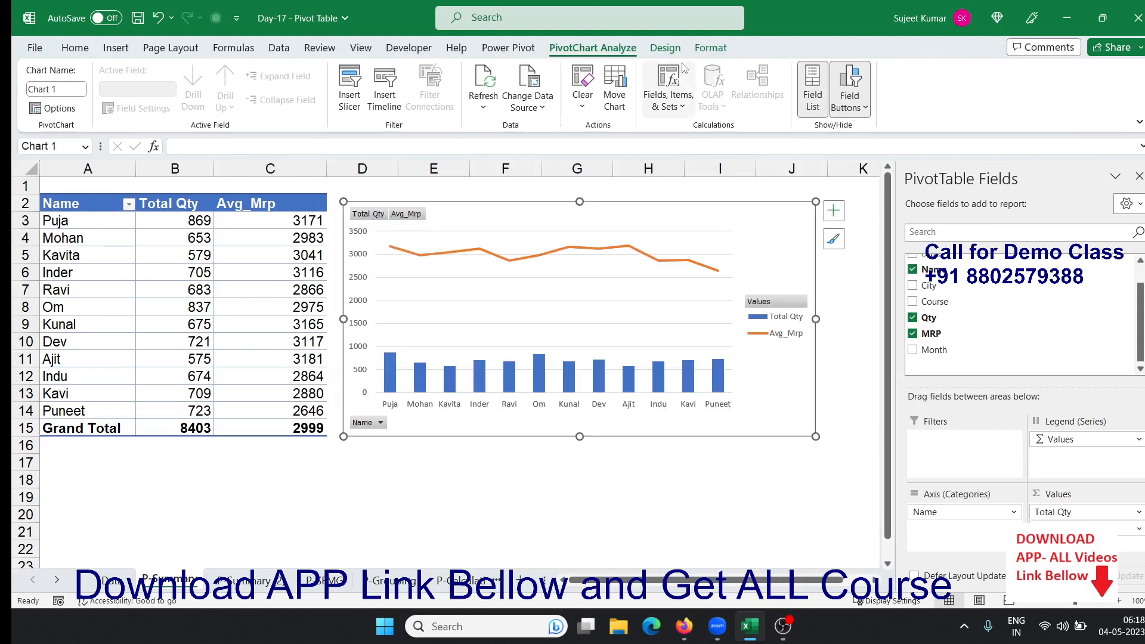
Step: Apply the dark chart style with glossy columns and line markers to the PivotChart and deselect it
left_click(665, 48)
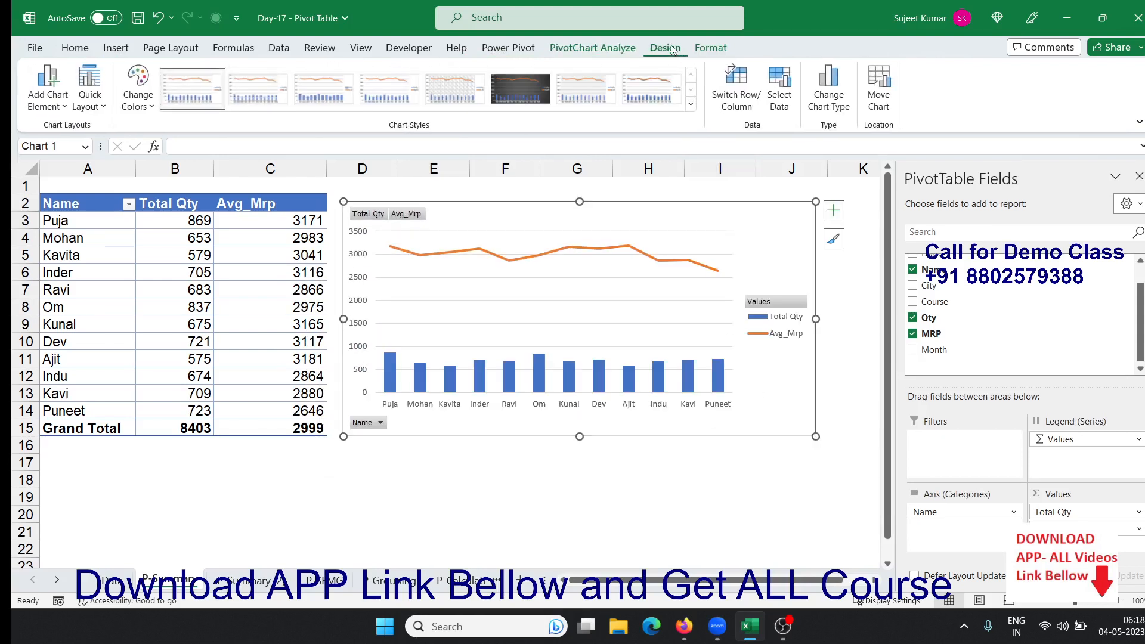
left_click(692, 103)
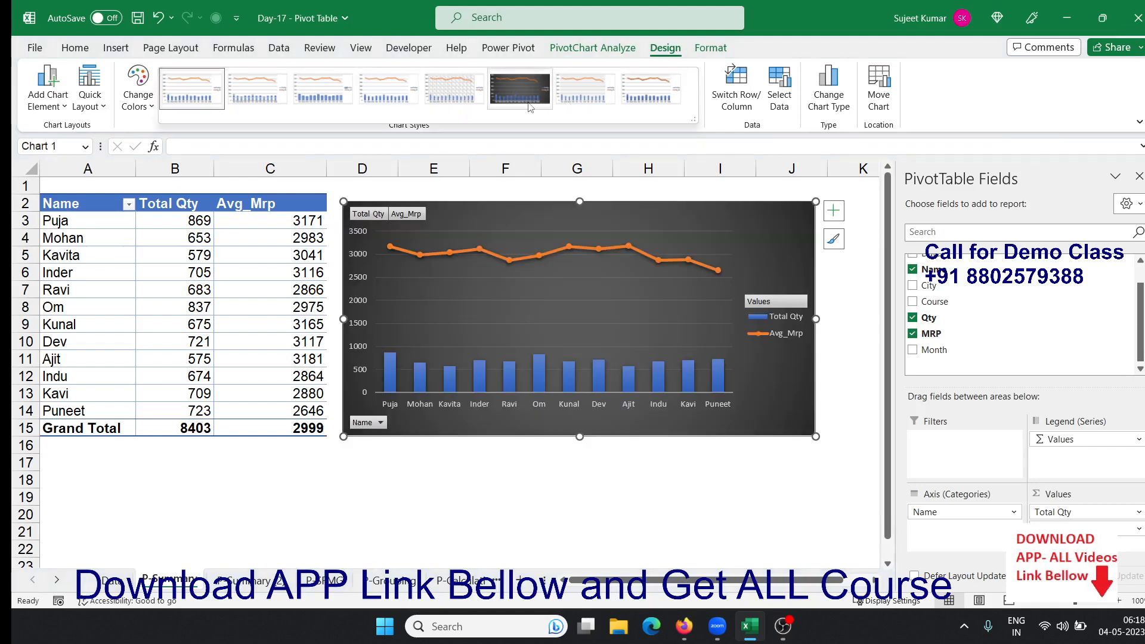
left_click(529, 104)
left_click(676, 486)
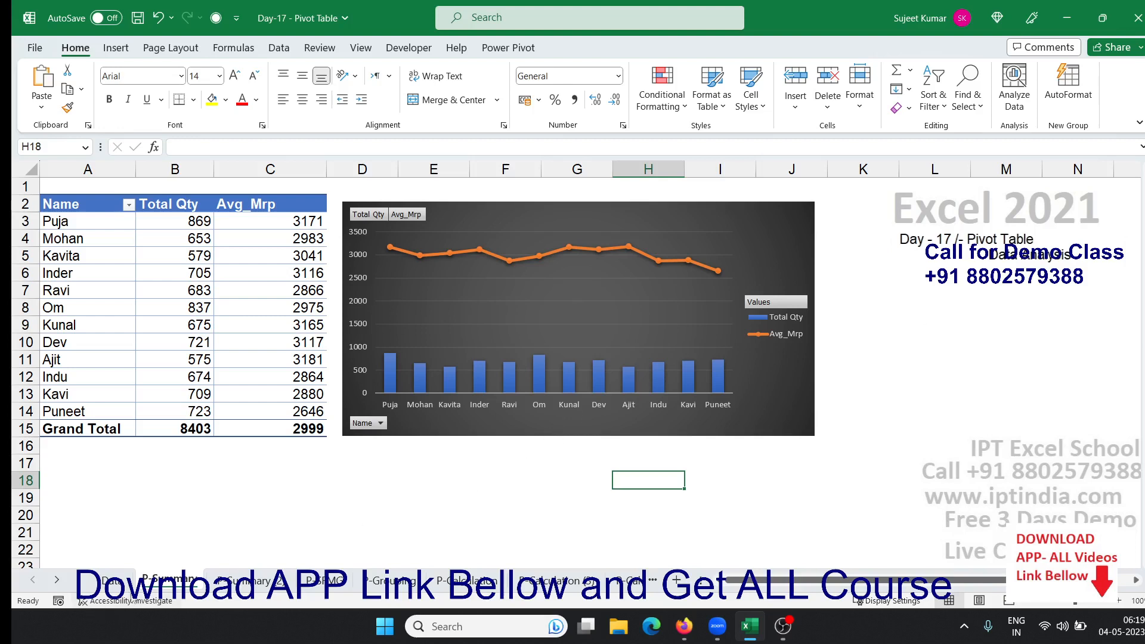
Step: Create a copy of the P-Summary sheet in a new workbook
right_click(160, 580)
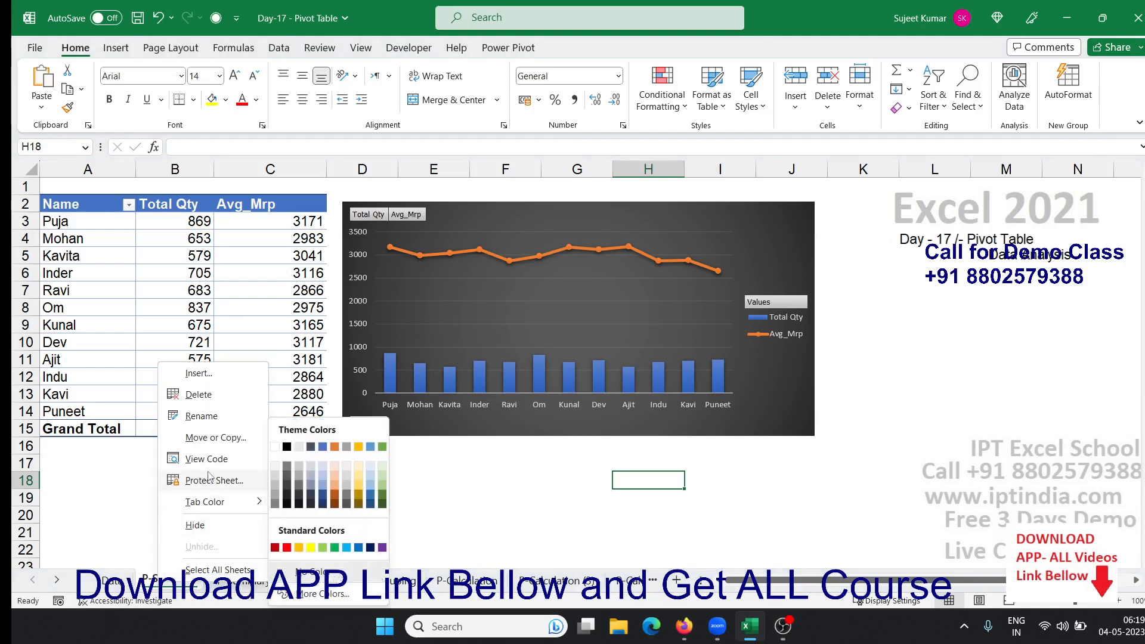
left_click(217, 439)
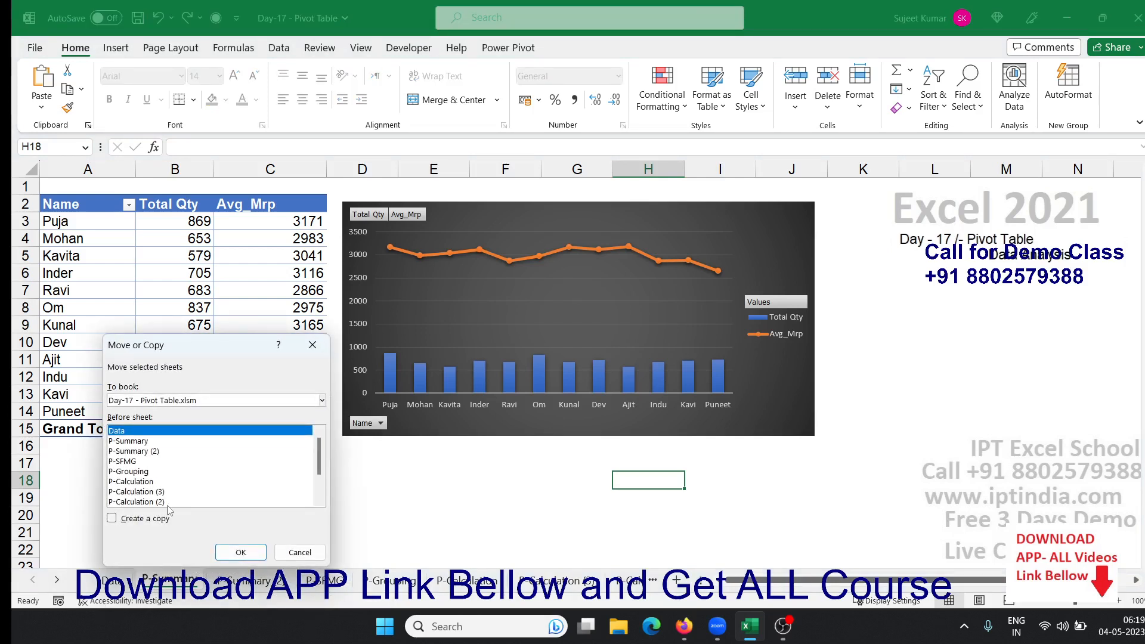
left_click(147, 520)
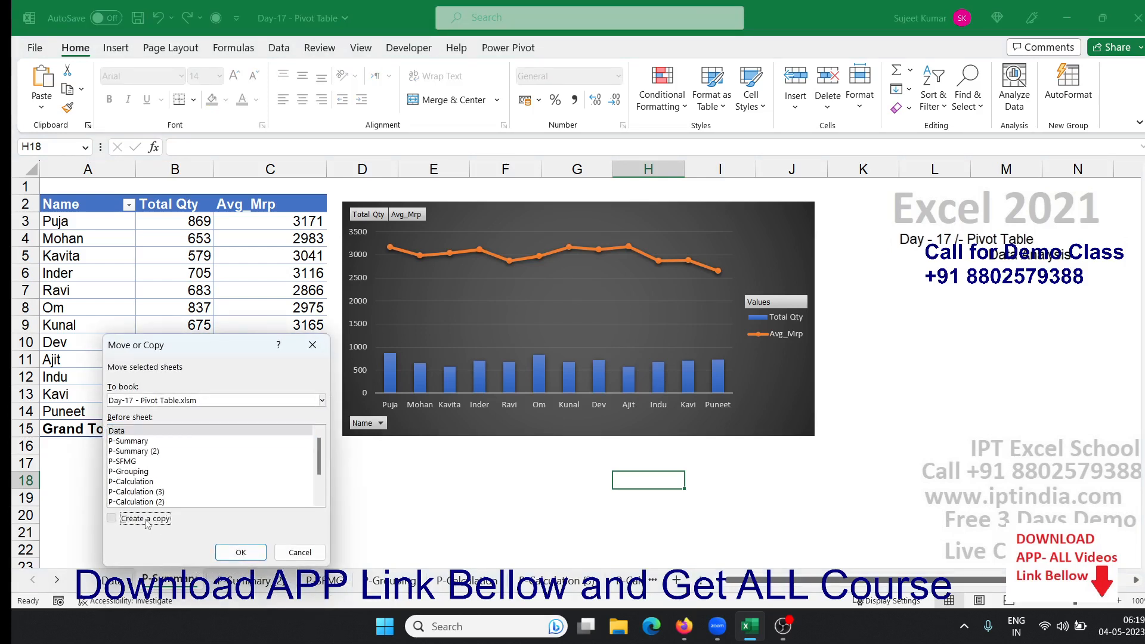
left_click(167, 402)
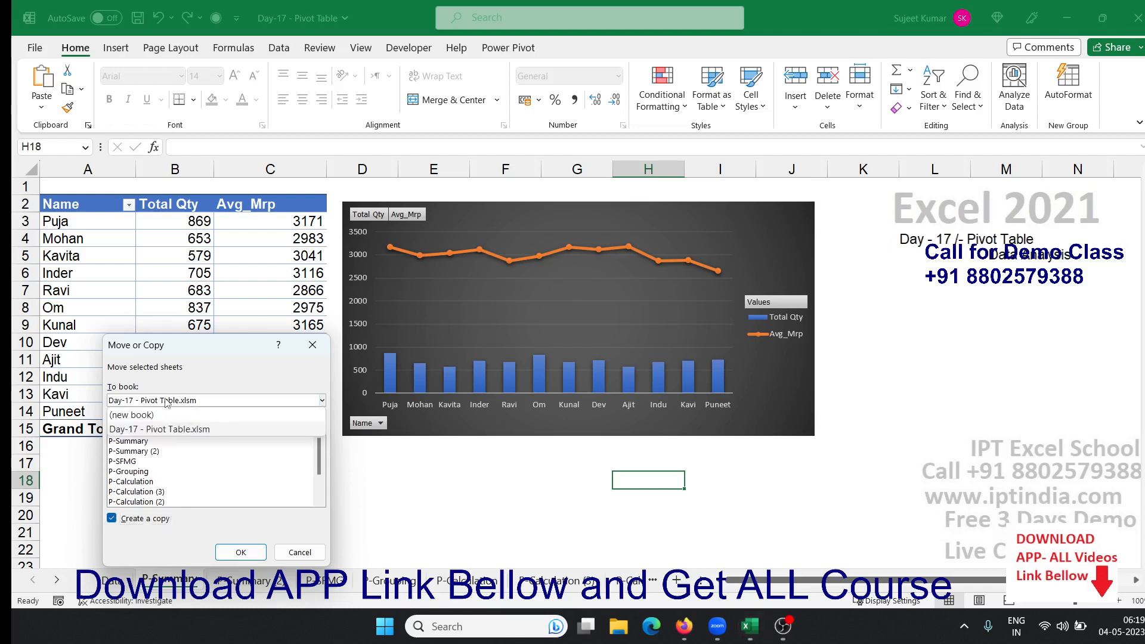
left_click(135, 415)
left_click(242, 552)
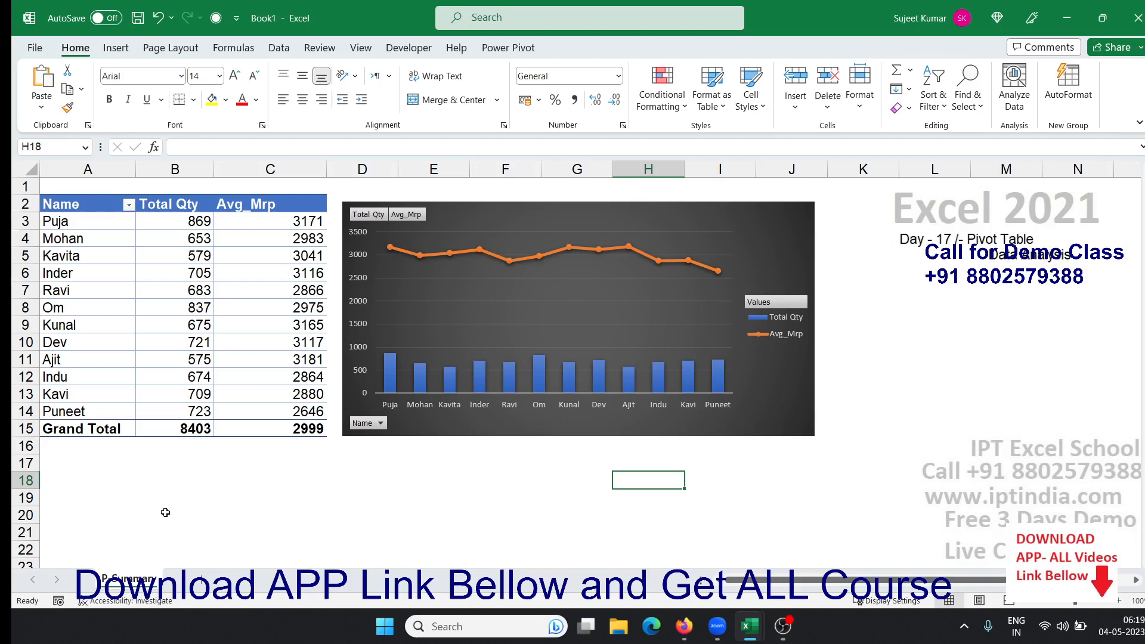
Step: Drill down into the Total Qty grand total and review its source records down to the last row
left_click(198, 428)
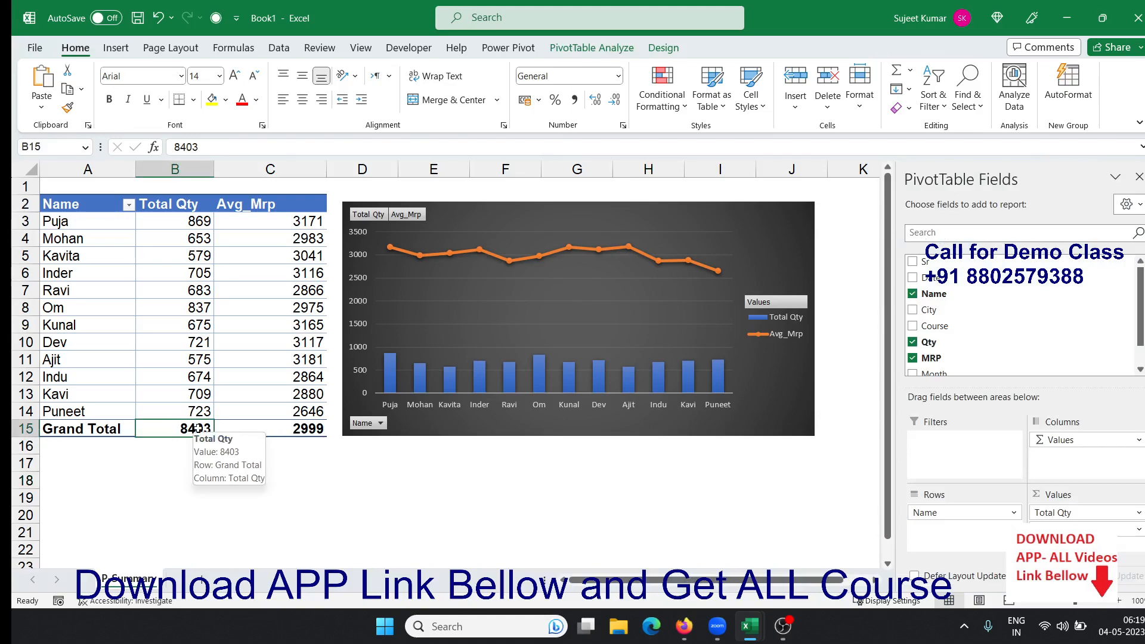
key("ctrl+Page_Up")
left_click(190, 306)
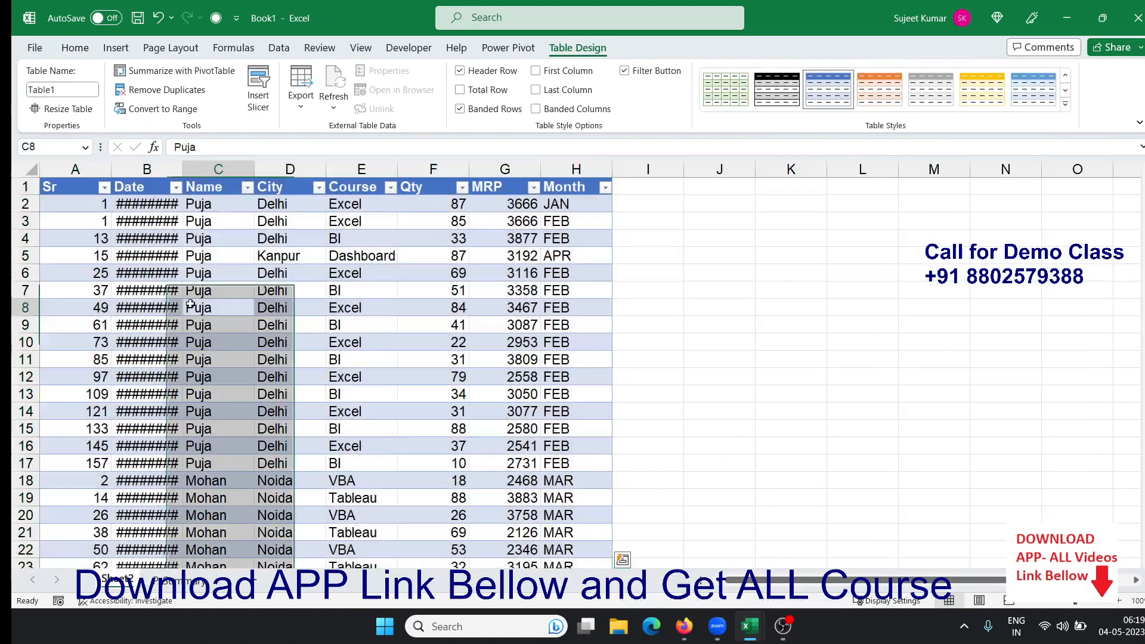
key("ctrl+Down")
key("Down")
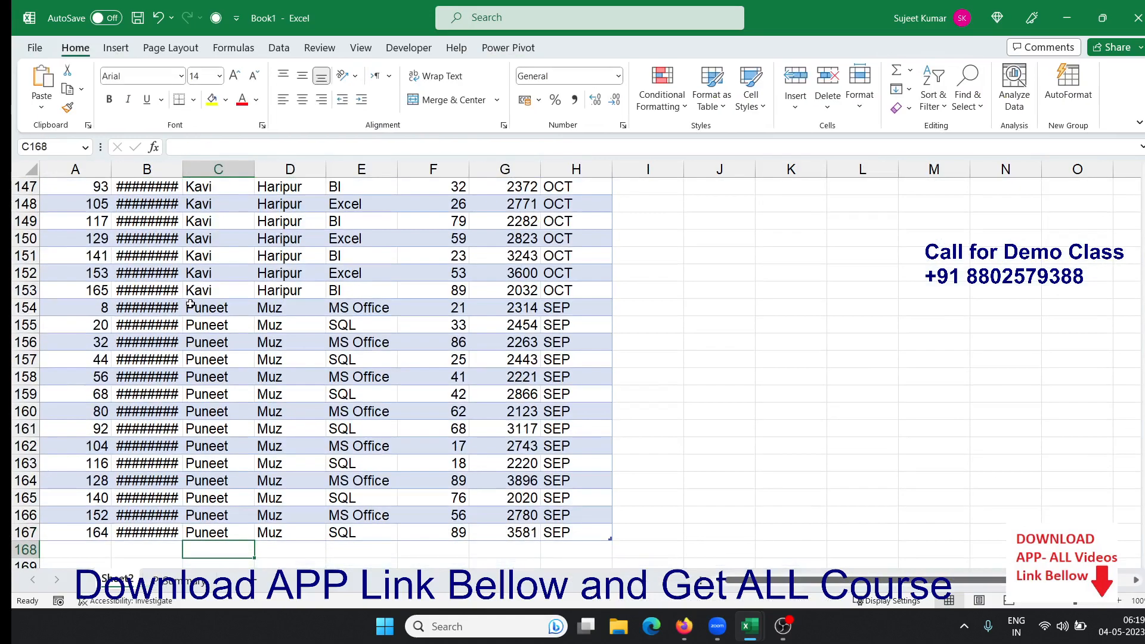
key("Up")
key("ctrl+Up")
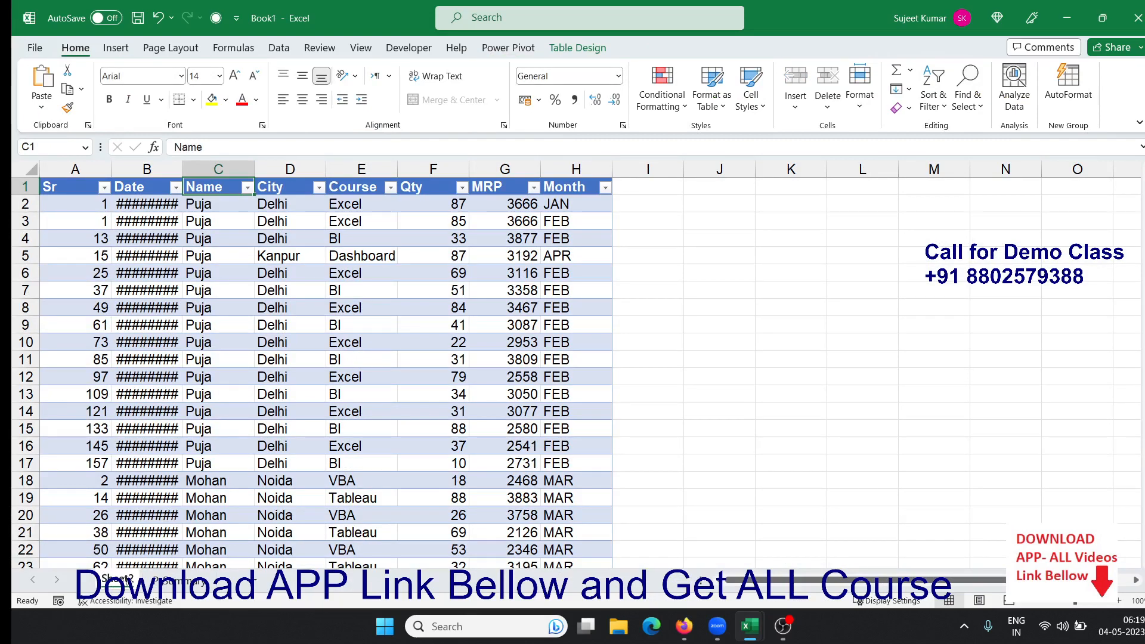
Step: Permanently delete the sheet holding the drill-down records
right_click(126, 578)
left_click(177, 393)
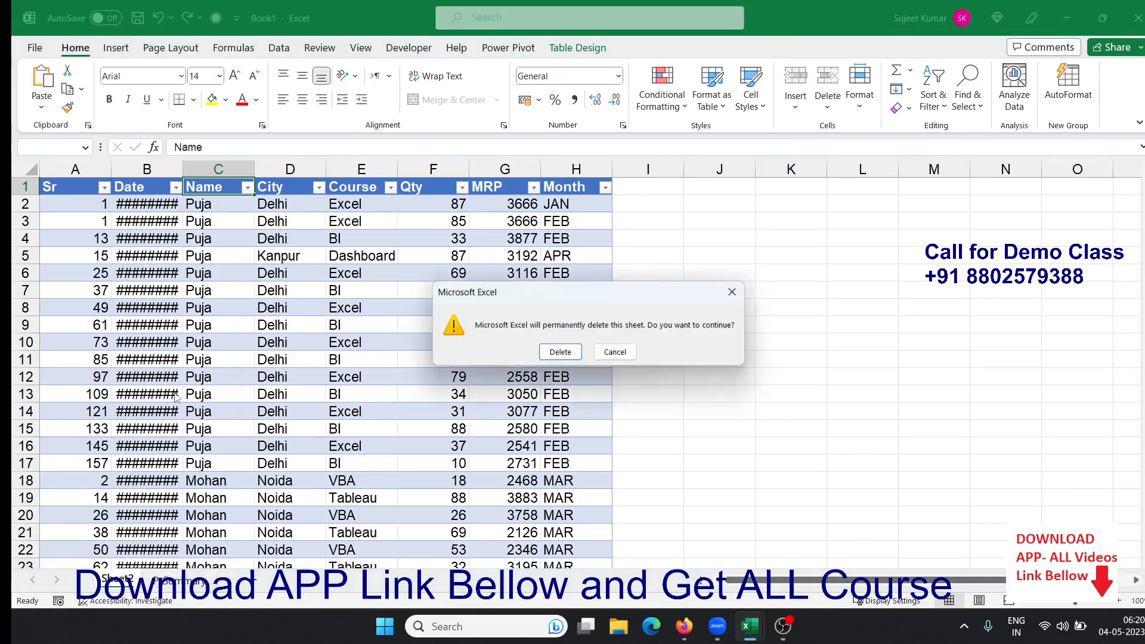
left_click(578, 355)
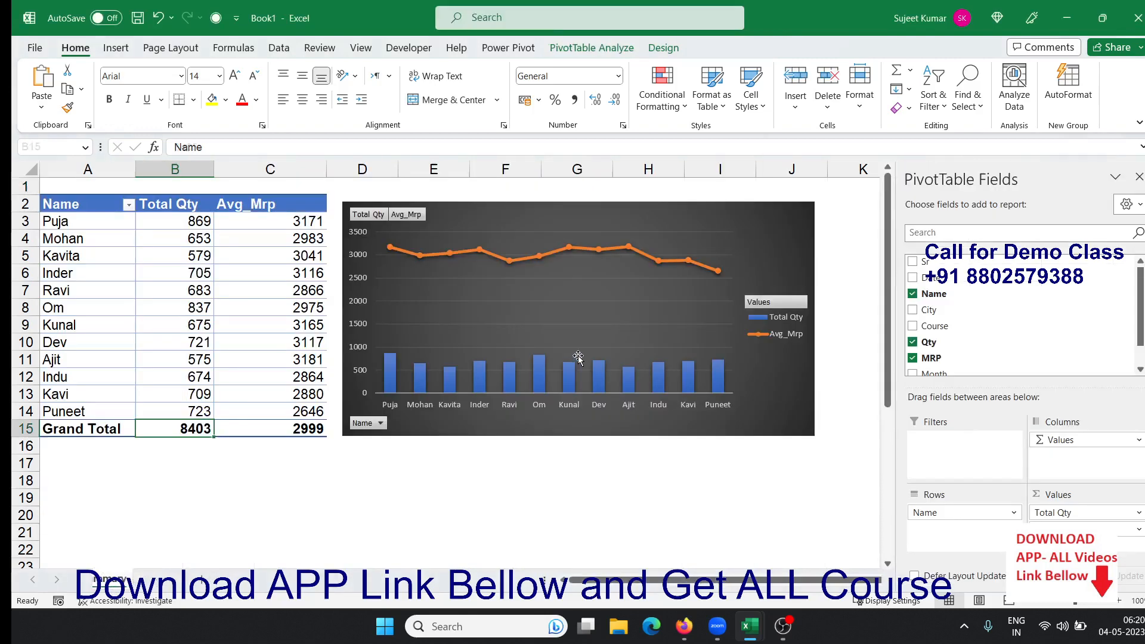
Step: Remove Avg_Mrp from the copied PivotTable's values and add Month as its column field
left_click(268, 289)
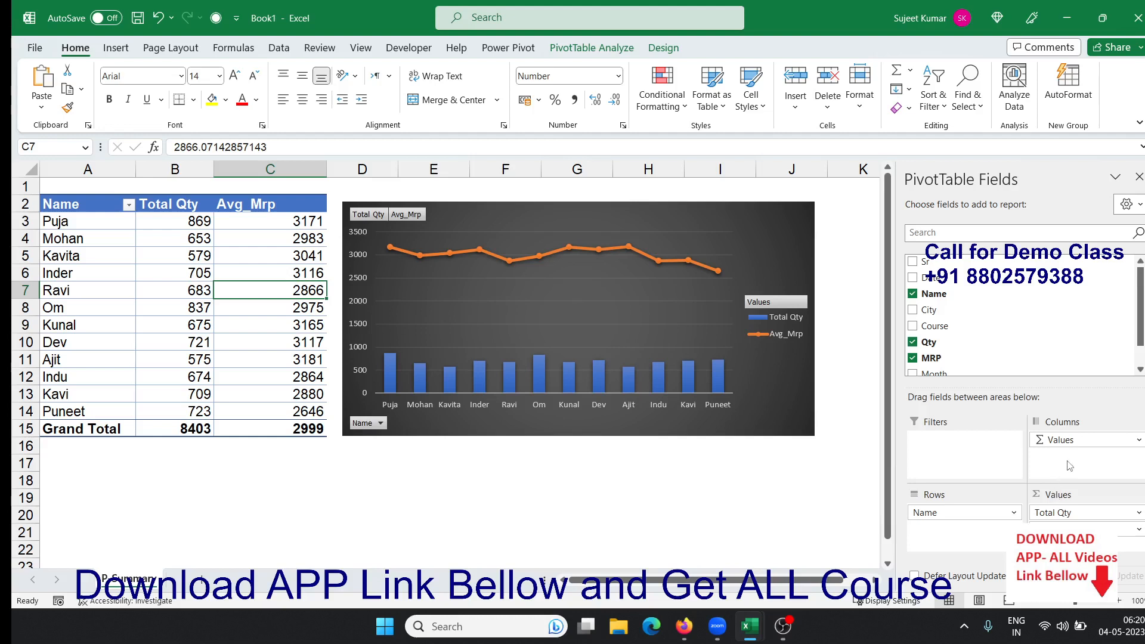
left_click_drag(1065, 529, 991, 362)
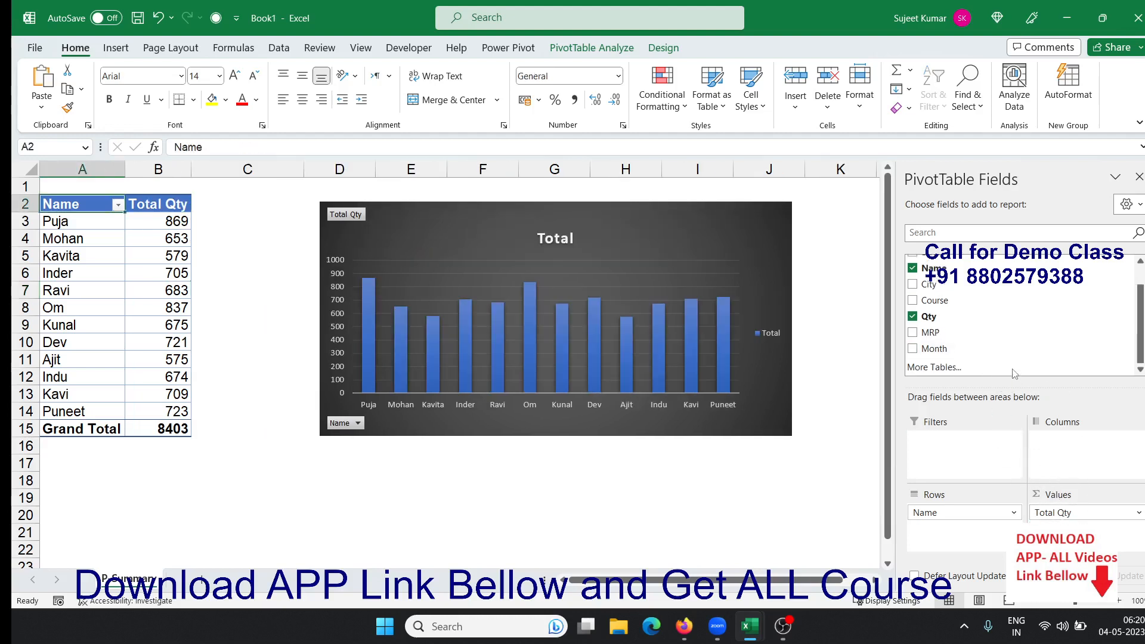
left_click_drag(954, 348, 1076, 452)
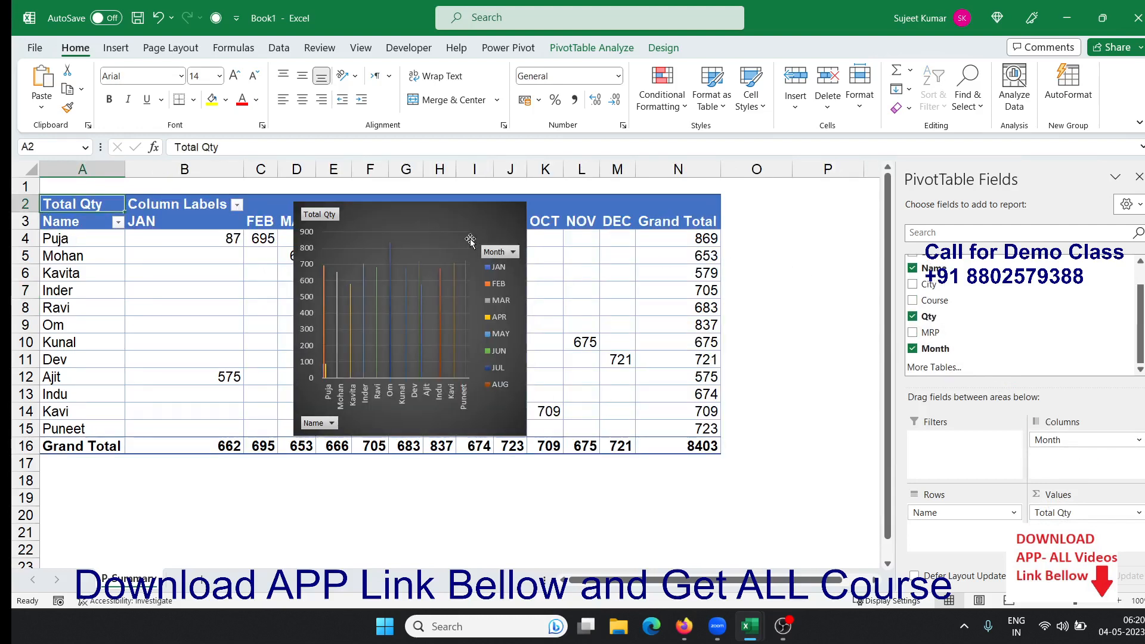
Step: Move the PivotChart clear of the table to about columns L to O and remove Month from the PivotTable's columns
left_click_drag(397, 222, 682, 314)
left_click_drag(1048, 440, 953, 318)
left_click(365, 452)
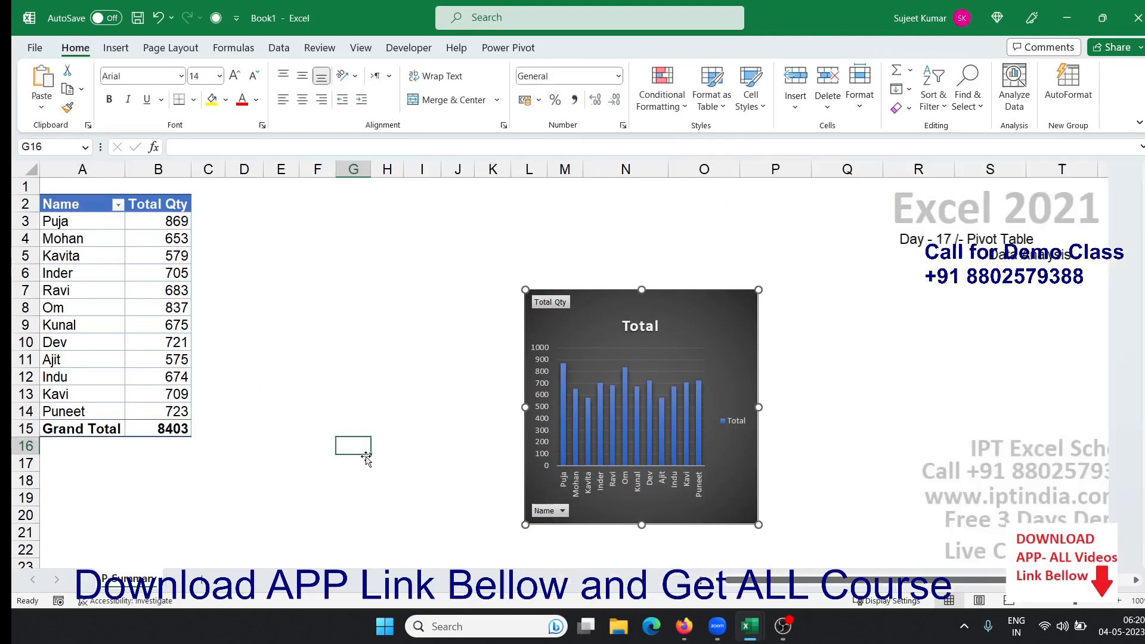
Step: Switch back to the Day-17 - Pivot Table workbook and select an empty cell below its PivotTable
mouse_move(745, 633)
left_click(668, 582)
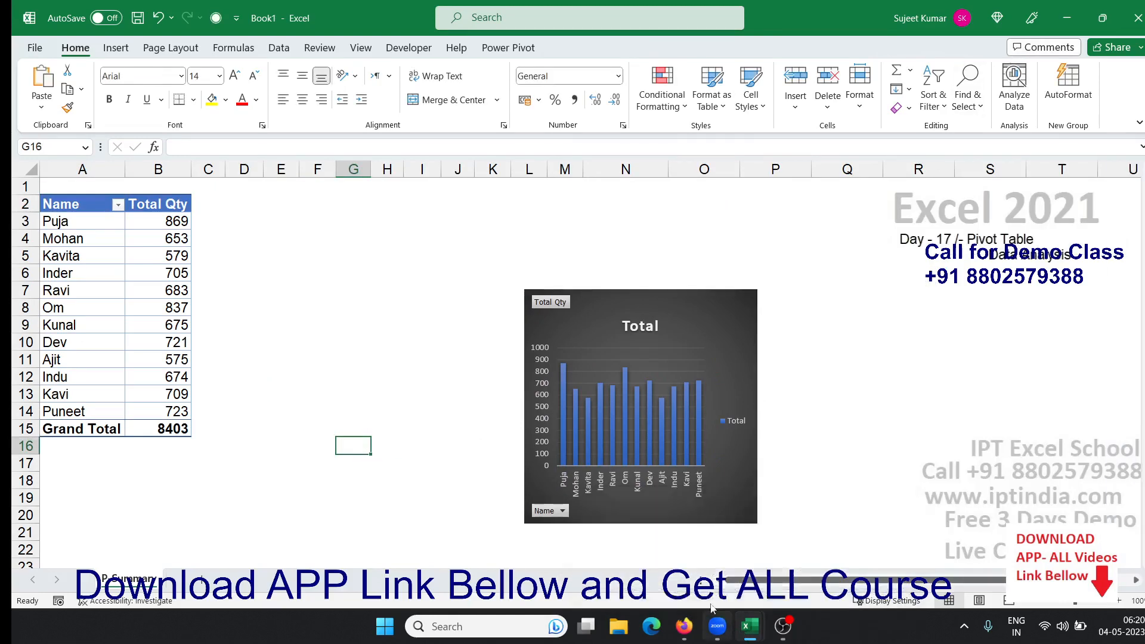
left_click(669, 586)
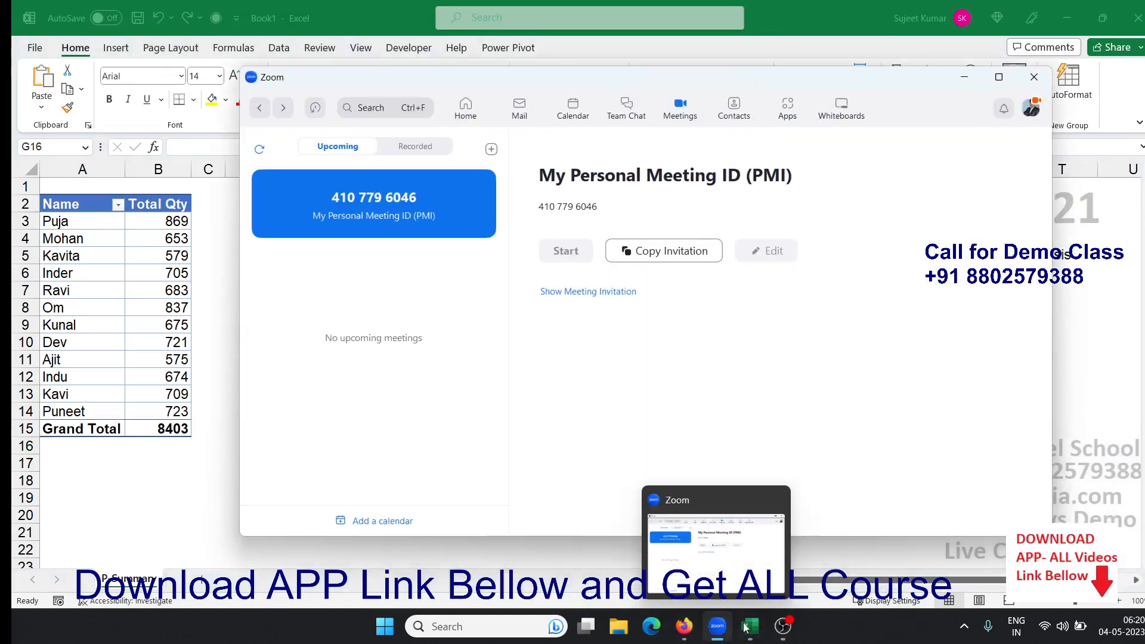
mouse_move(746, 627)
left_click(674, 555)
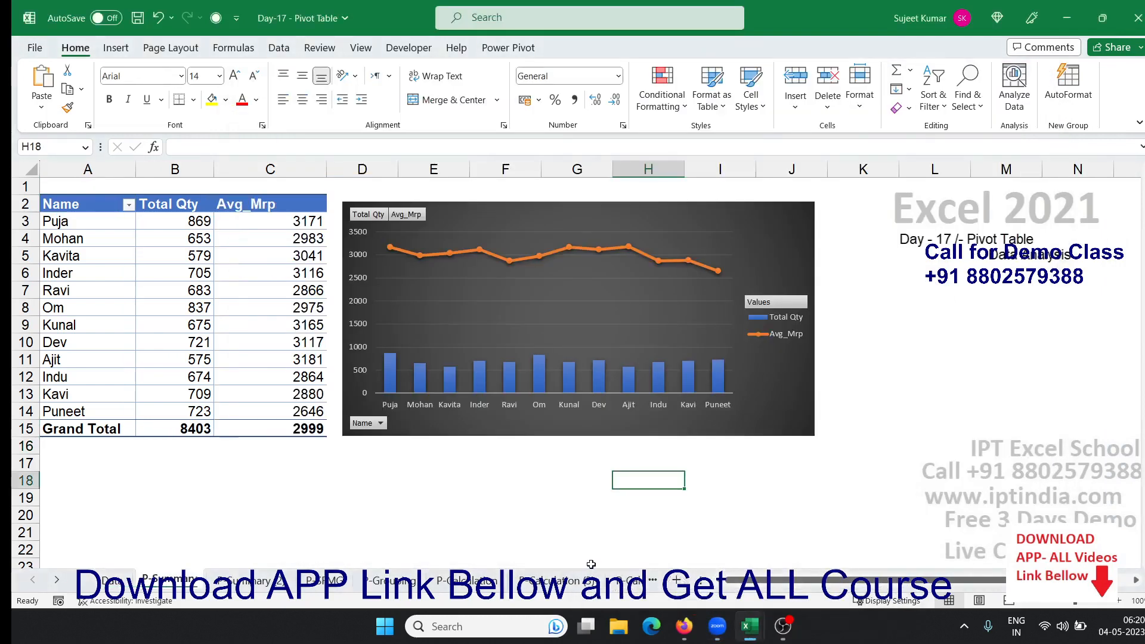
left_click(244, 528)
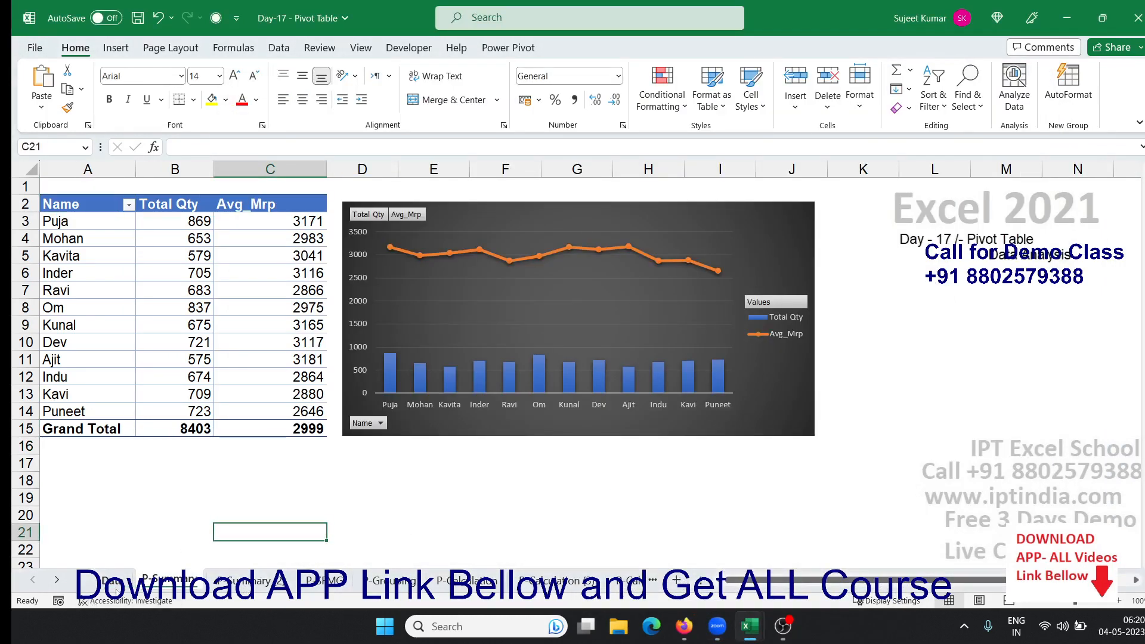
Step: Open the Data sheet and examine the Name and Course columns
left_click(114, 586)
left_click(178, 270)
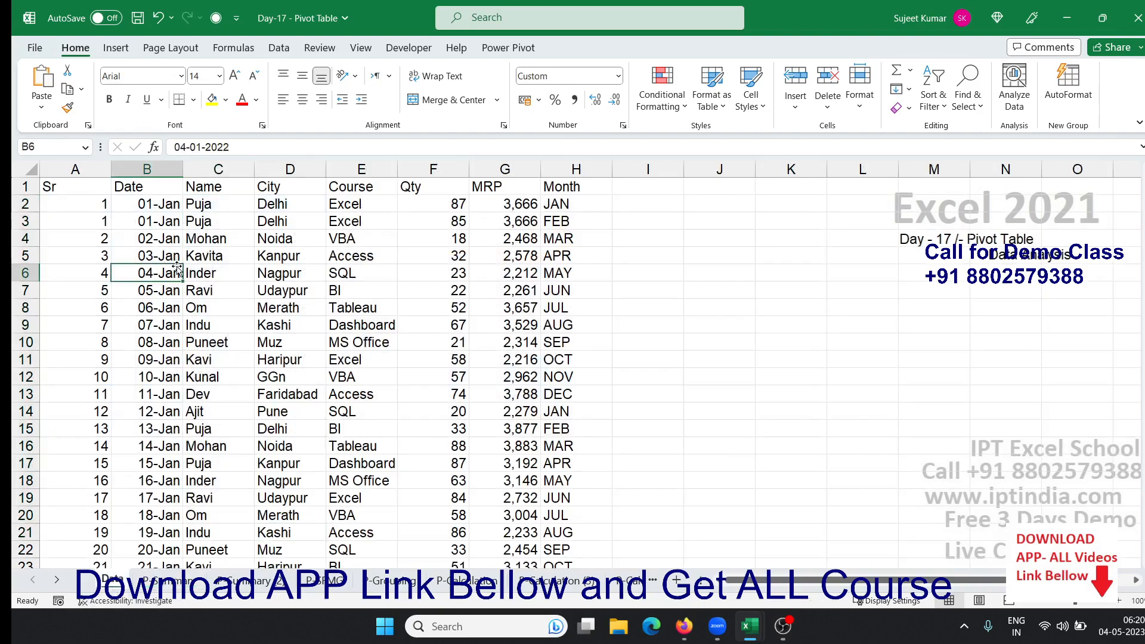
left_click(220, 169)
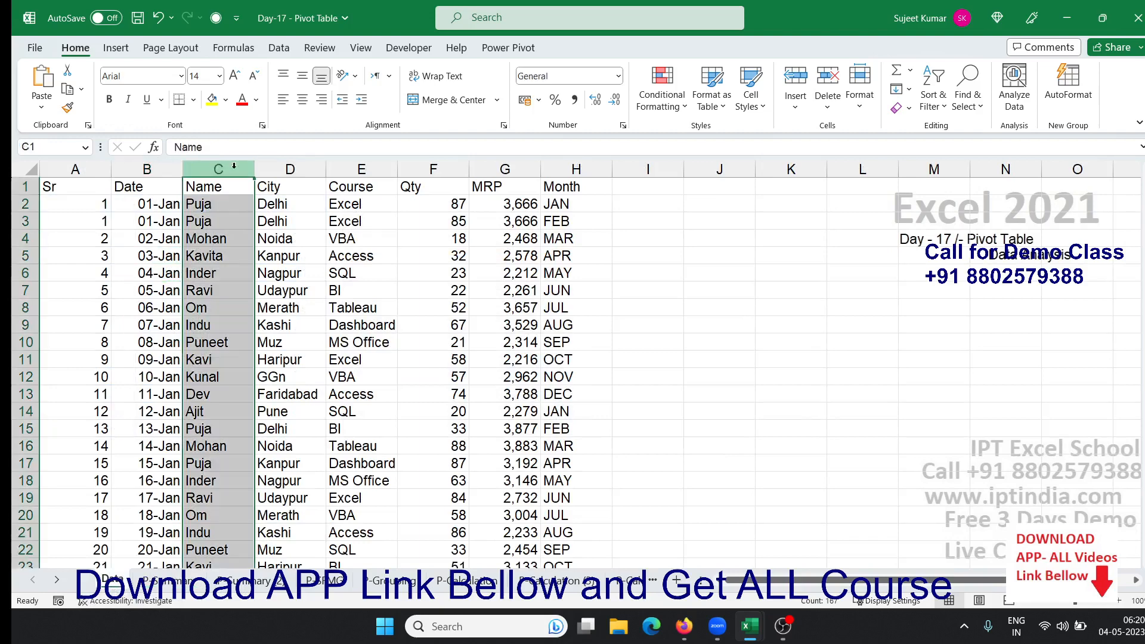
left_click(382, 169)
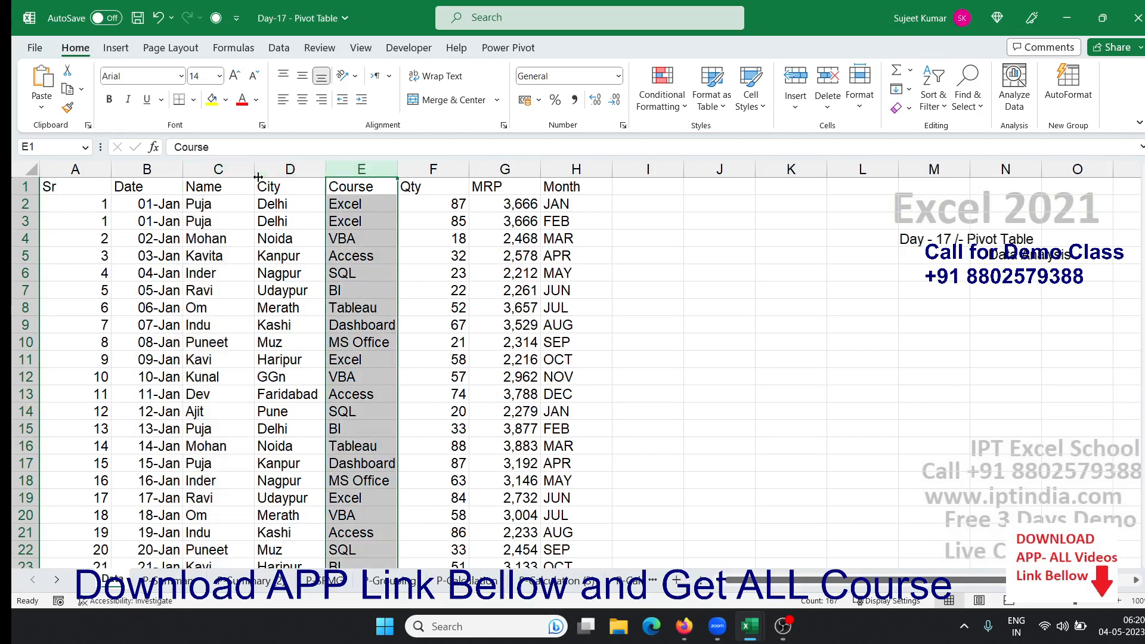
Step: Insert a PivotTable based on Data range A1:H167, placed at cell A2 of the existing P-Summary (2) sheet
left_click(283, 170)
left_click(435, 169)
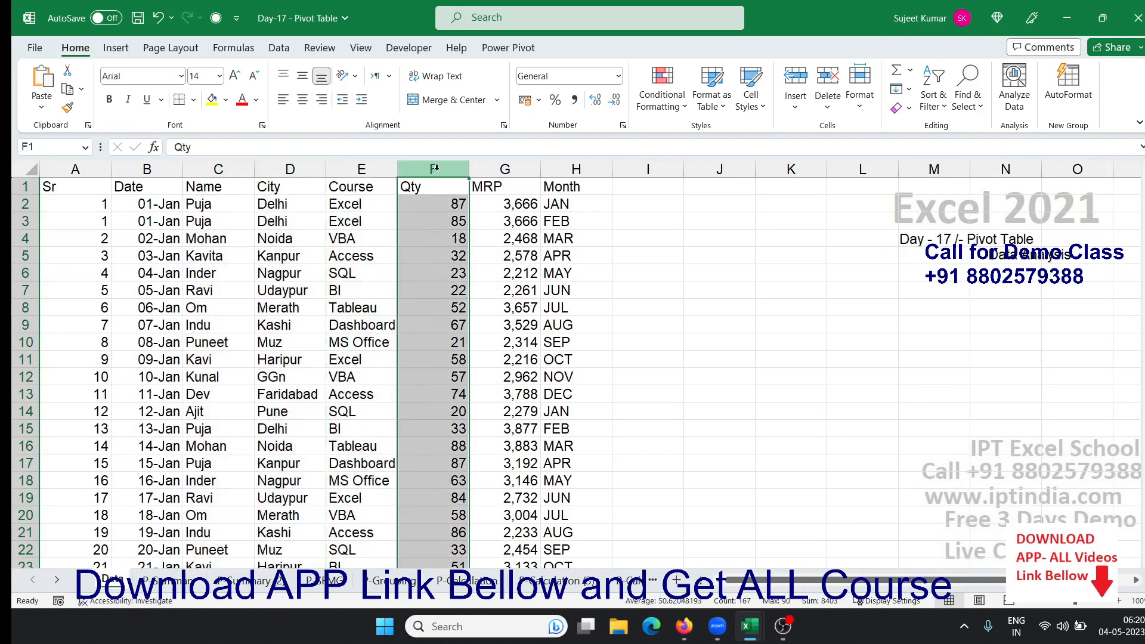
left_click(86, 182)
key("ctrl+shift+Right")
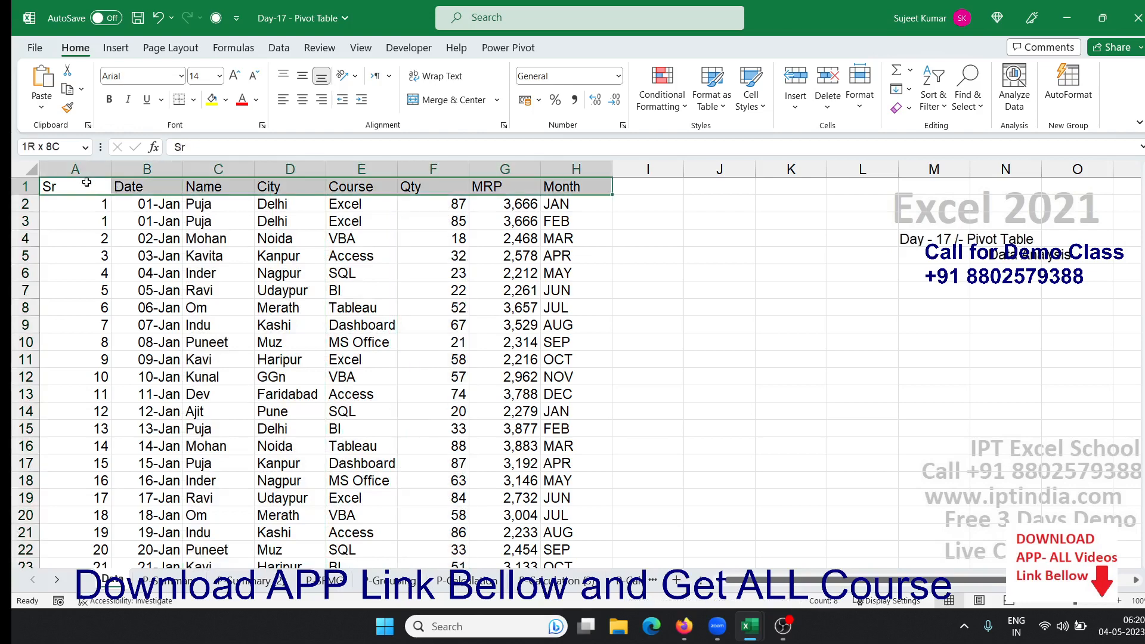
key("ctrl+shift+Down")
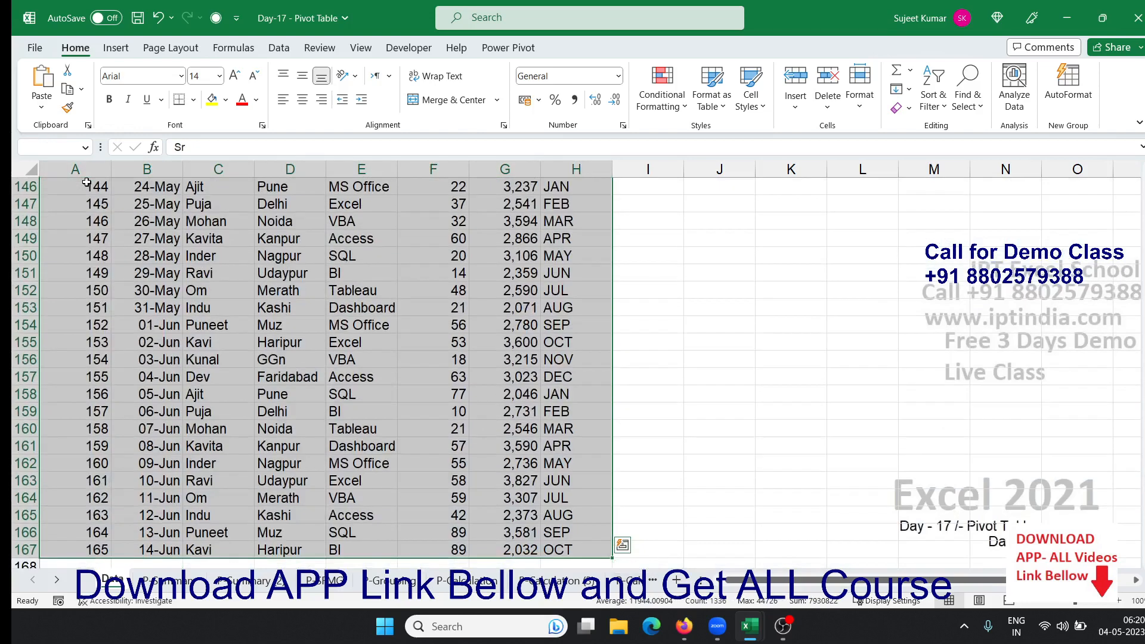
left_click(115, 49)
left_click(48, 77)
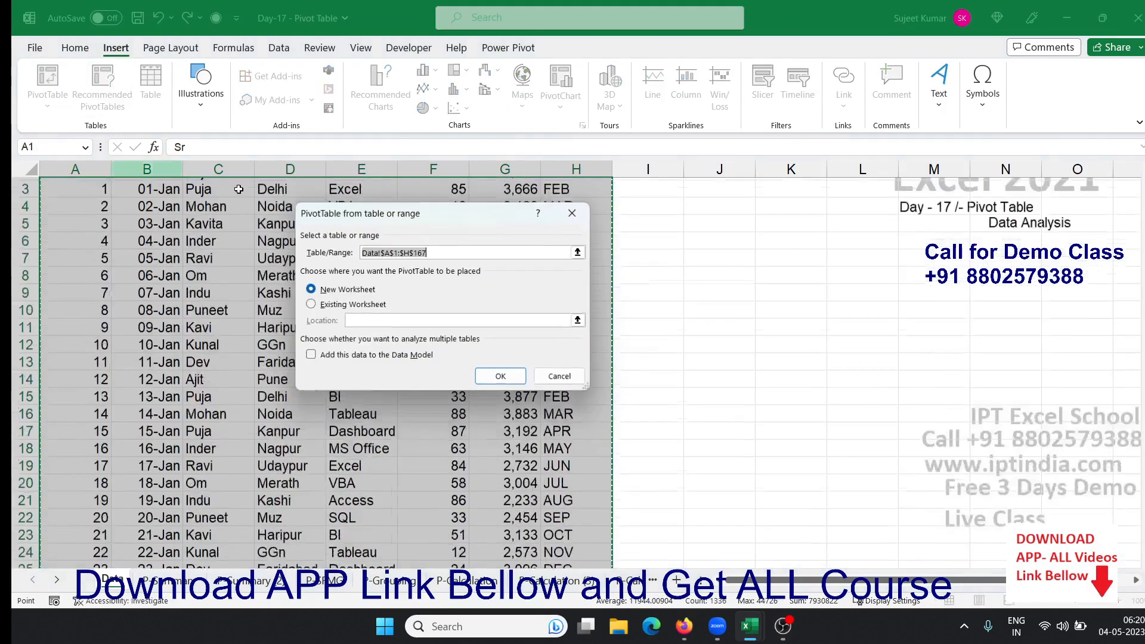
left_click(343, 305)
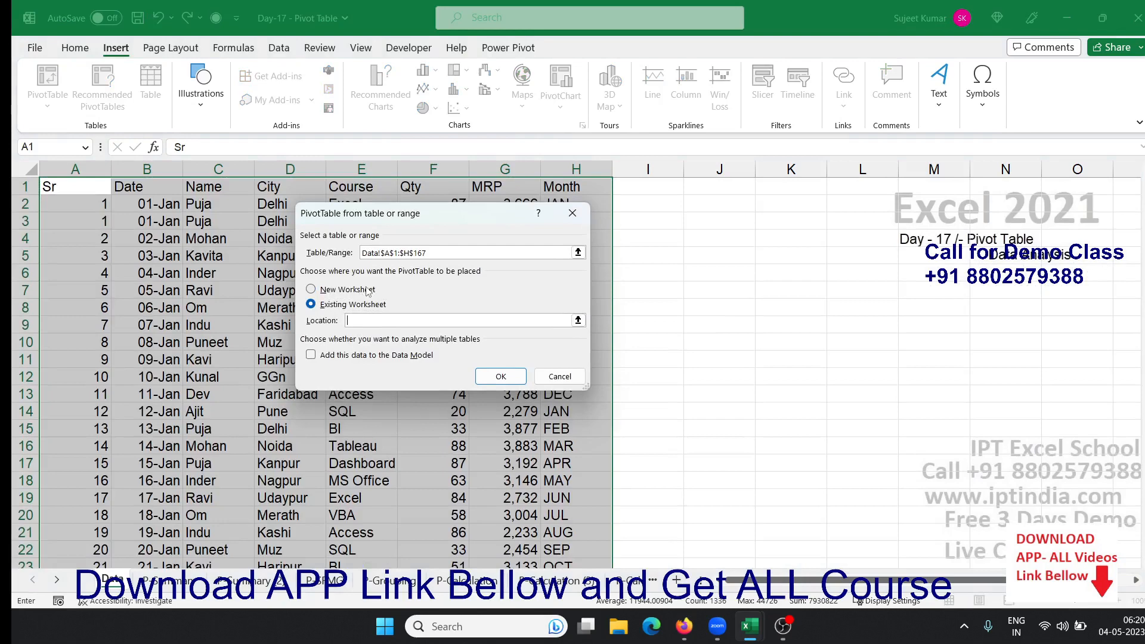
left_click(256, 590)
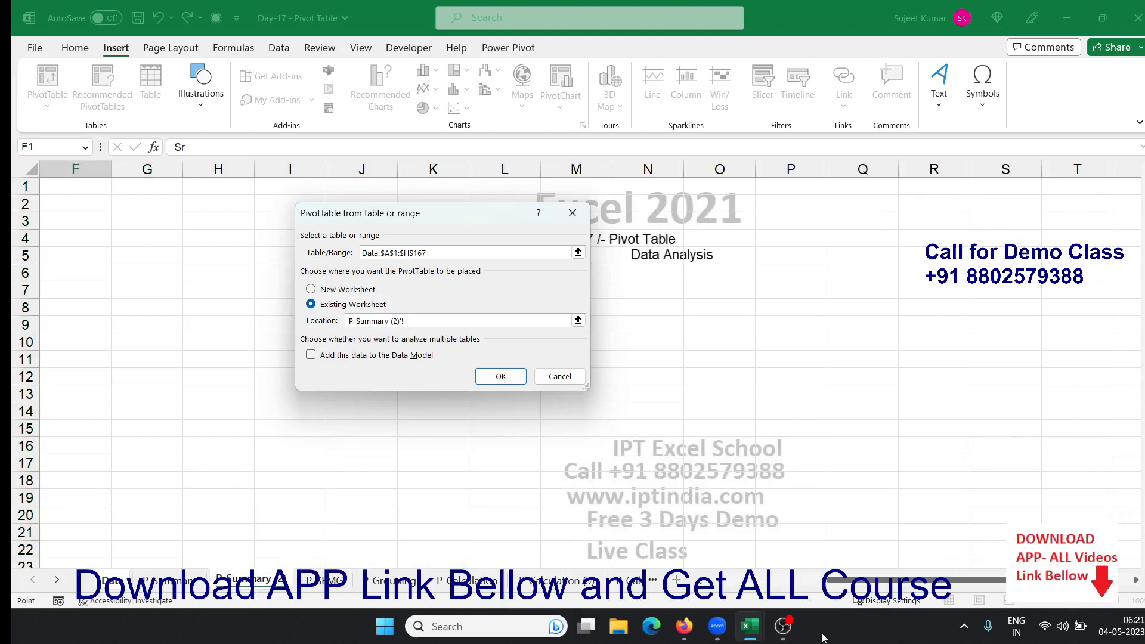
left_click_drag(874, 579, 773, 607)
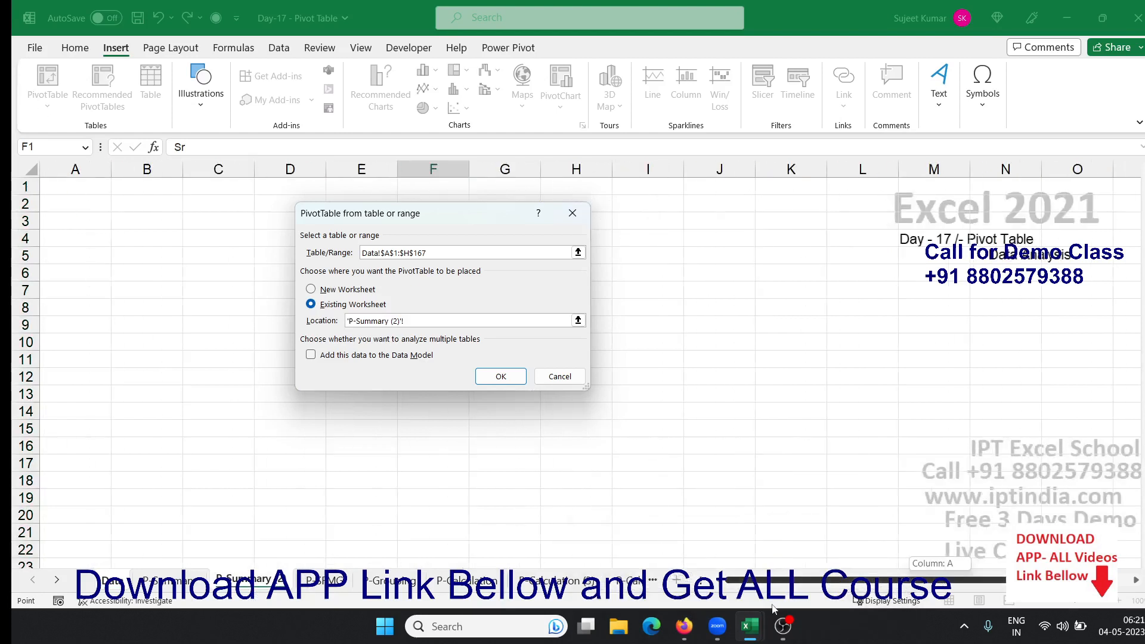
left_click(57, 205)
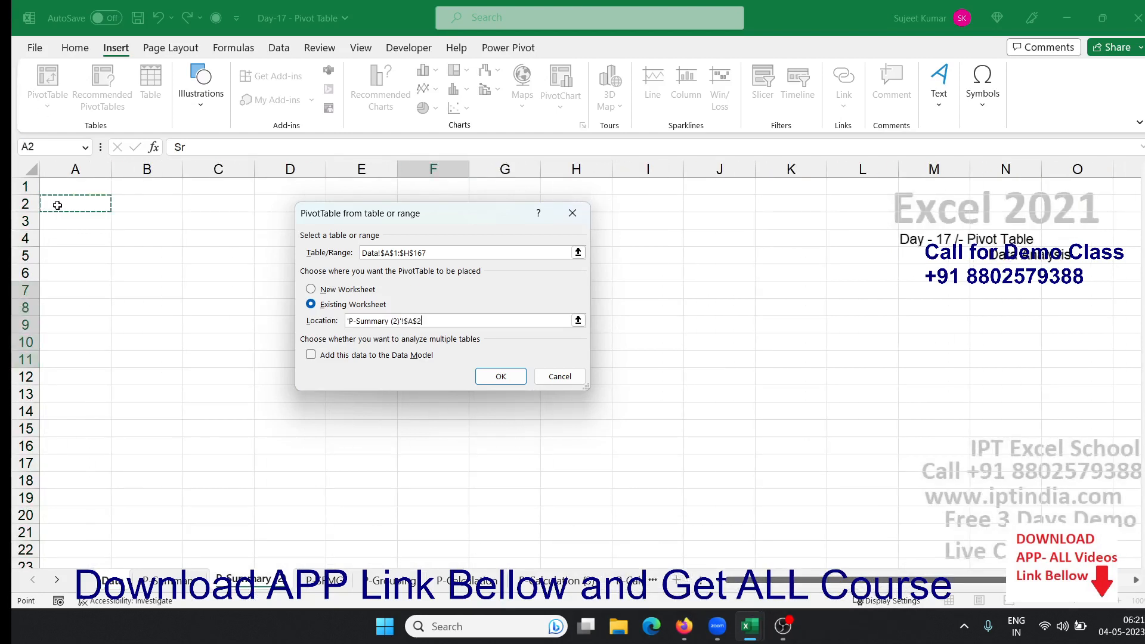
left_click(512, 377)
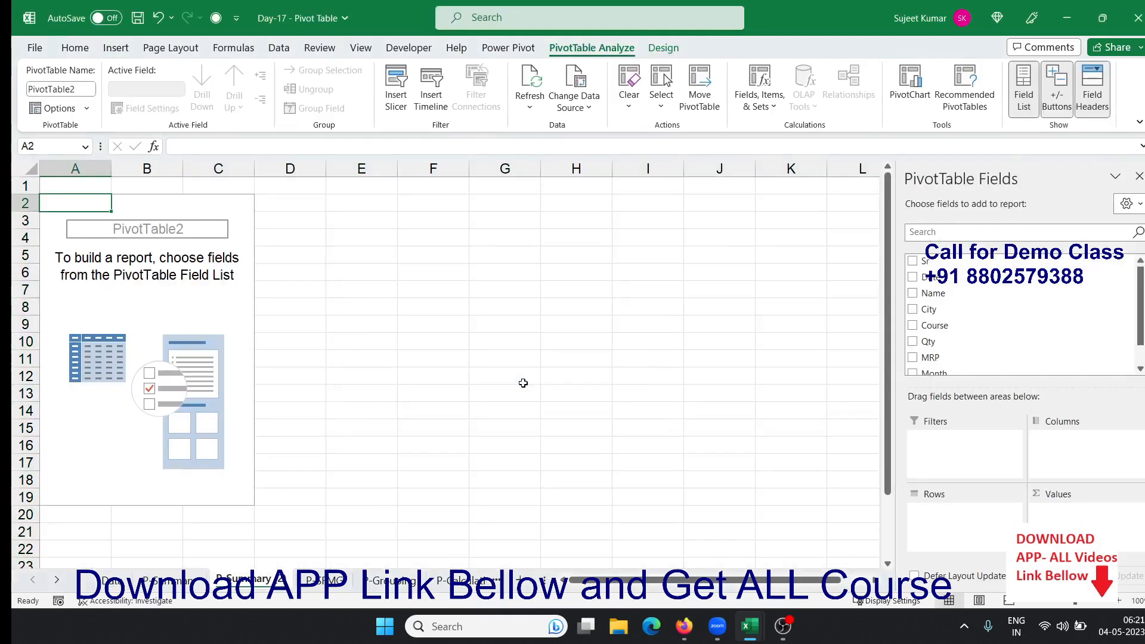
Step: Lay out the new PivotTable with Name in the rows, City in the columns and the sum of Qty as values
left_click(524, 382)
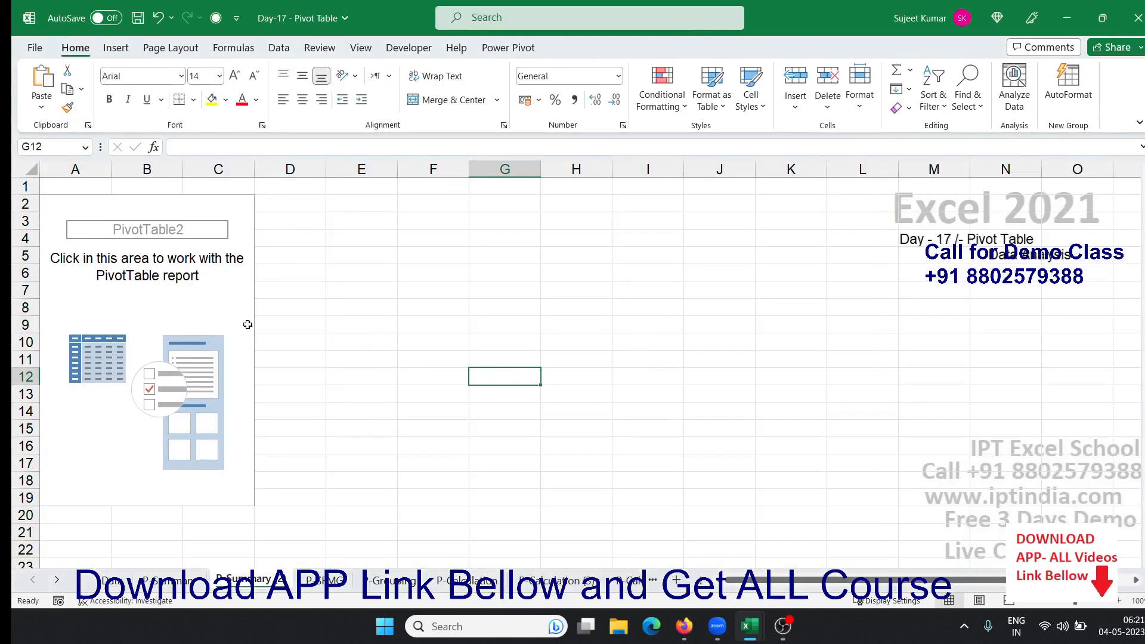
left_click(204, 305)
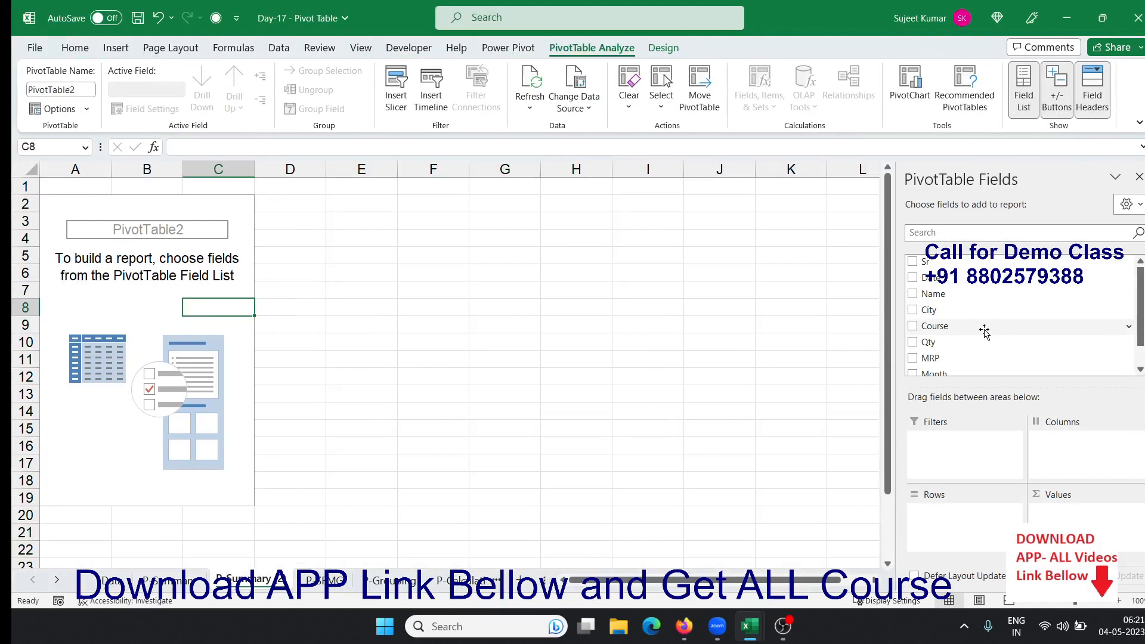
left_click_drag(967, 294, 964, 516)
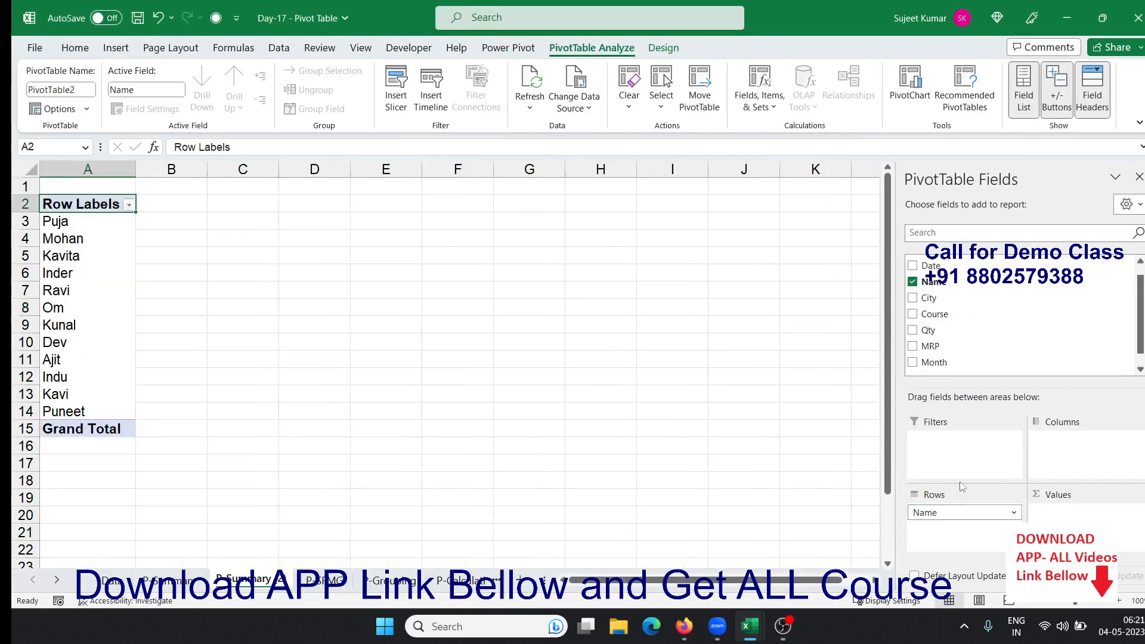
left_click_drag(928, 298, 1072, 471)
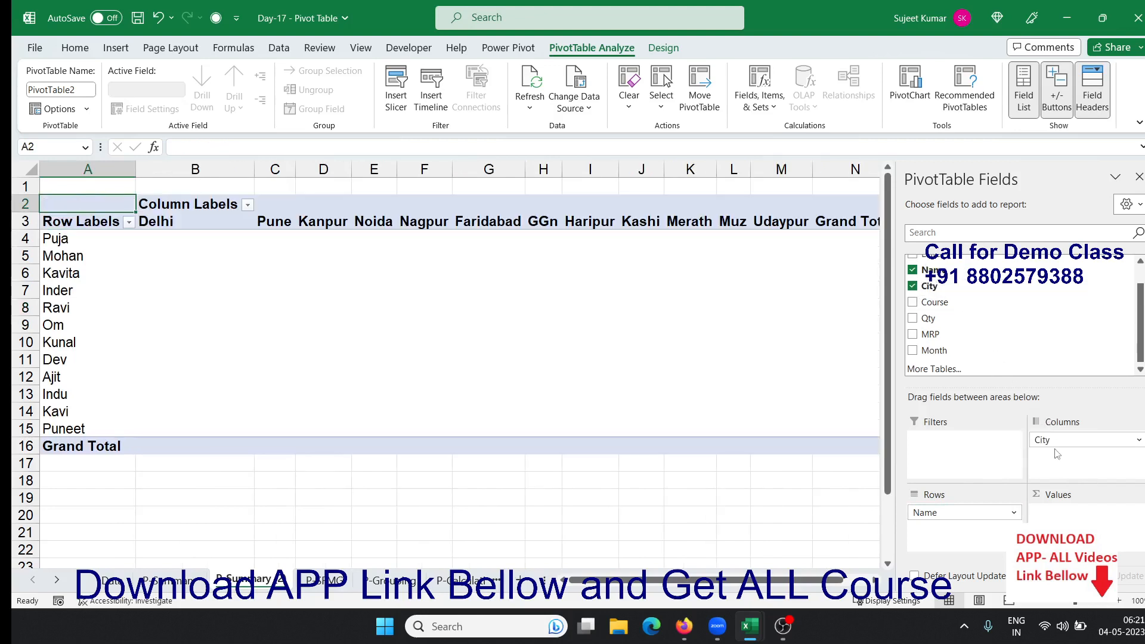
left_click_drag(929, 320, 1076, 515)
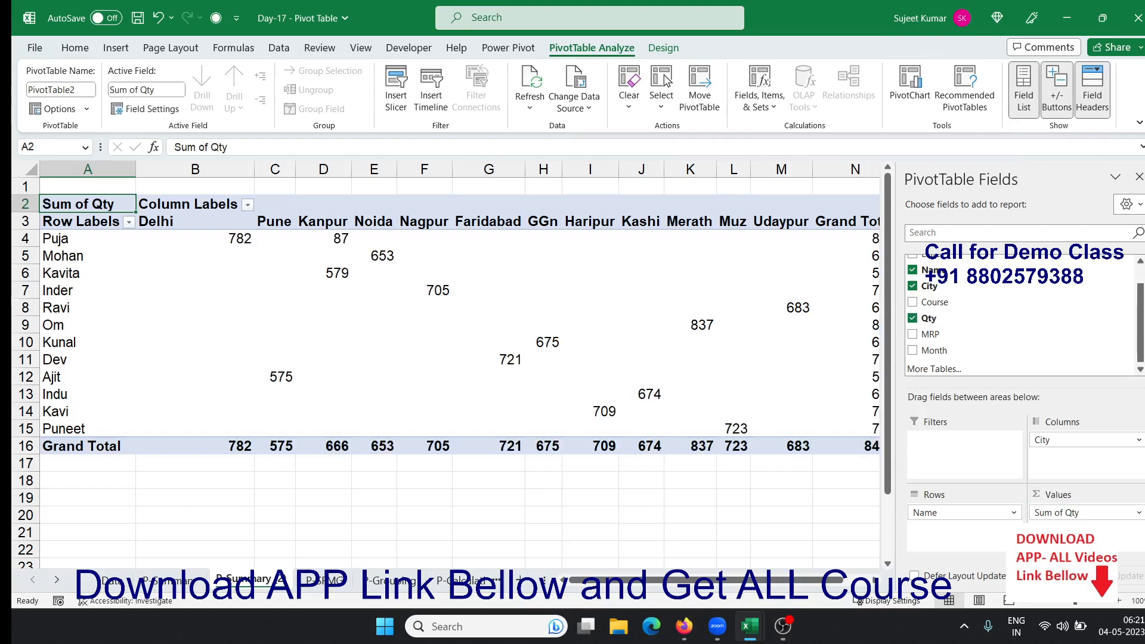
left_click(704, 533)
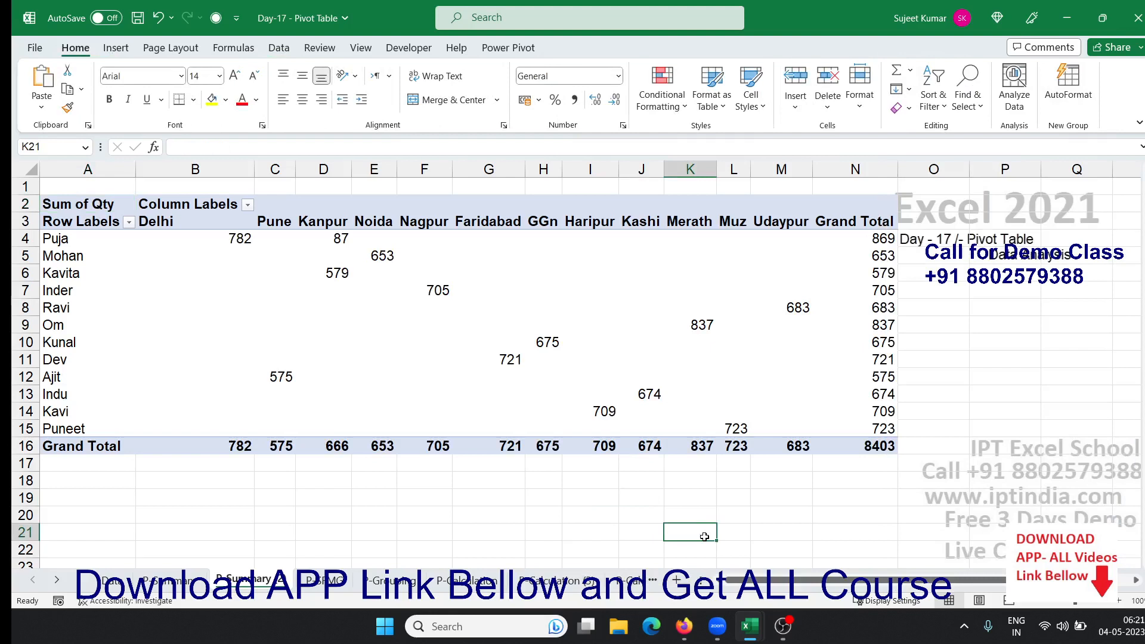
Step: Swap the PivotTable fields so City is in the rows and Name is in the columns
left_click(342, 358)
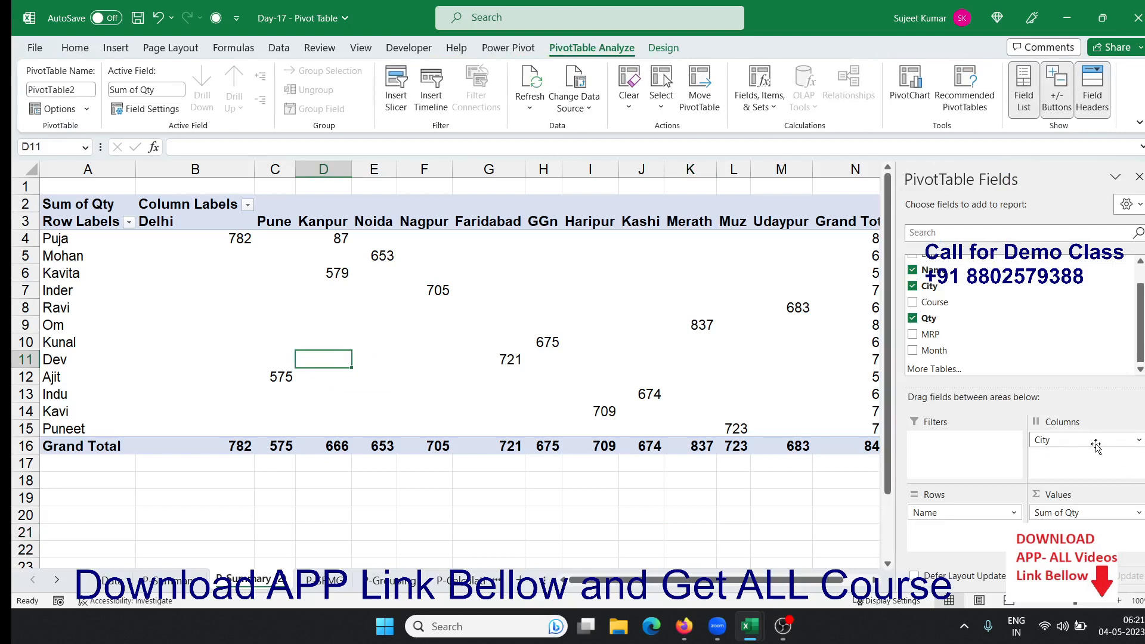
mouse_move(1049, 439)
left_mouse_down()
mouse_move(1080, 492)
mouse_move(972, 534)
mouse_move(1000, 495)
mouse_move(1086, 453)
mouse_move(1085, 463)
mouse_move(1069, 449)
left_mouse_up()
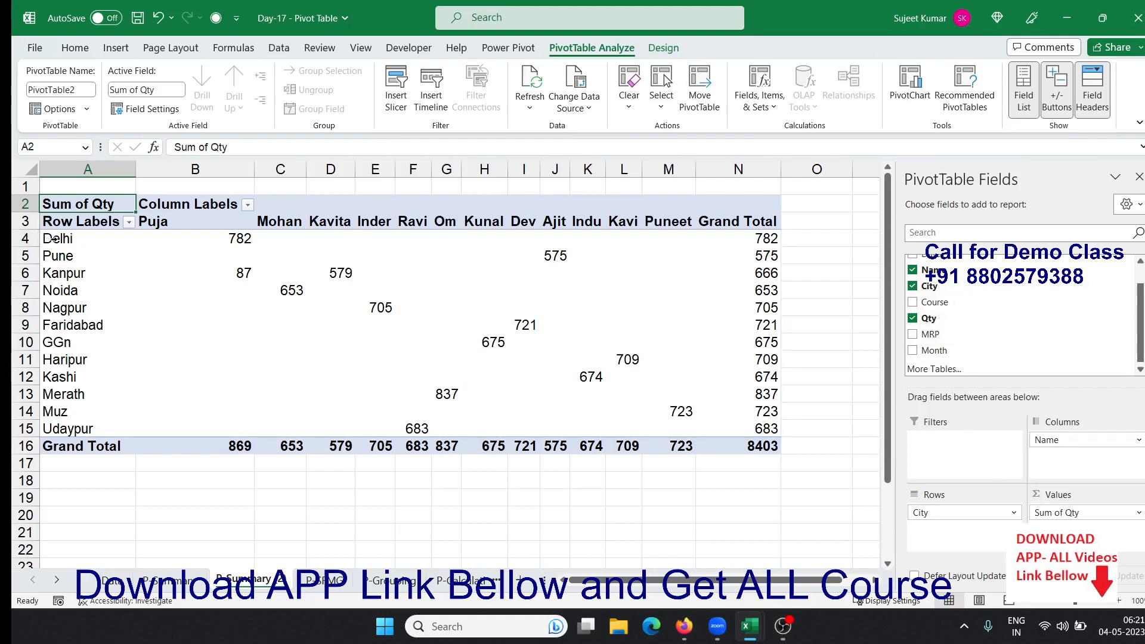
Step: Examine the city row labels, the name column headings and the blank cells along the Delhi row
left_click_drag(55, 239, 84, 410)
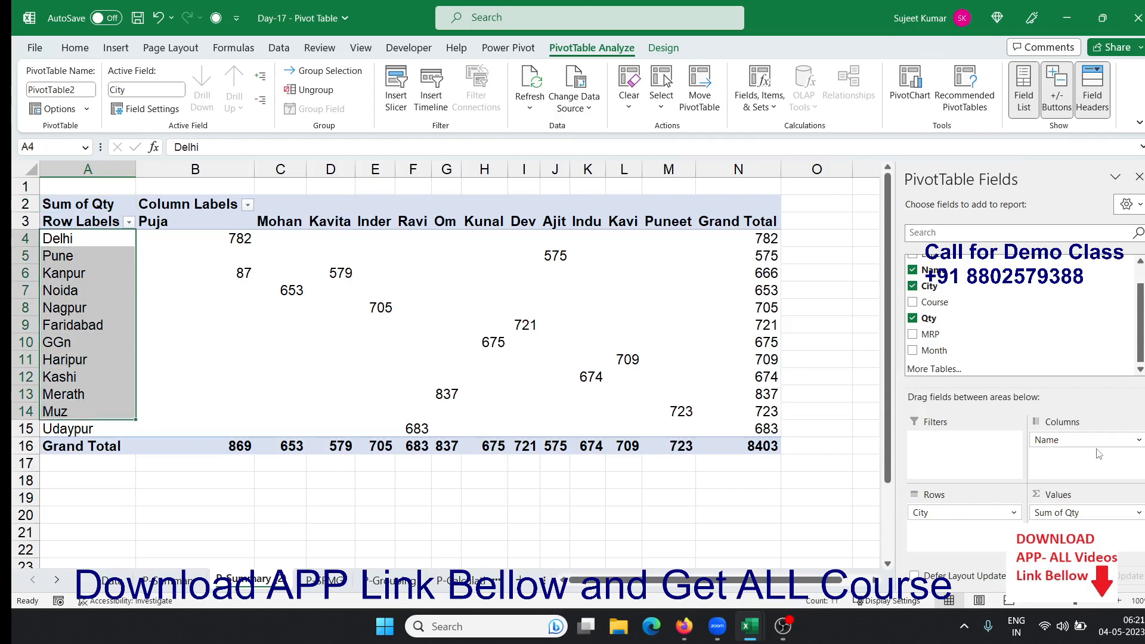
left_click_drag(197, 222, 663, 216)
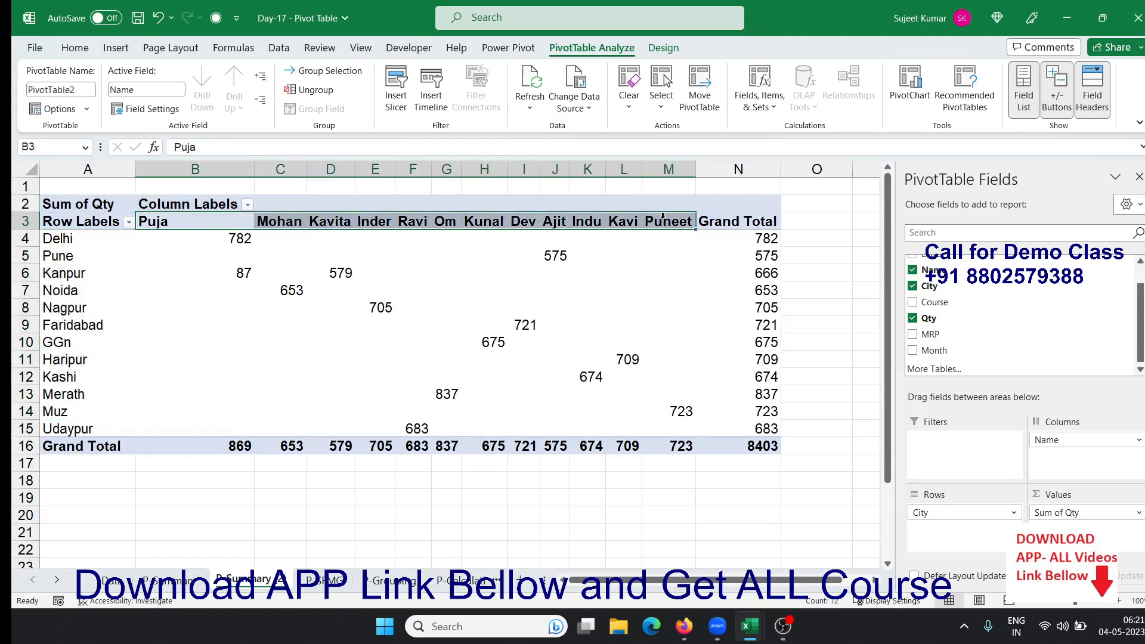
left_click_drag(463, 272, 444, 322)
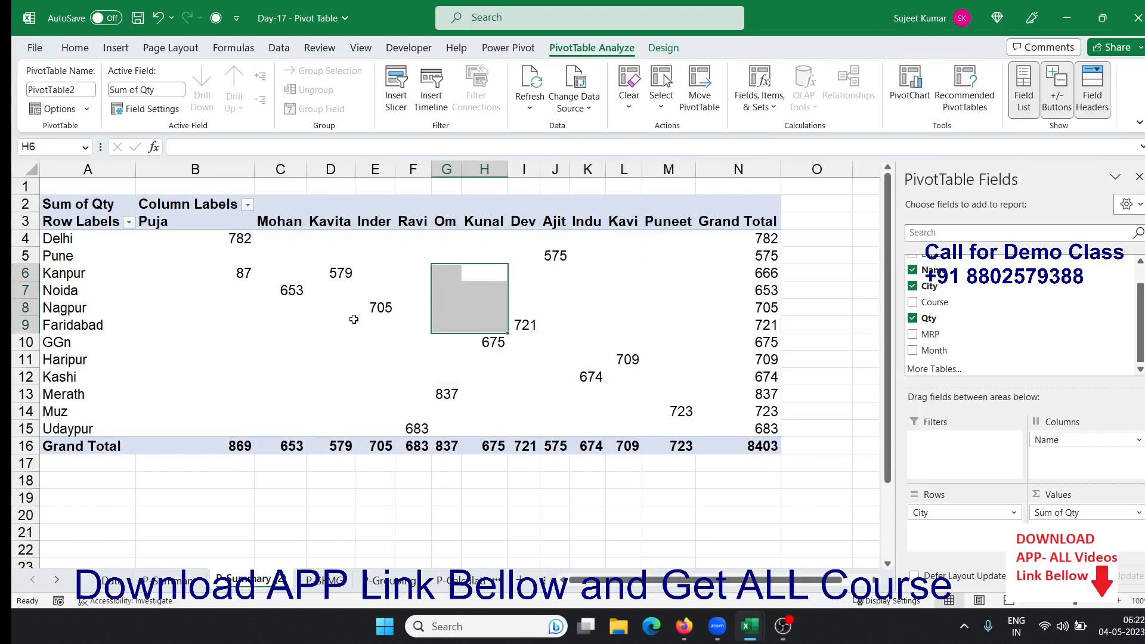
left_click(94, 245)
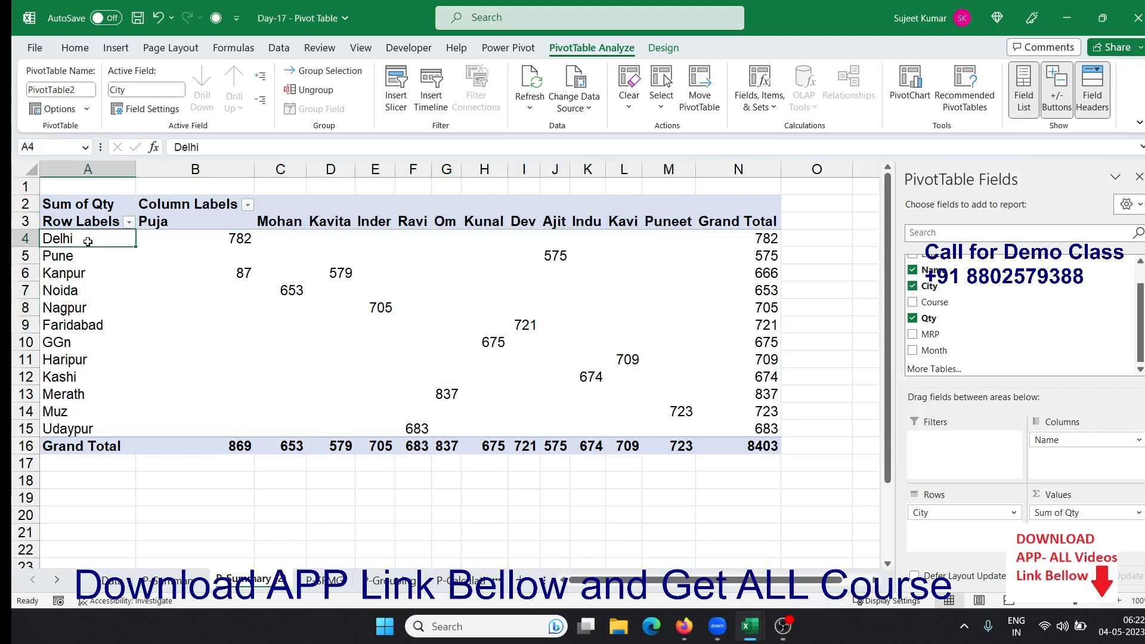
left_click(213, 242)
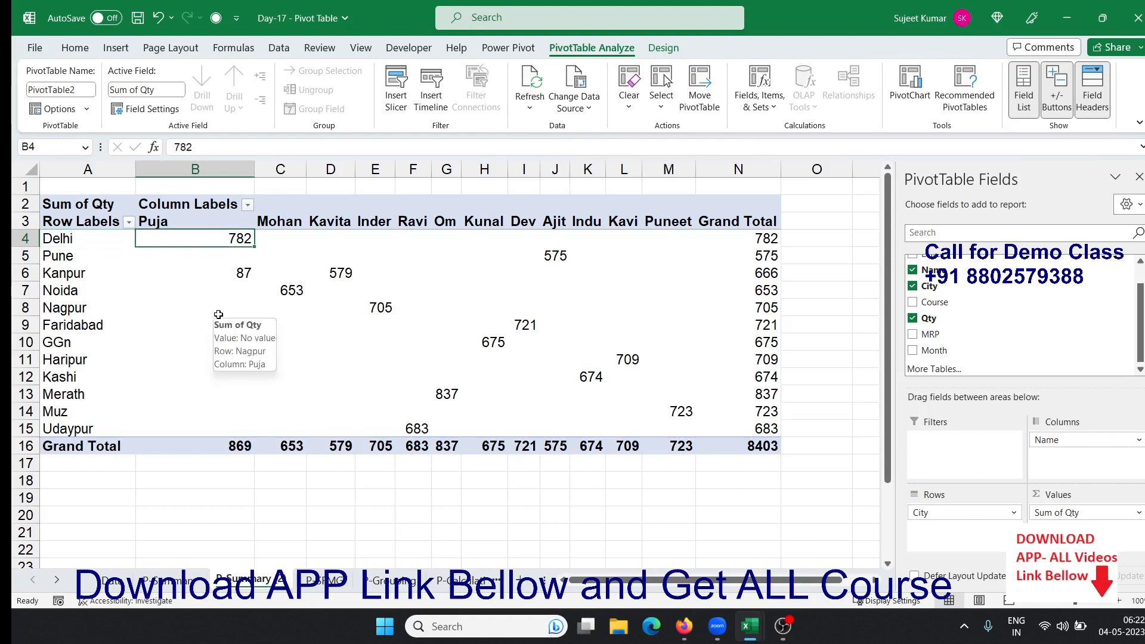
left_click_drag(279, 238, 682, 233)
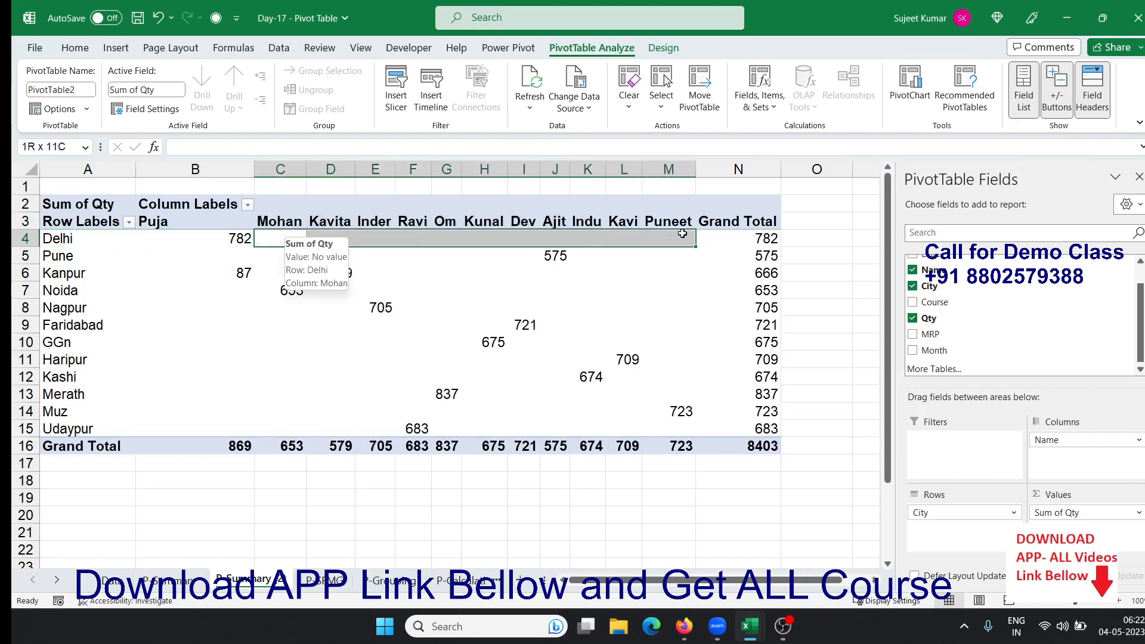
left_click(473, 289)
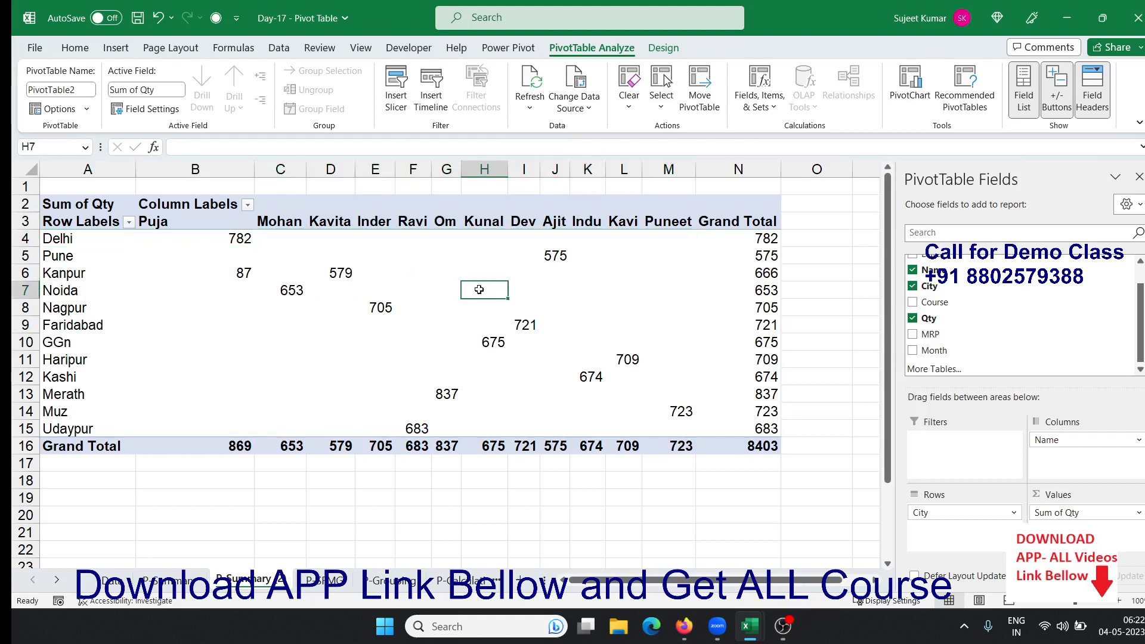
Step: Set the PivotTable options to show 0 for empty cells and check the filled value cells
right_click(479, 291)
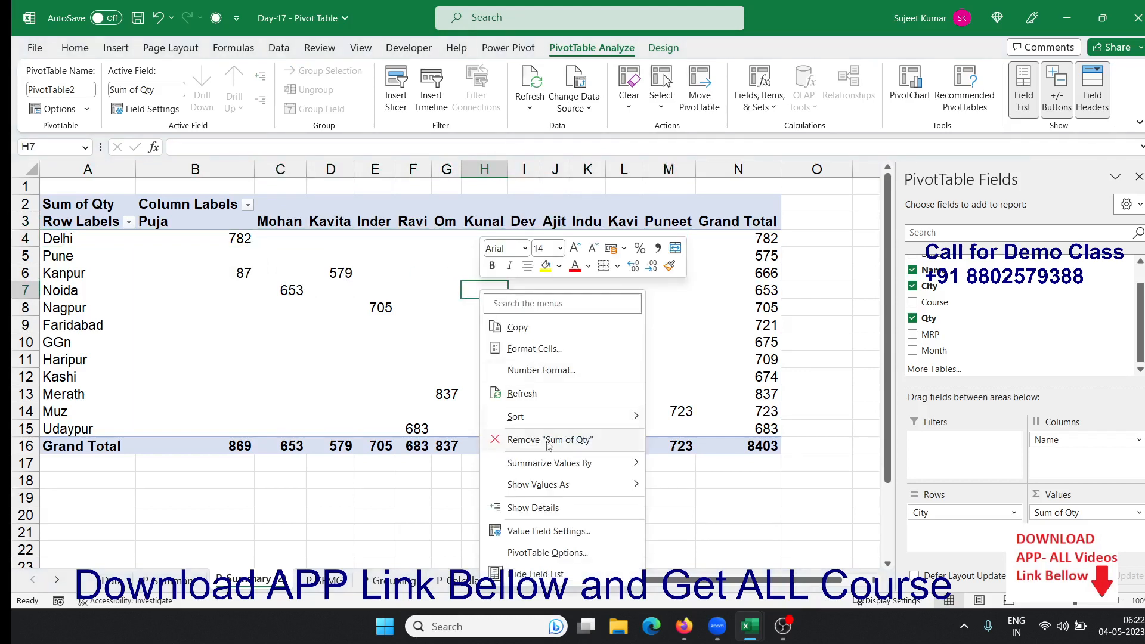
left_click(540, 553)
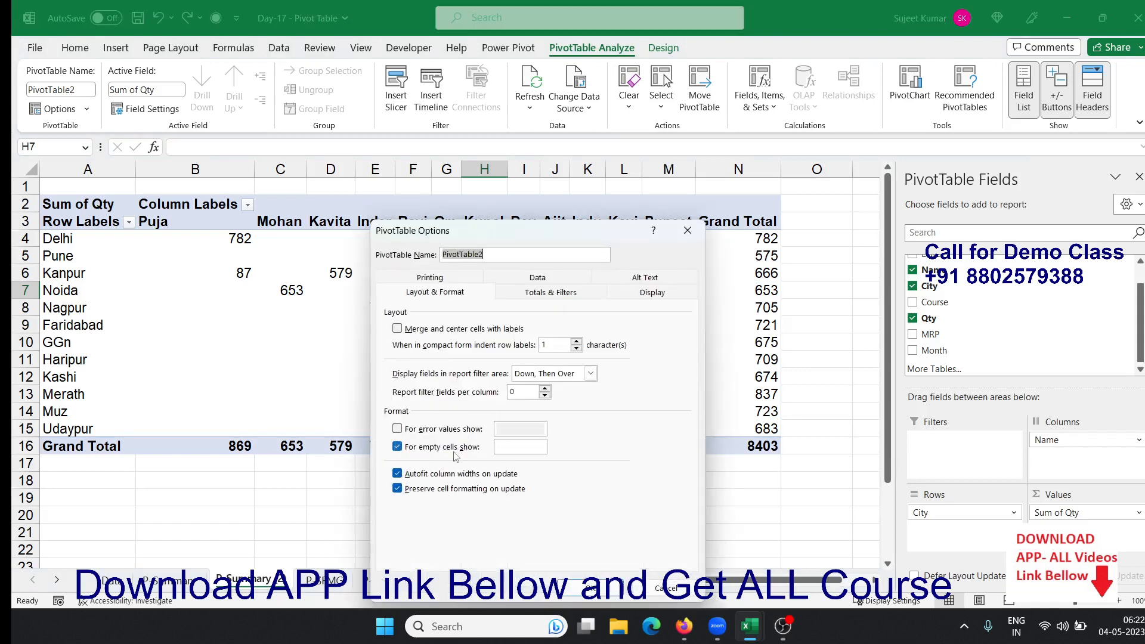
left_click(507, 449)
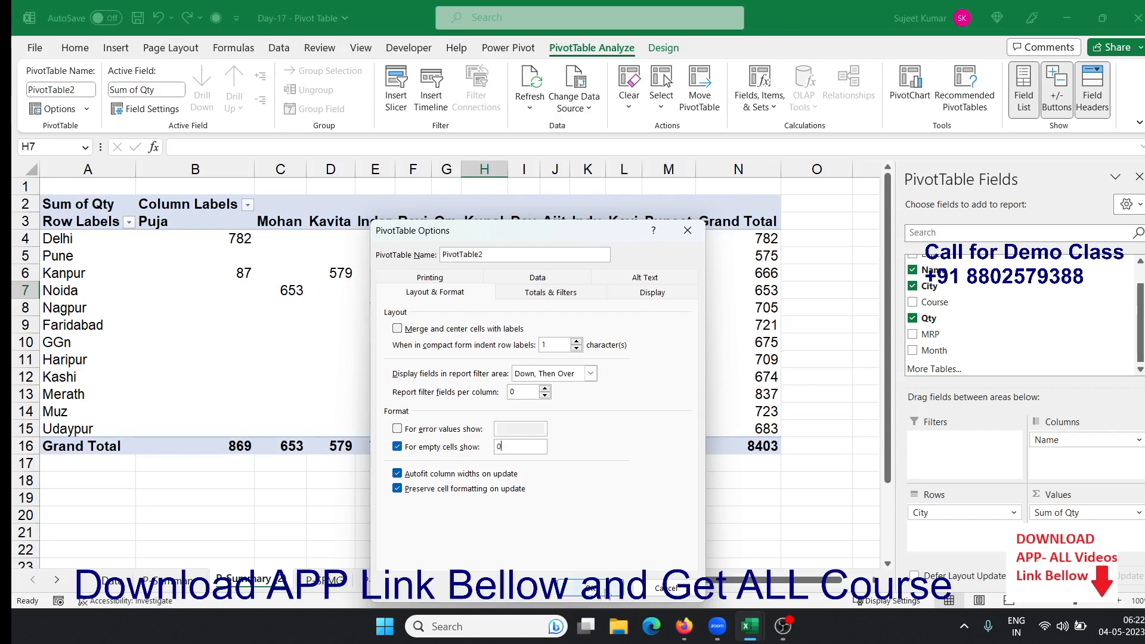
left_click(607, 592)
left_click_drag(723, 428, 558, 394)
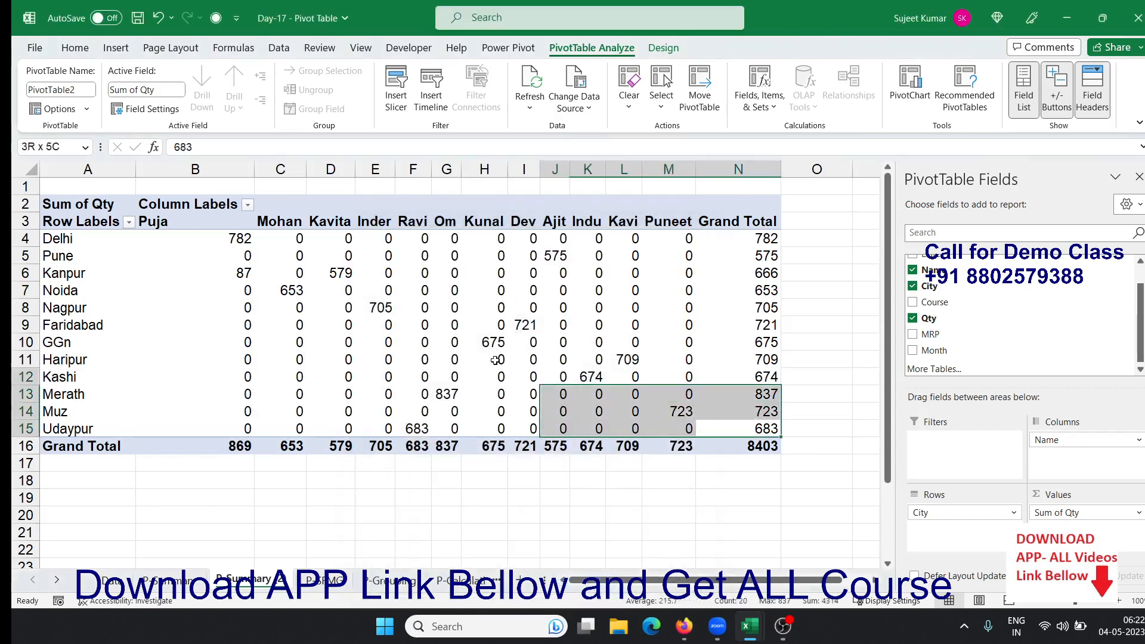
left_click_drag(496, 360, 339, 278)
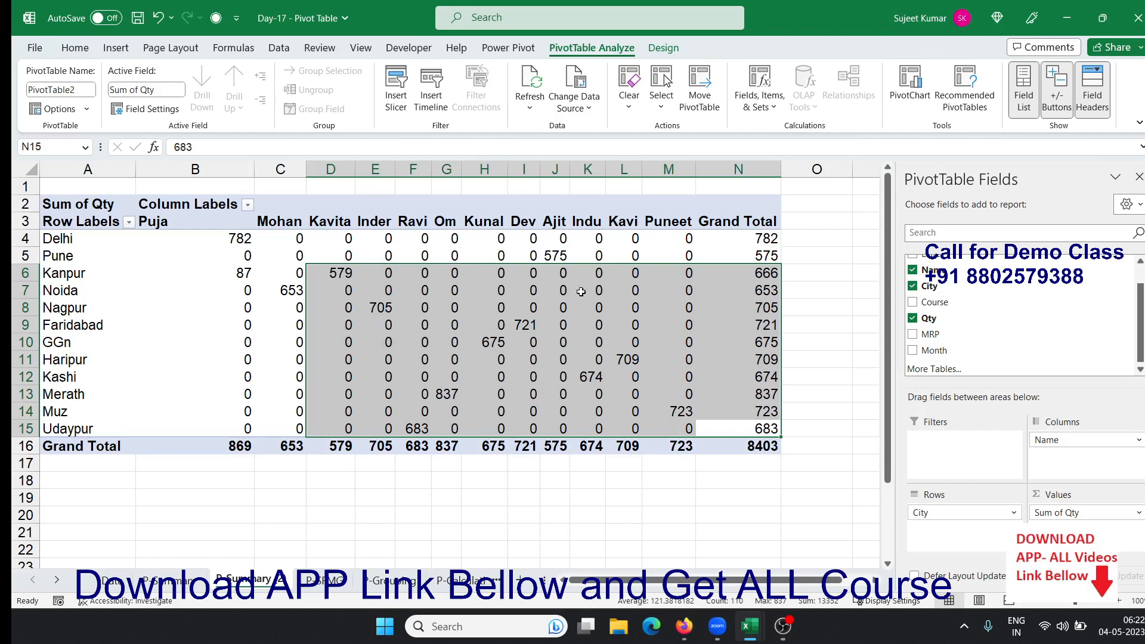
Step: Add Course as a second column field beneath Name in the PivotTable
left_click(206, 229)
left_click_drag(207, 228, 660, 224)
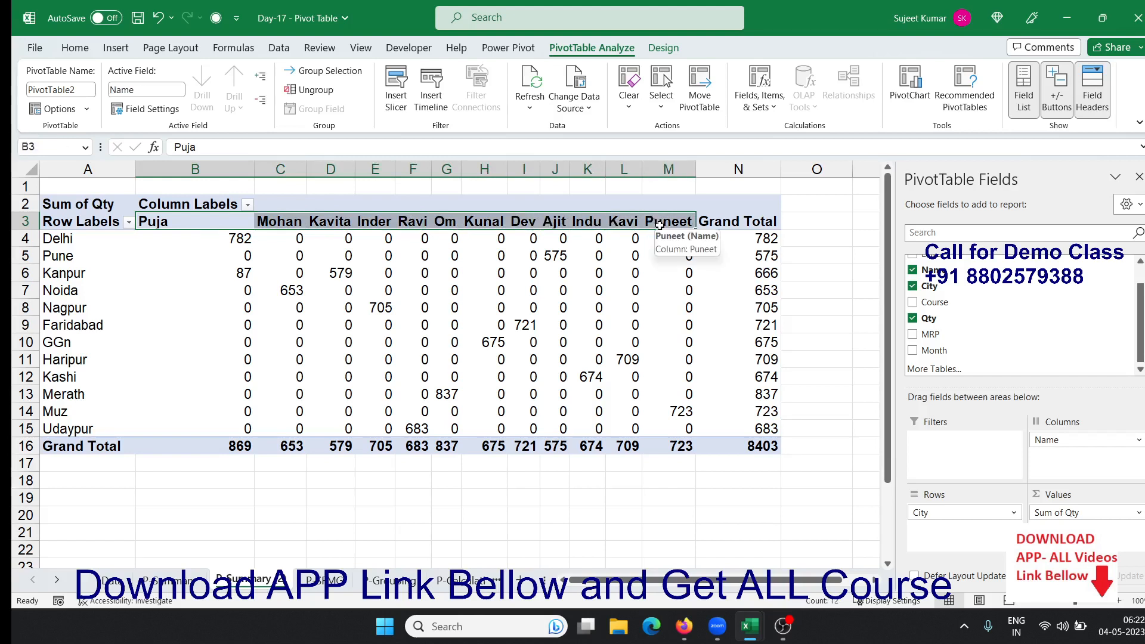
mouse_move(632, 347)
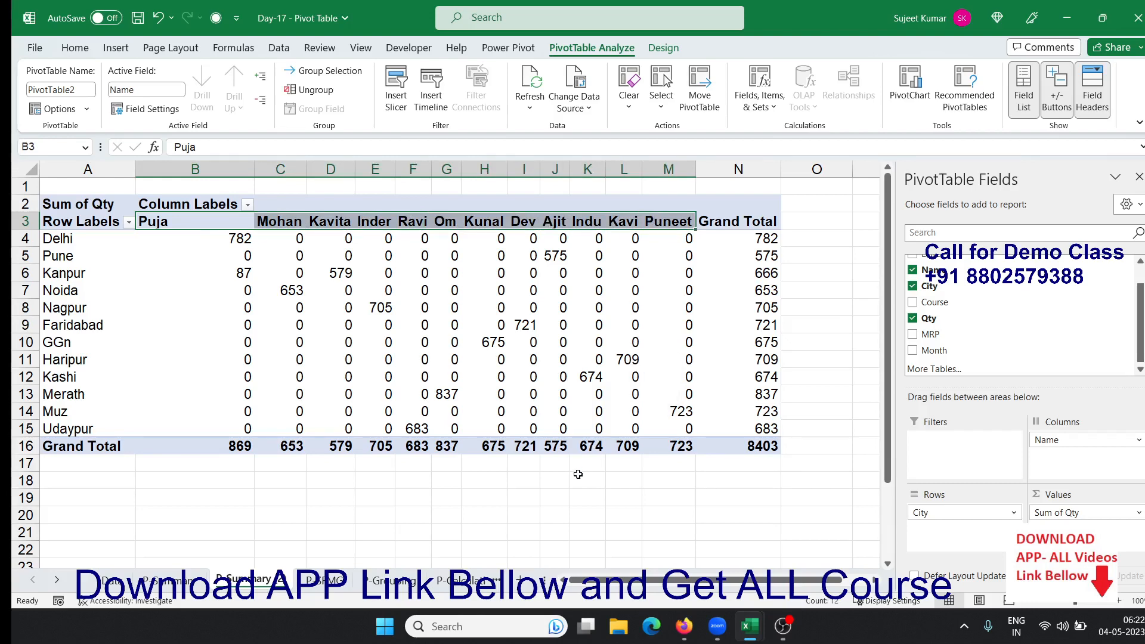
scroll(405, 373, "down", 5)
scroll(405, 374, "up", 5)
scroll(403, 373, "down", 3)
scroll(403, 373, "up", 3)
scroll(403, 369, "down", 6)
scroll(401, 352, "up", 6)
scroll(612, 585, "right", 1)
scroll(612, 586, "left", 1)
left_click_drag(939, 301, 1084, 458)
left_click(445, 310)
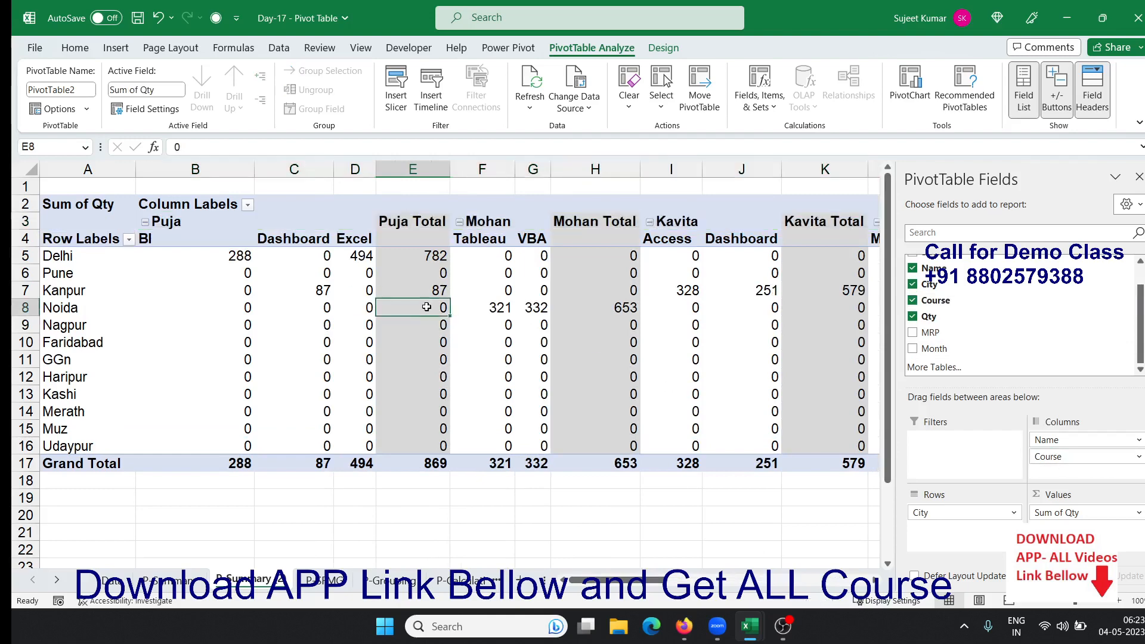
Step: Examine the Course breakdown and subtotals under each name across the full width of the PivotTable
key("Right")
key("Right")
key("Right")
key("Right")
key("Right")
key("Right")
key("Right")
key("Right")
key("Right")
key("Right")
key("Right")
key("Right")
key("Right")
key("Right")
key("Right")
key("Right")
key("Right")
key("Right")
key("Right")
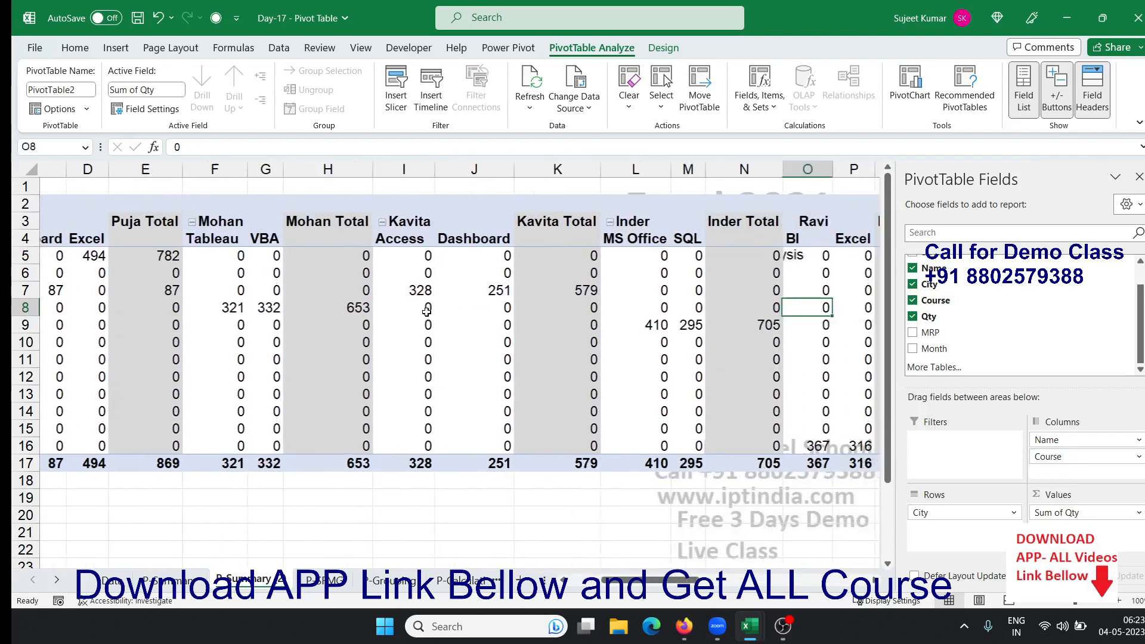
key("Right")
key("Right")
key("Right")
key("Right")
key("Right")
key("Right")
key("Right")
key("Right")
key("Right")
key("Right")
key("Right")
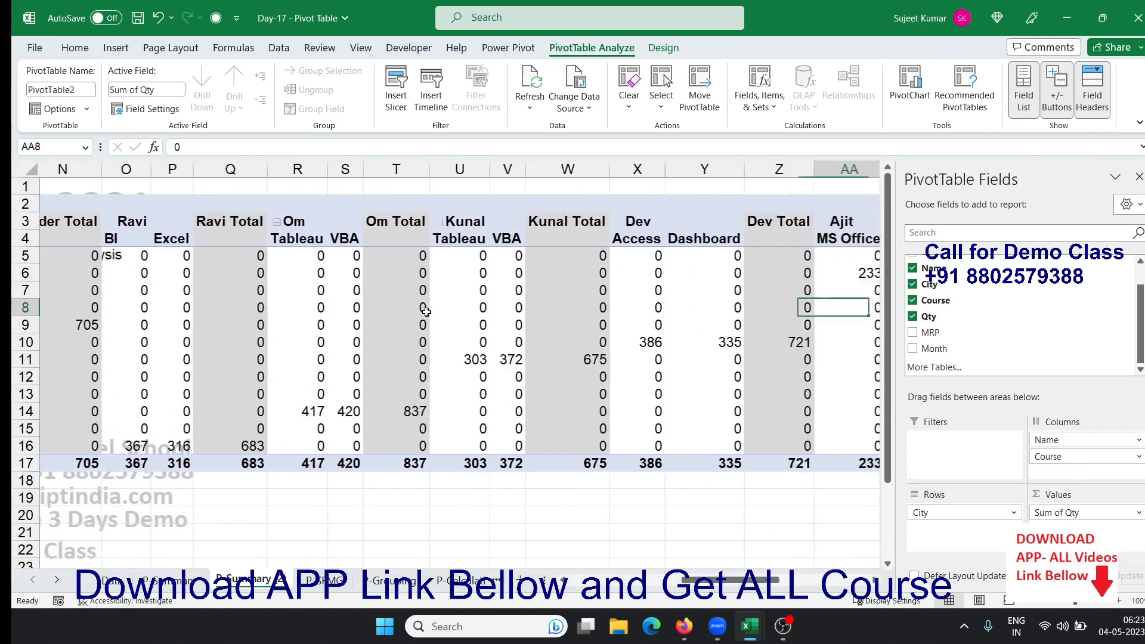
key("Right")
key("Right")
key("Right")
key("Right")
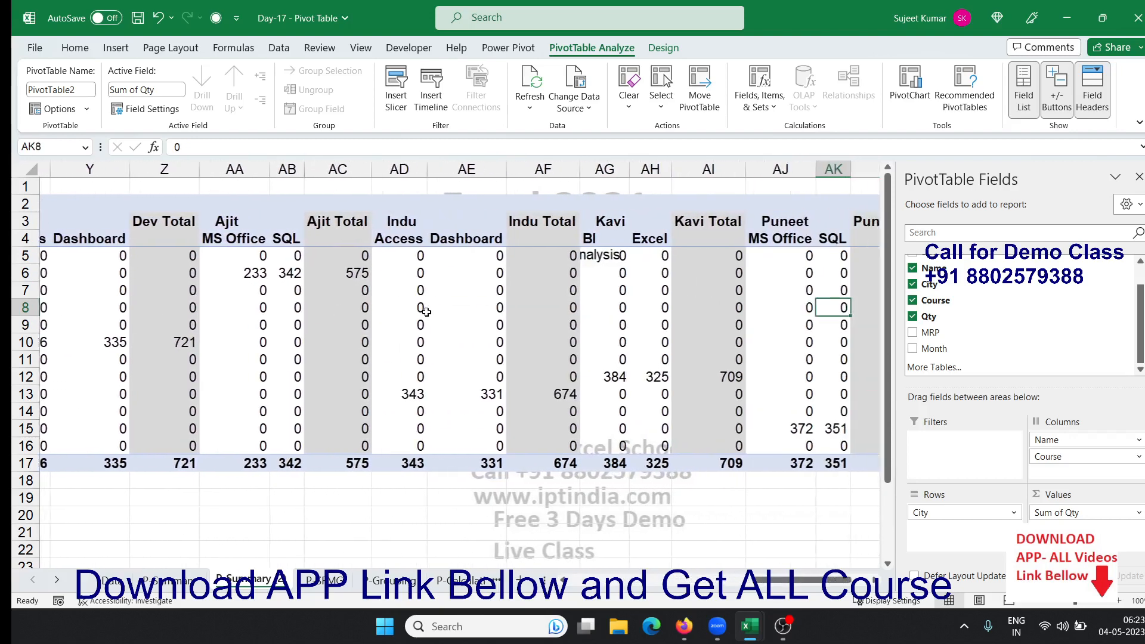
Step: Move Name and Course from the column fields to the row fields, nesting the rows as Course, City, Name
key("Home")
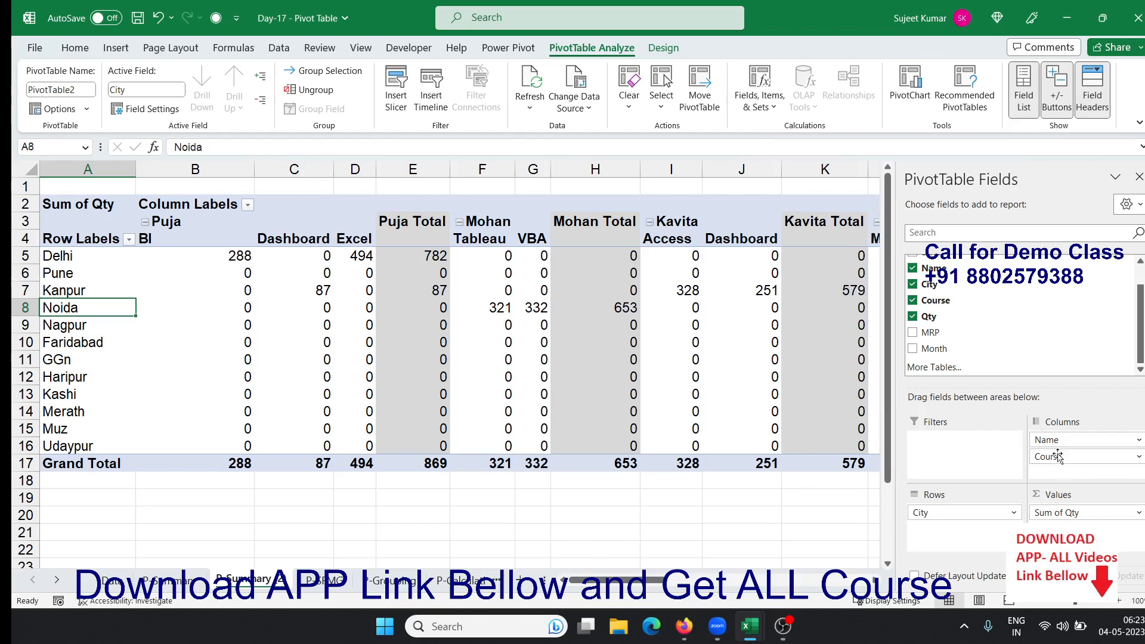
left_click_drag(1048, 440, 993, 530)
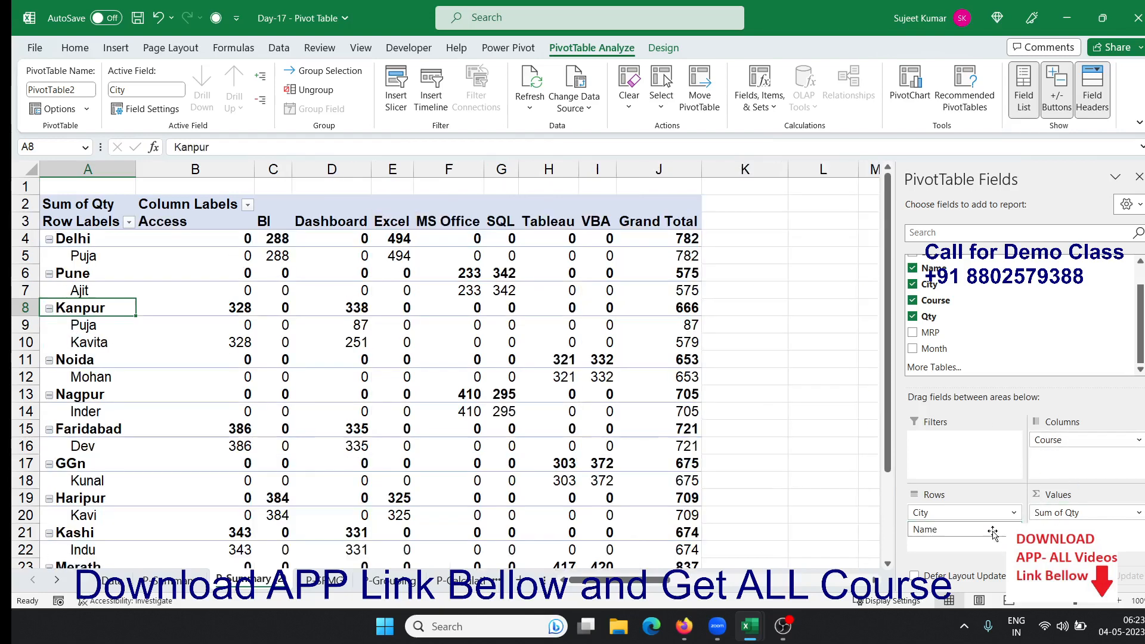
left_click_drag(1066, 444, 978, 516)
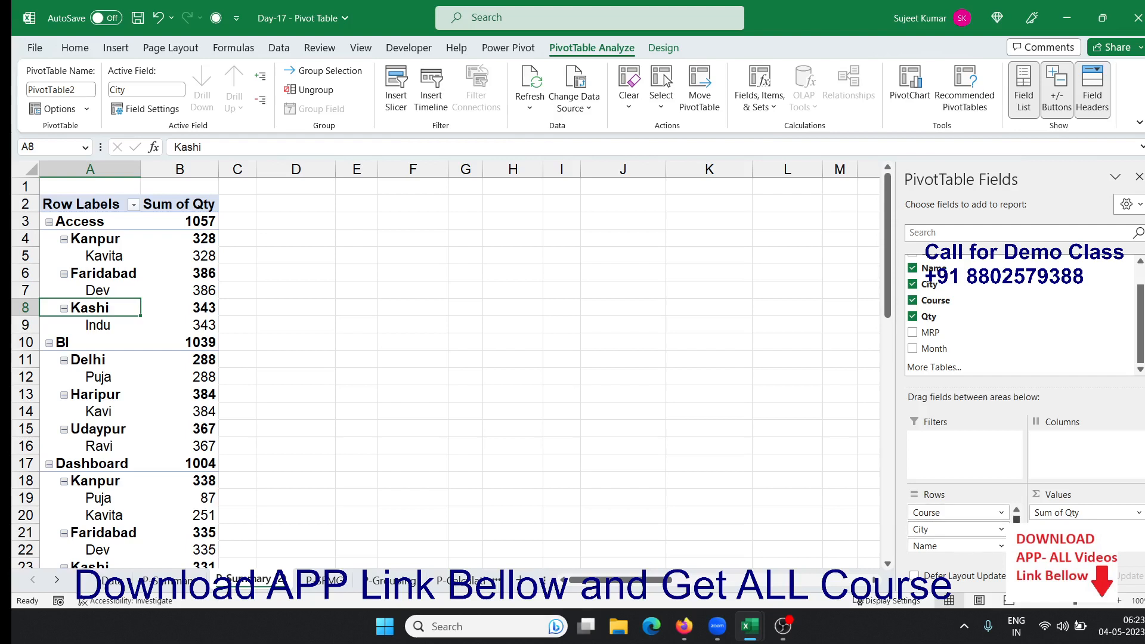
Step: Add MRP as a second value field beneath Sum of Qty and summarize it by Average
left_click_drag(965, 335, 1069, 528)
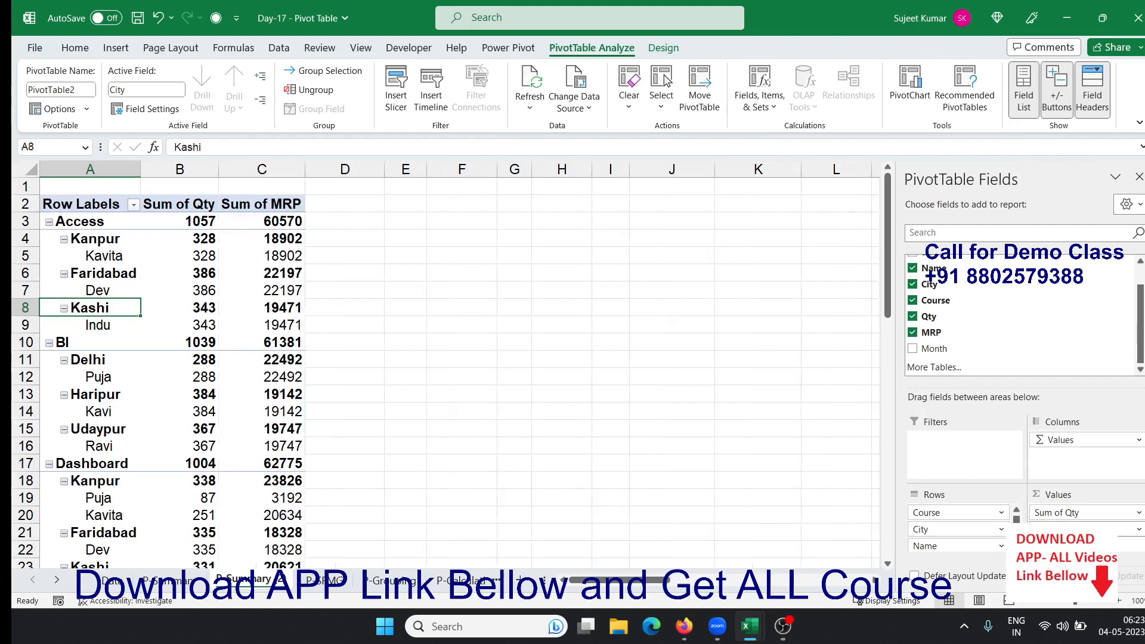
left_click(1067, 529)
left_click(1080, 512)
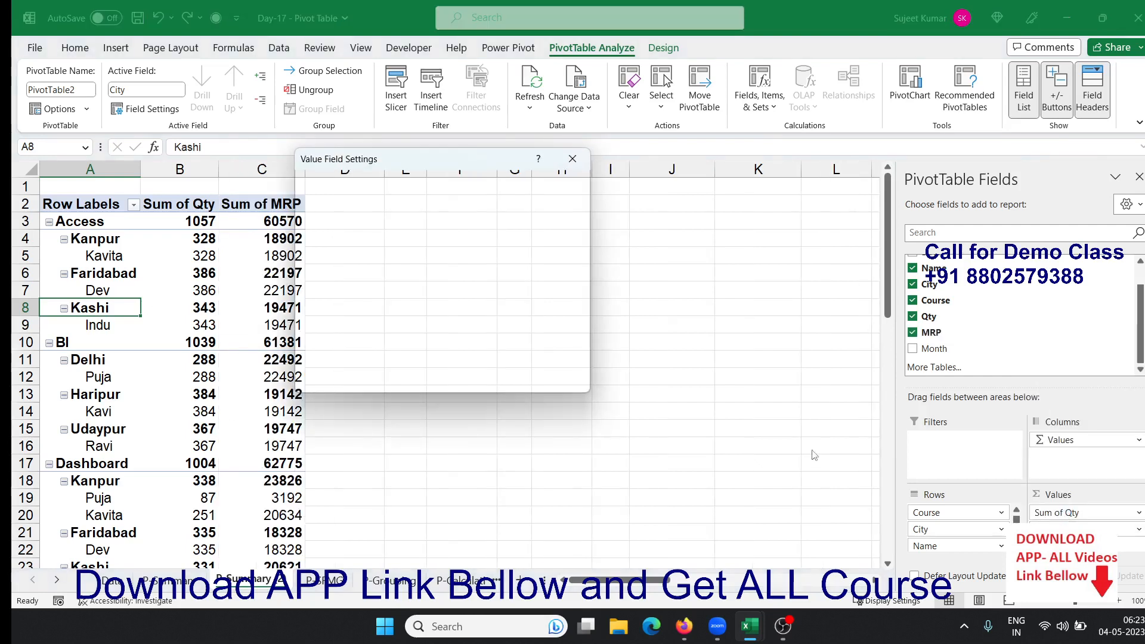
left_click(322, 306)
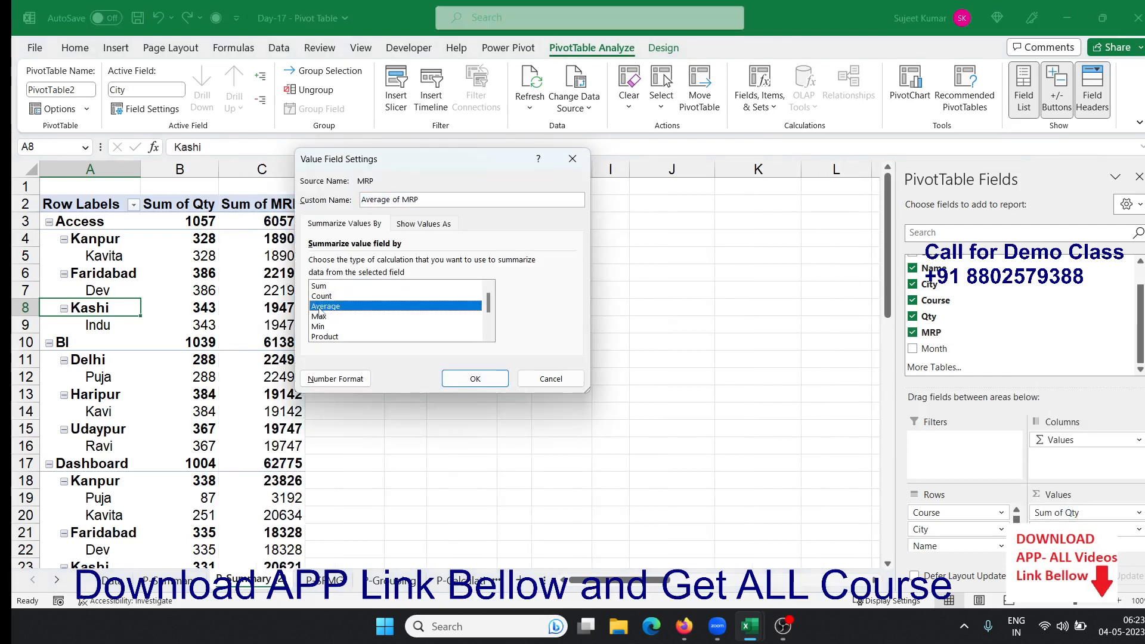
left_click(485, 379)
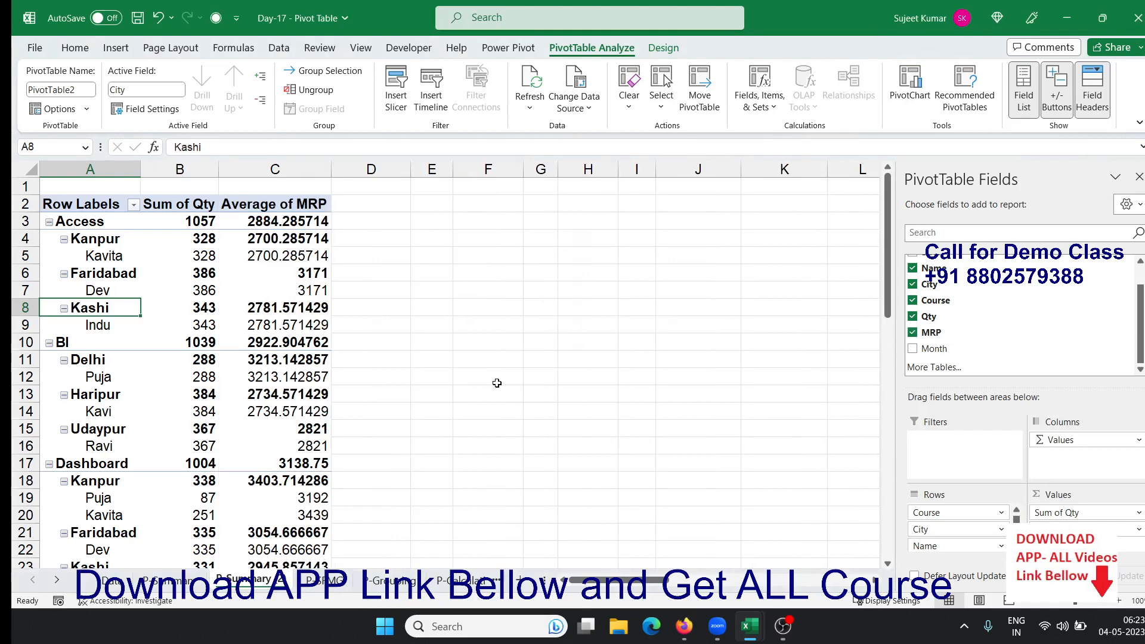
Step: Format all Average of MRP values, from the Access row down to the Grand Total, with no decimal places
left_click(303, 169)
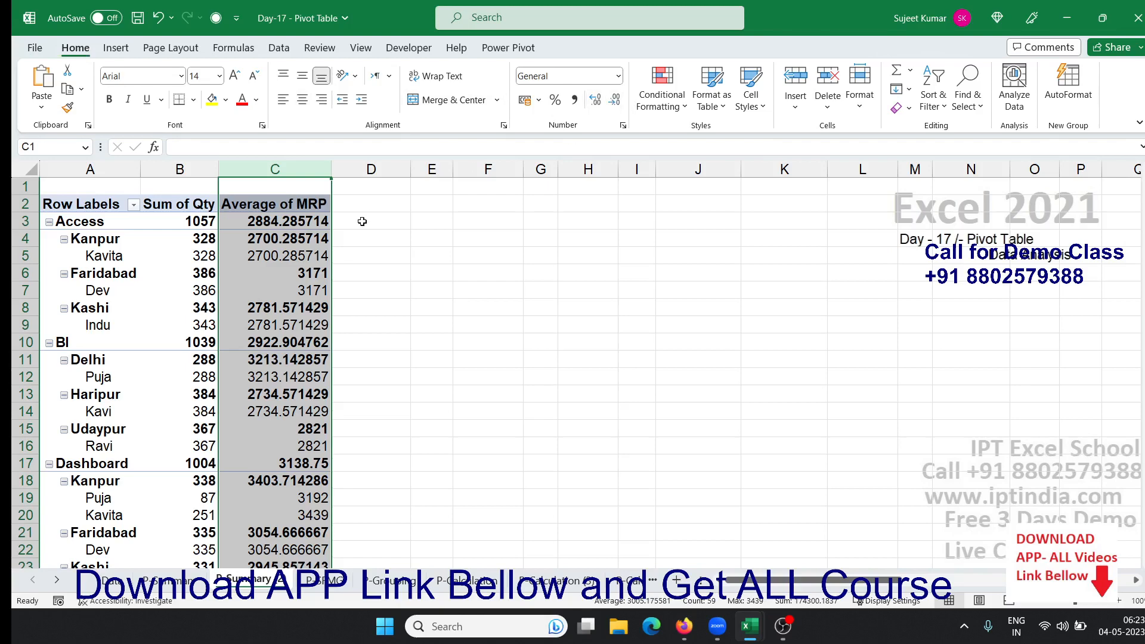
left_click(322, 236)
left_click(288, 170)
left_click(301, 238)
left_click(306, 225)
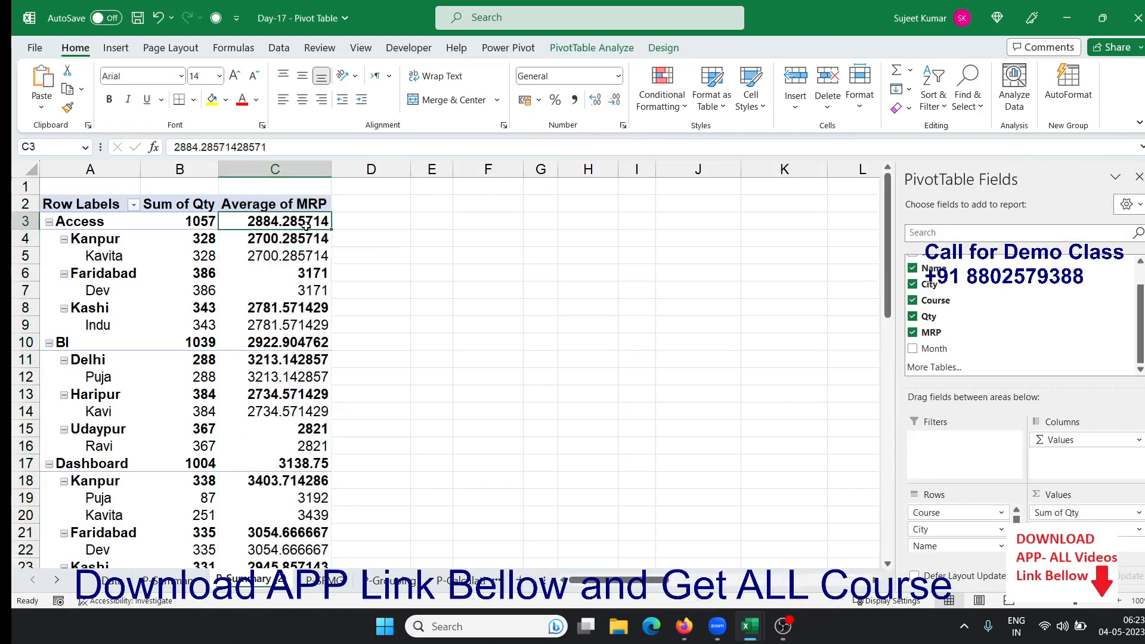
key("ctrl+shift+Down")
key("shift+Down")
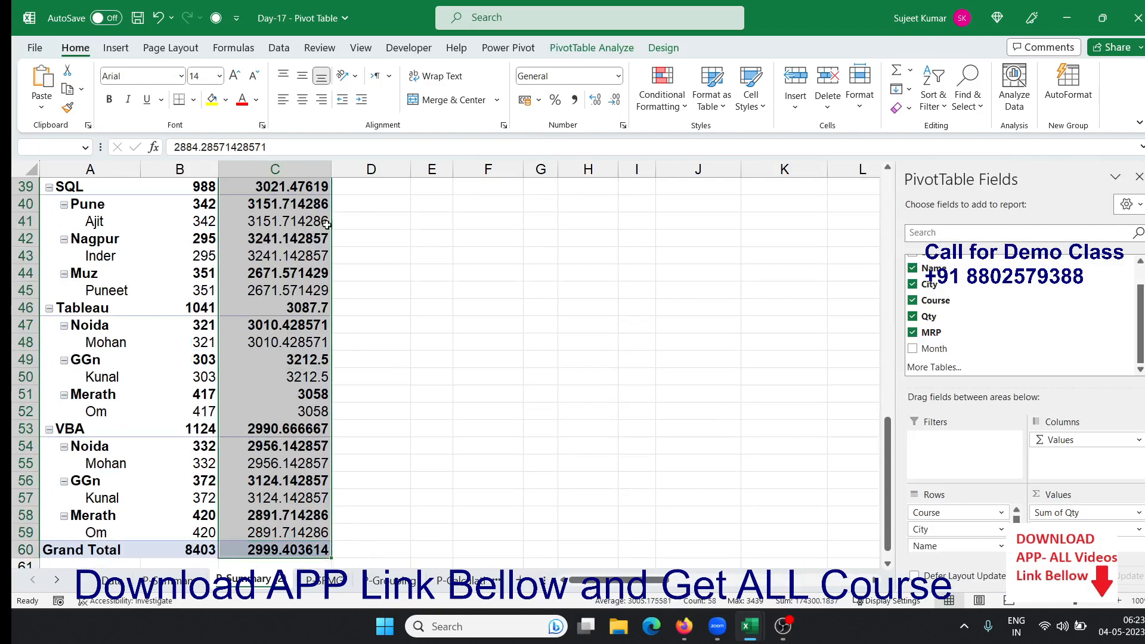
left_click(618, 105)
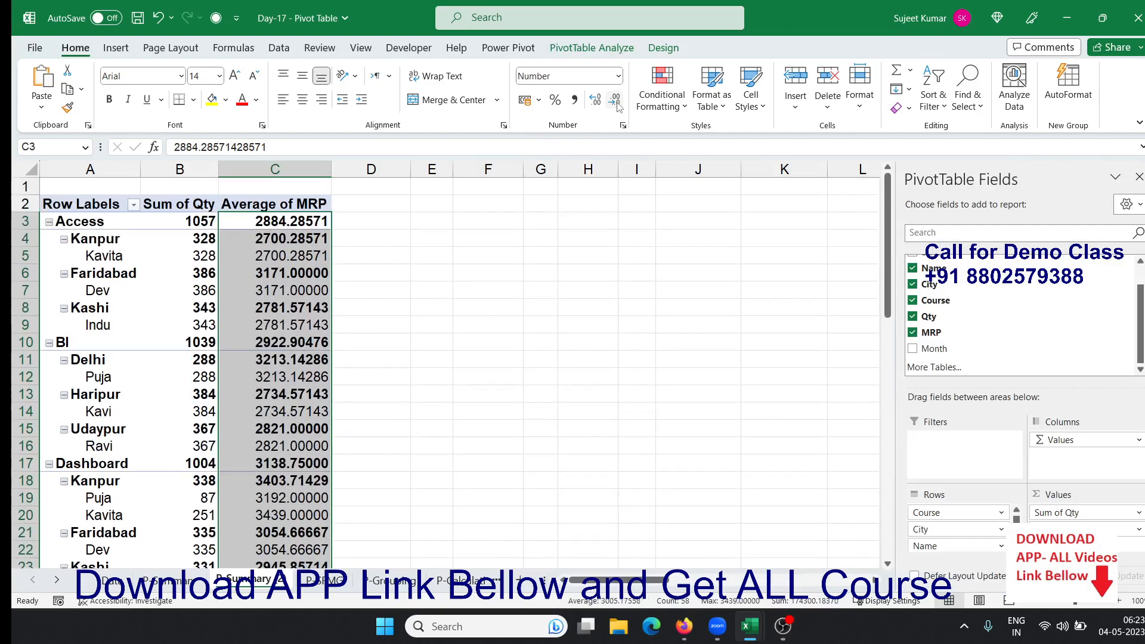
left_click(617, 105)
left_click(617, 105)
left_click(617, 105)
left_click(618, 105)
left_click(617, 105)
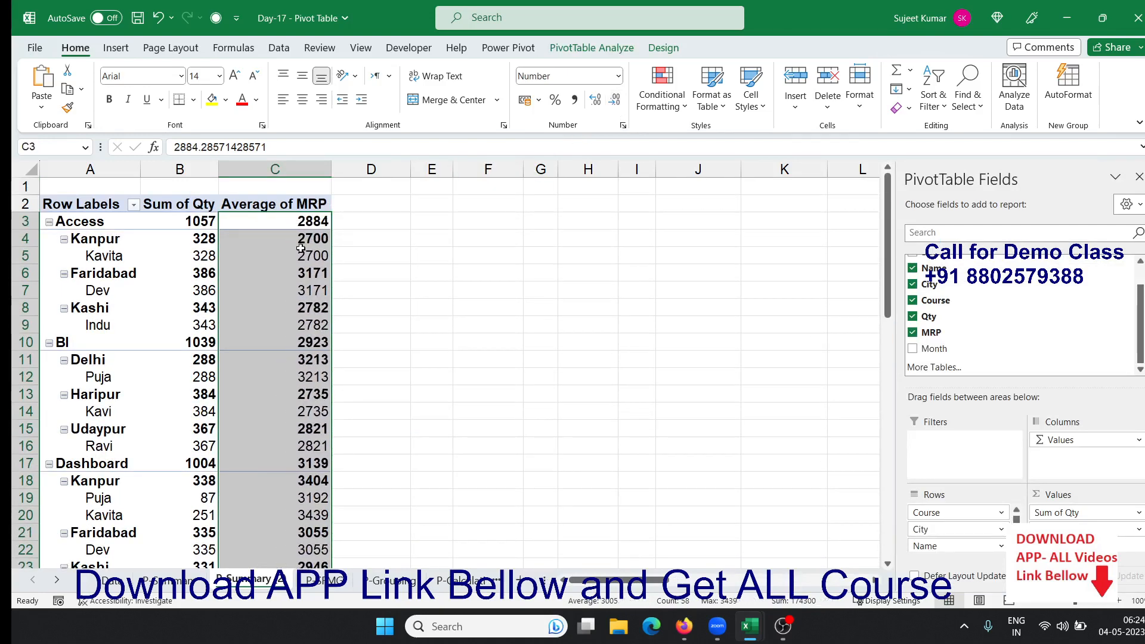
left_click(281, 257)
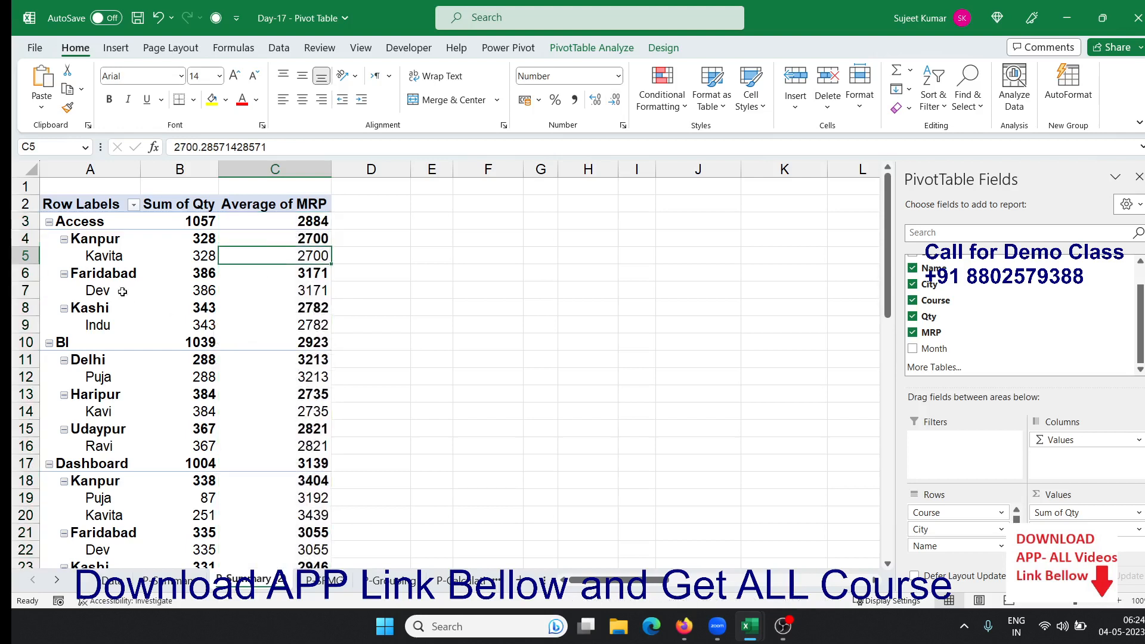
Step: Collapse and re-expand the Access group, and collapse the entire Course field to show only course rows
left_click(49, 222)
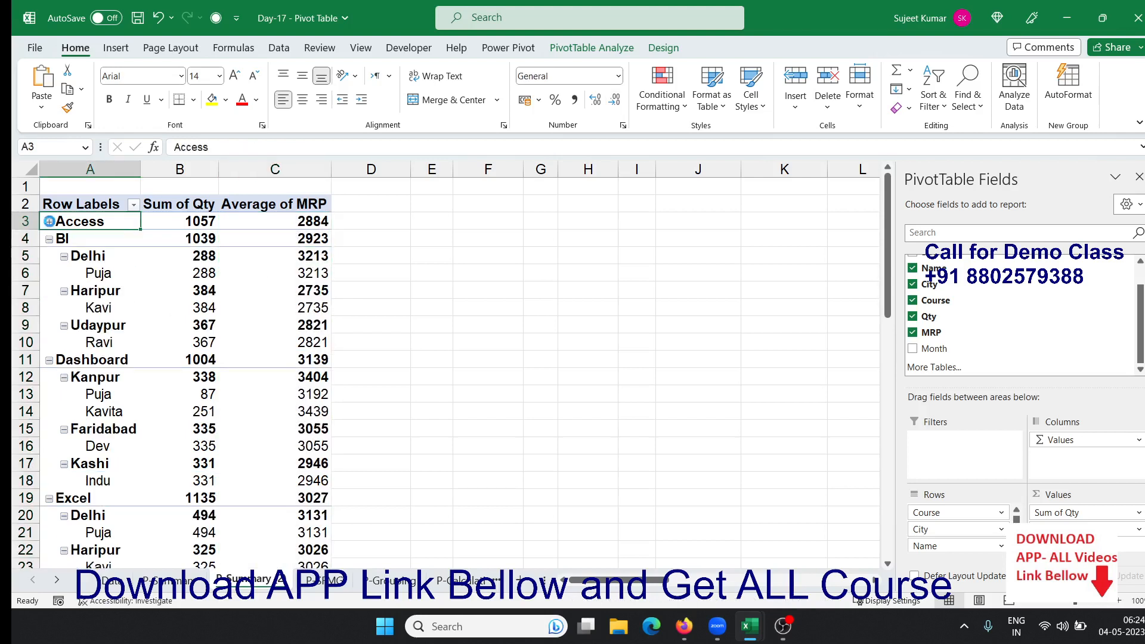
left_click(50, 222)
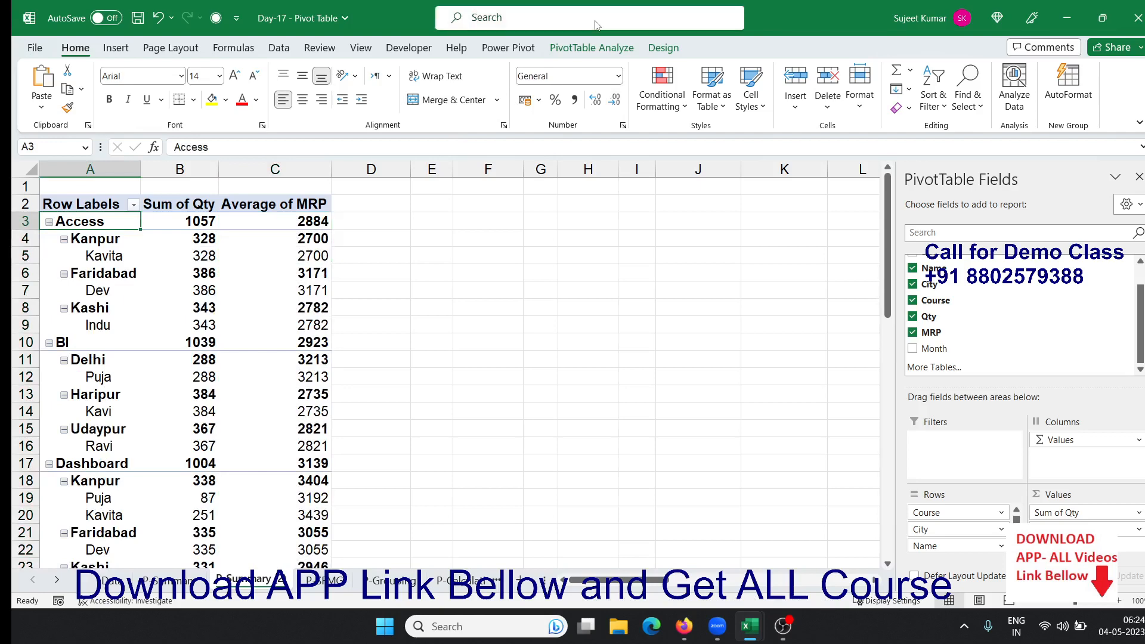
left_click(587, 47)
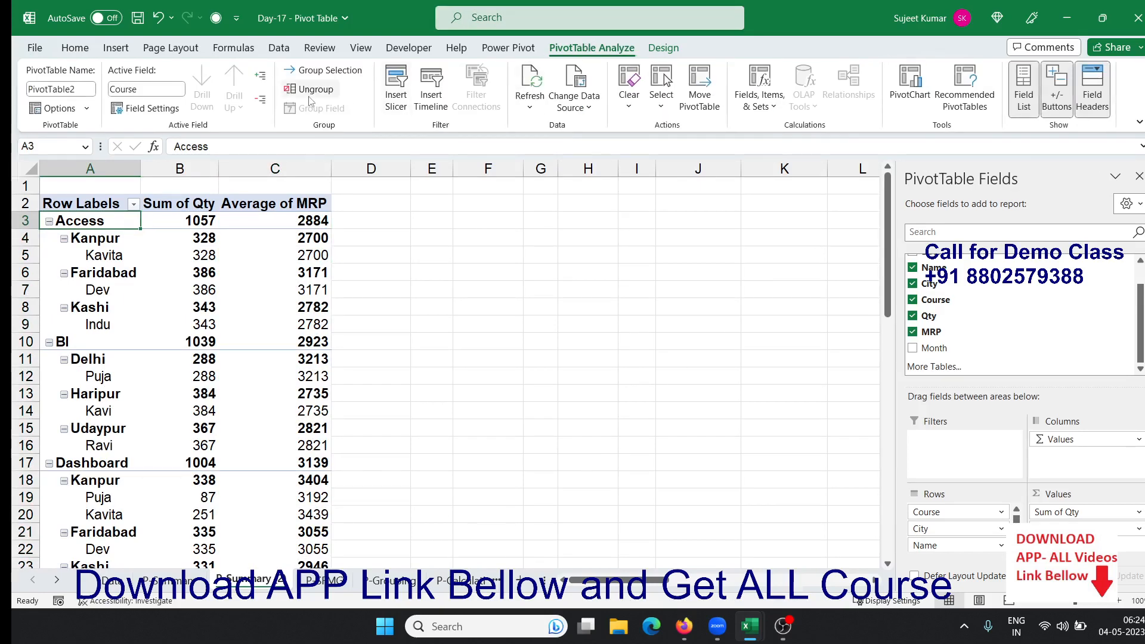
left_click(260, 105)
left_click(260, 76)
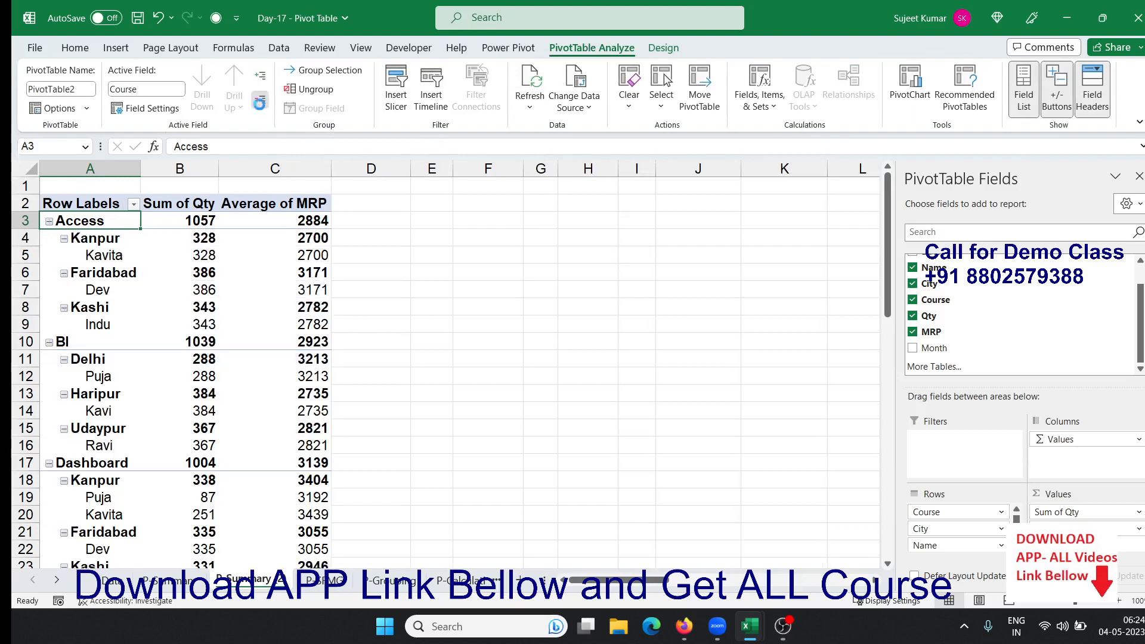
left_click(261, 104)
left_click(260, 76)
left_click(261, 105)
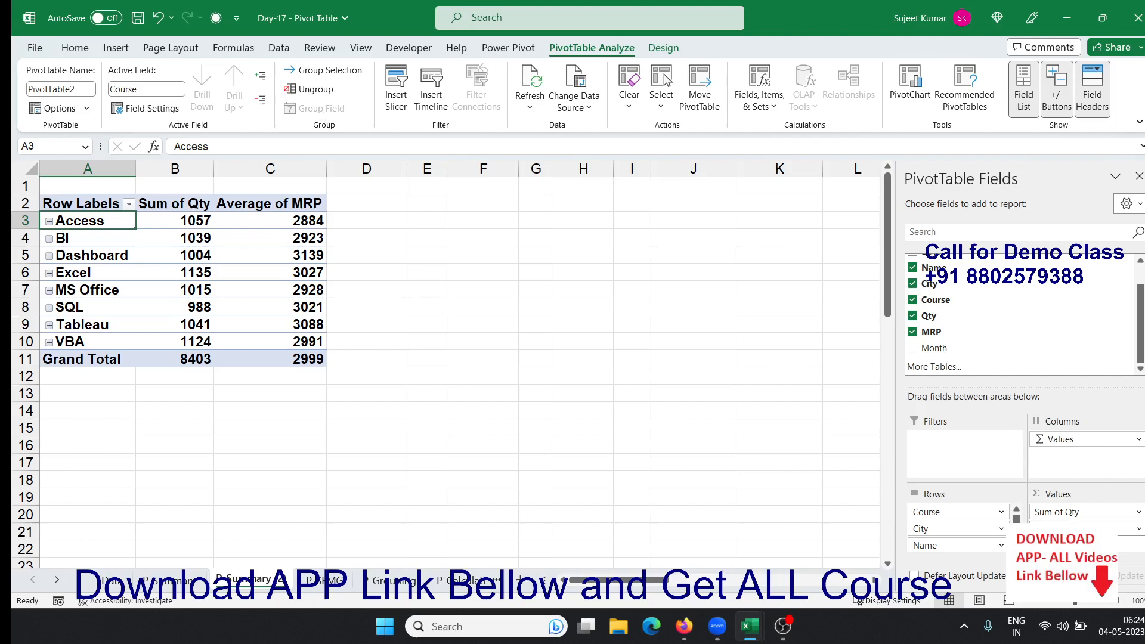
Step: Check the collapsed course summary and expand only the BI course to its city and name details
scroll(999, 524, "down", 1)
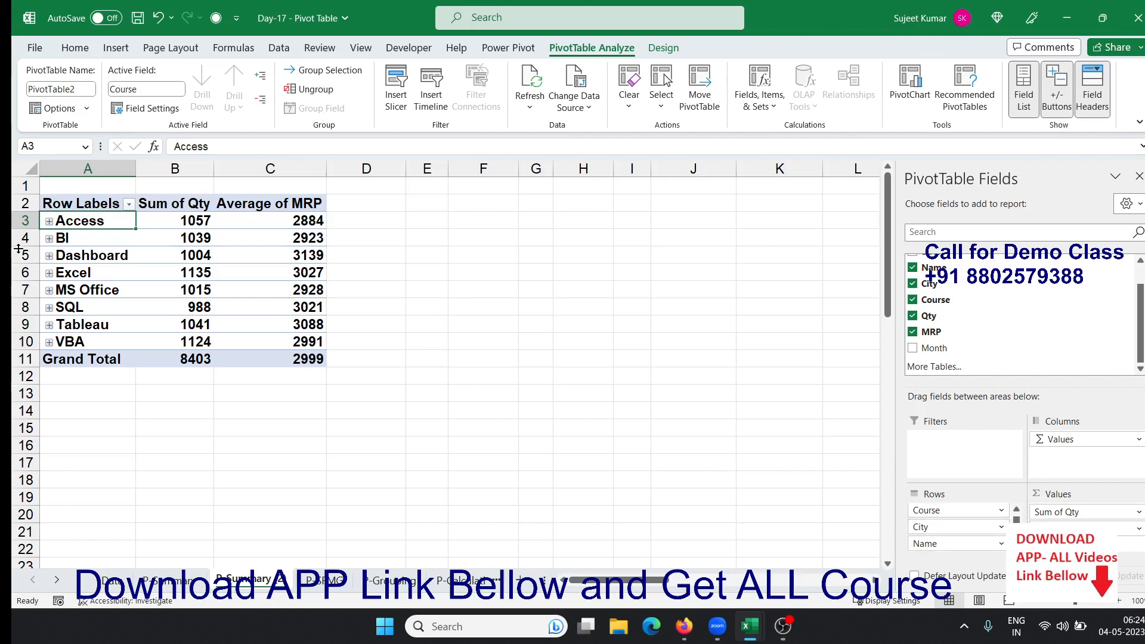
left_click(44, 273)
left_click(99, 239)
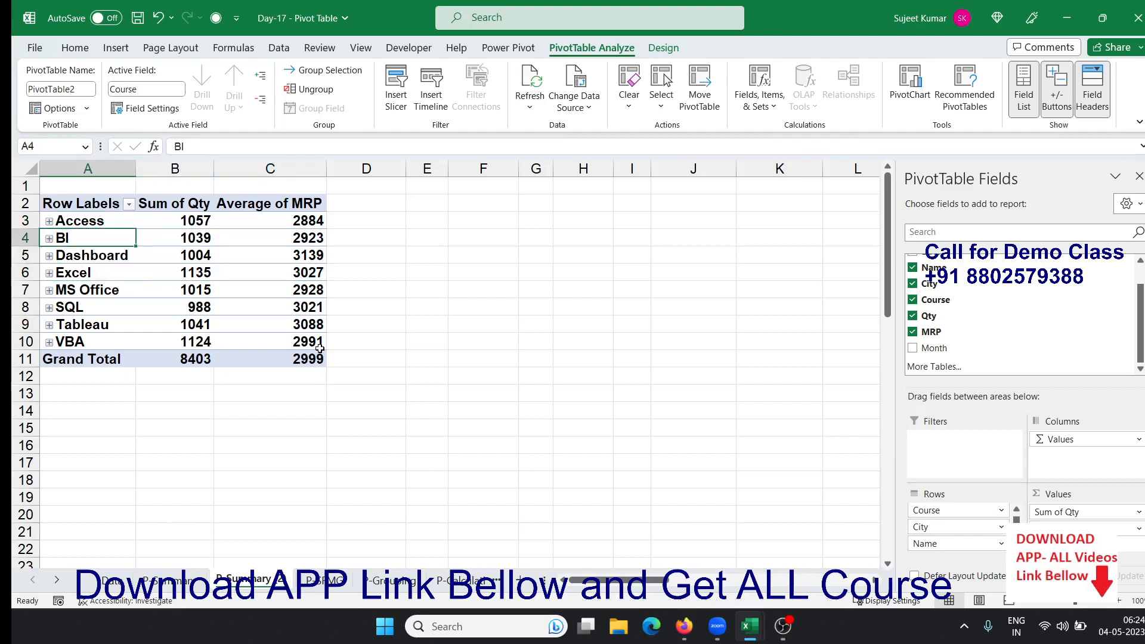
left_click_drag(316, 358, 97, 214)
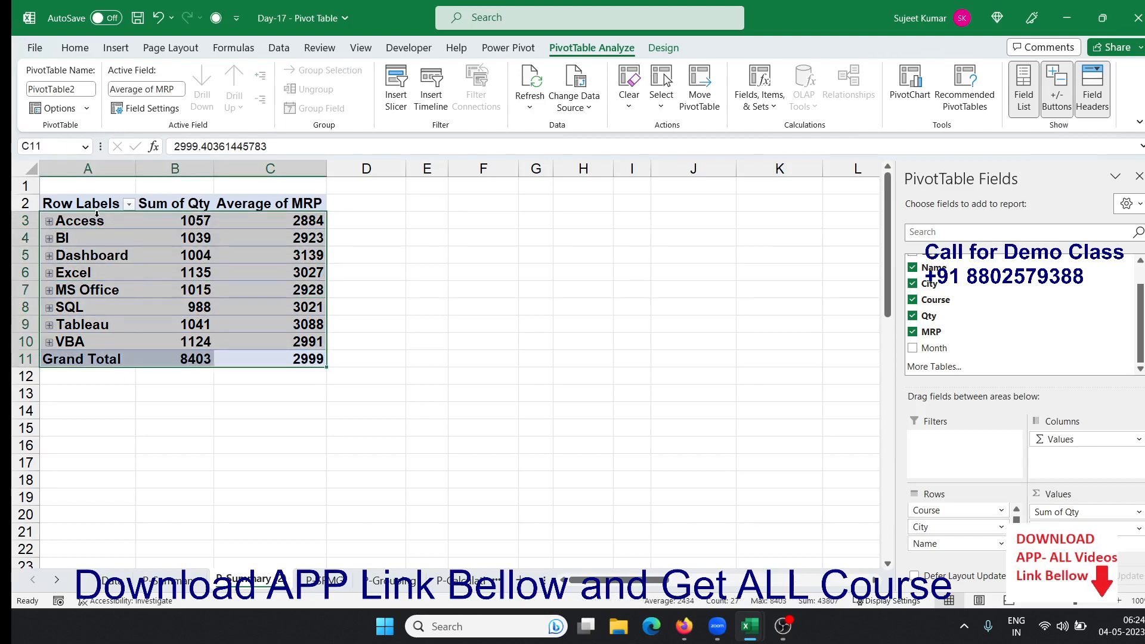
left_click(111, 245)
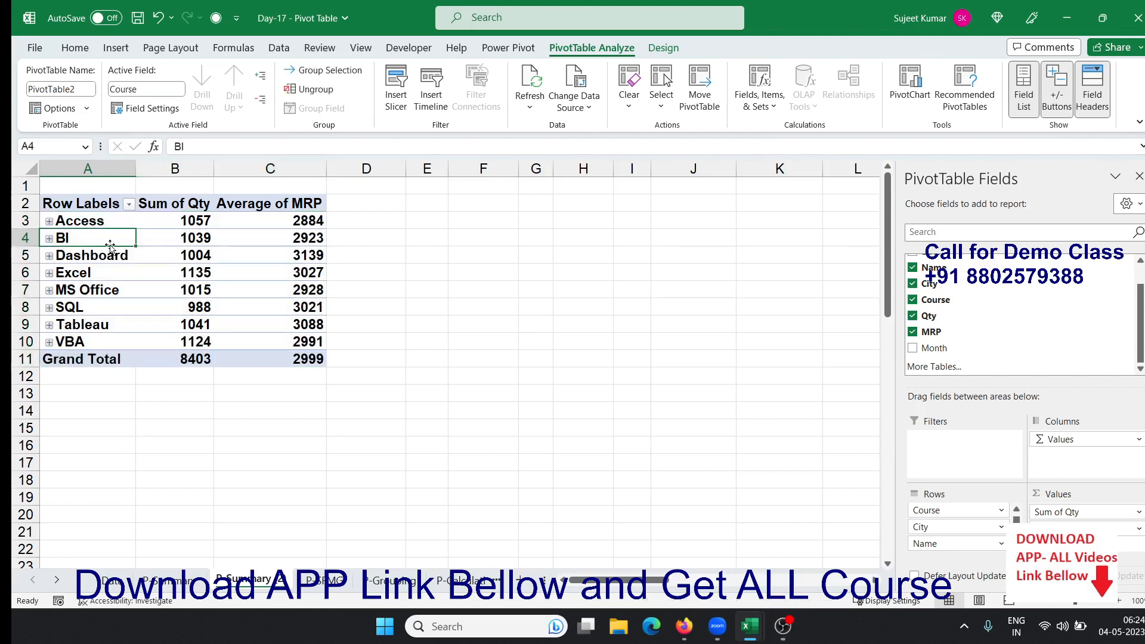
left_click(48, 239)
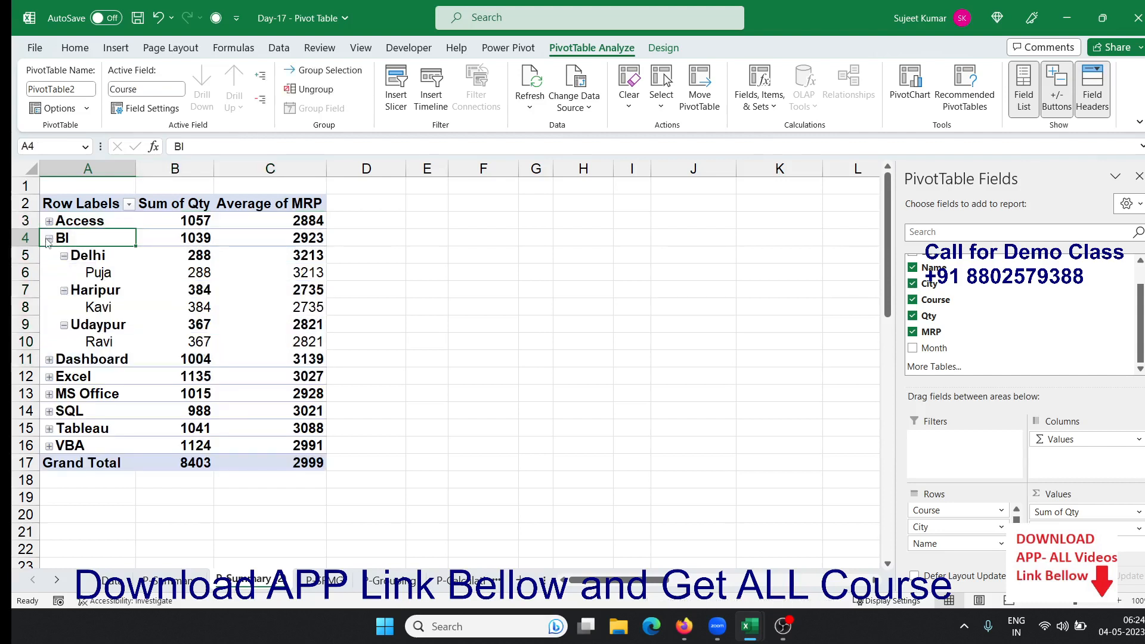
Step: Collapse the Delhi, Haripur and Udaypur groups beneath BI and expand each of them again
left_click(87, 255)
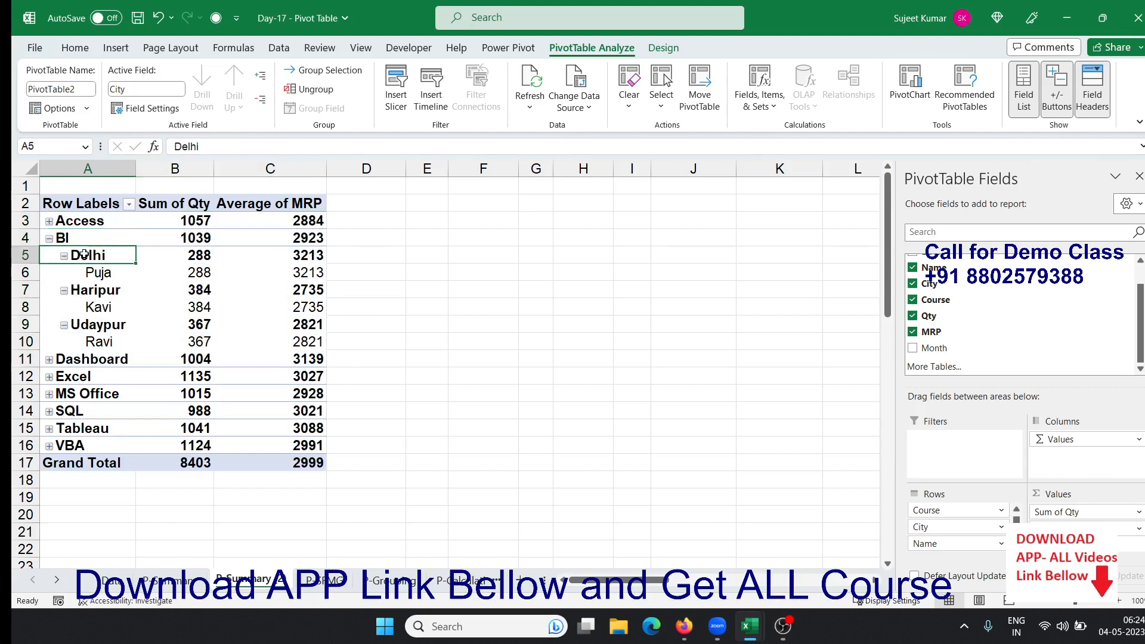
left_click(63, 257)
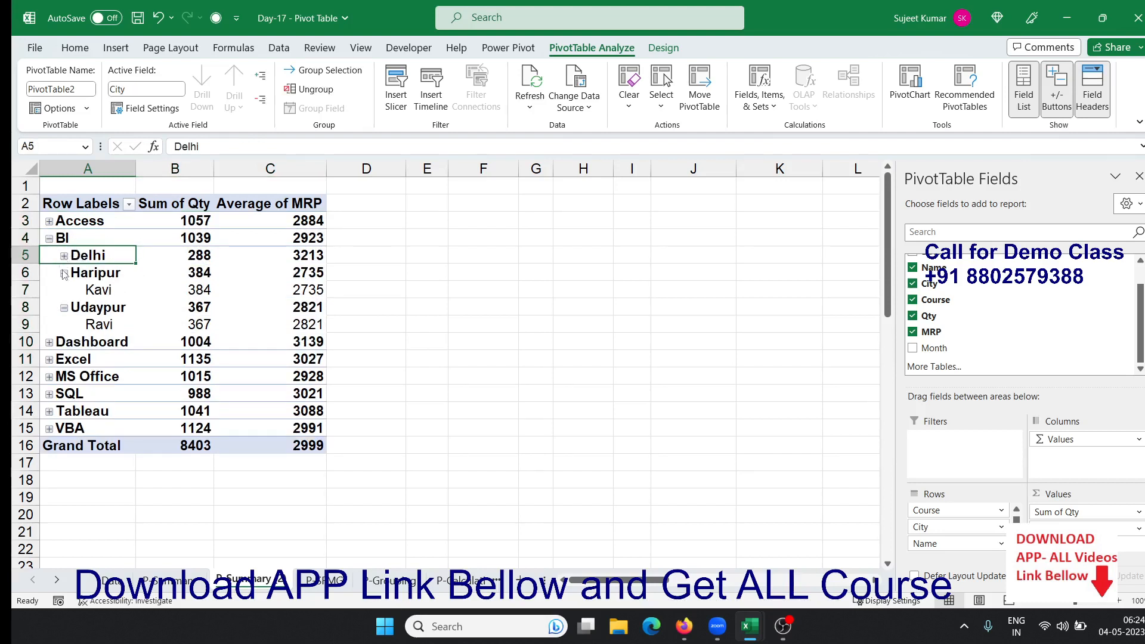
left_click(64, 274)
left_click(64, 291)
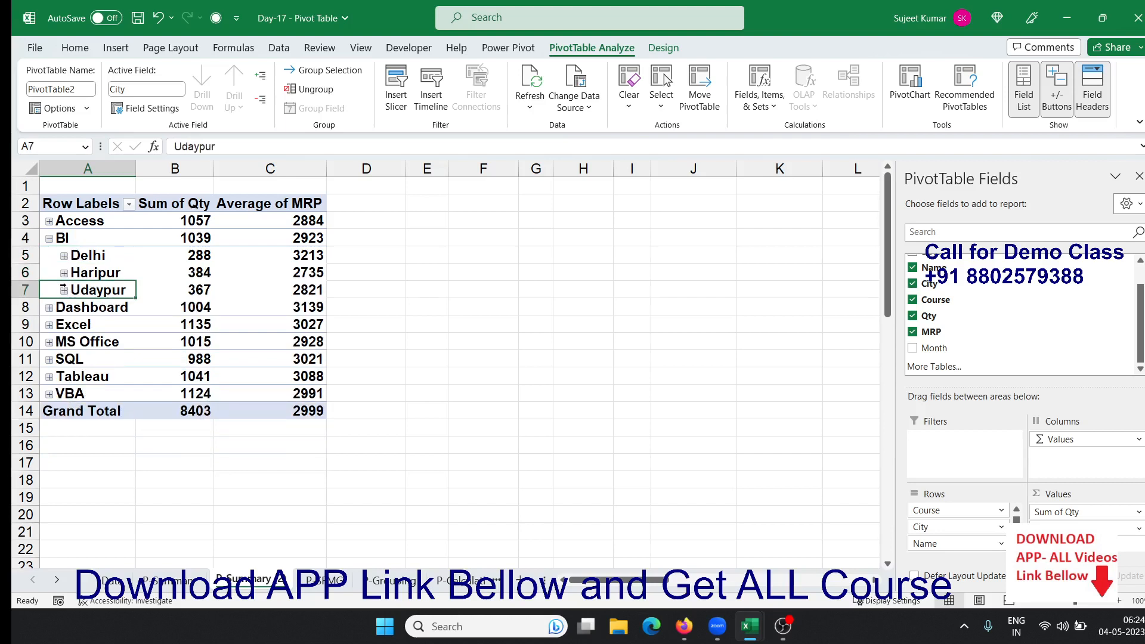
left_click(64, 256)
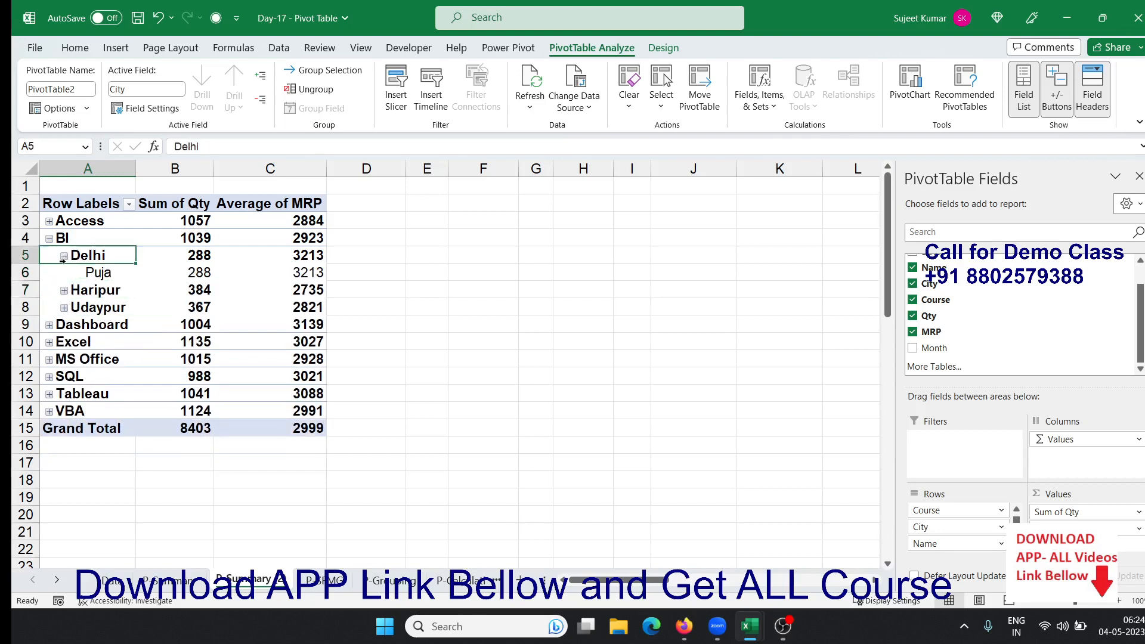
left_click(64, 291)
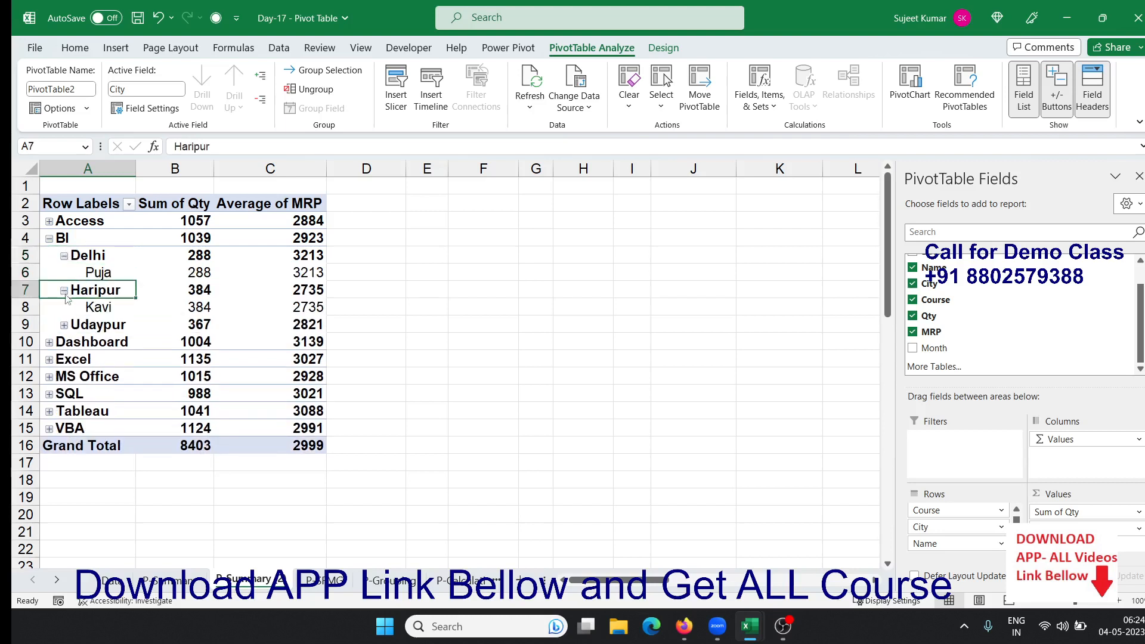
left_click(65, 326)
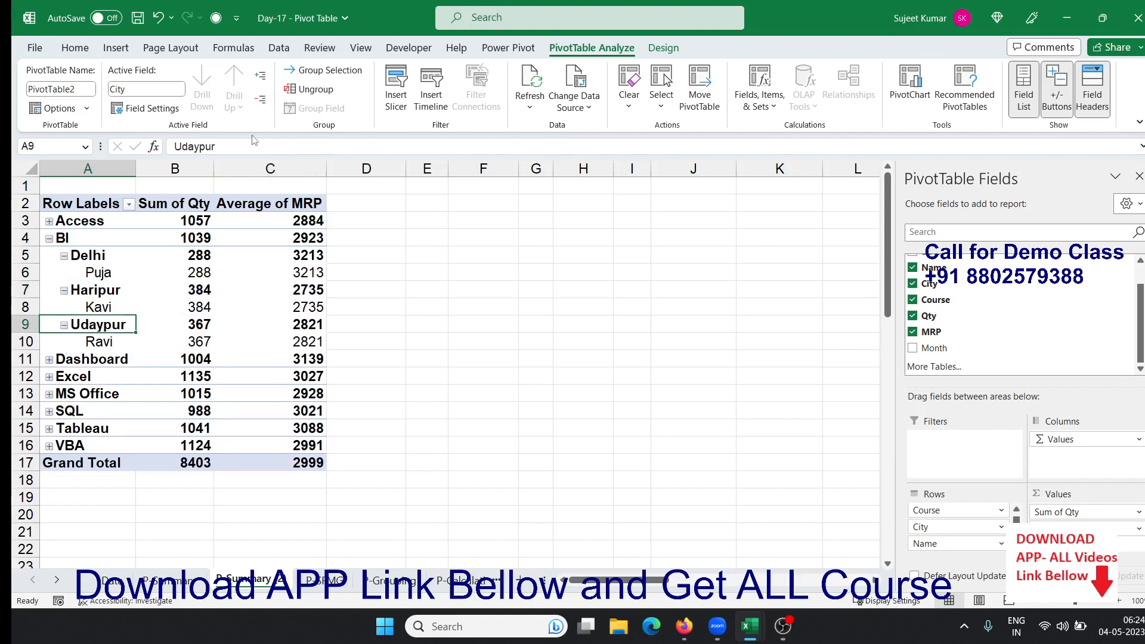
Step: Collapse the entire City field and expand the Course field so every course shows its cities without names
left_click(260, 102)
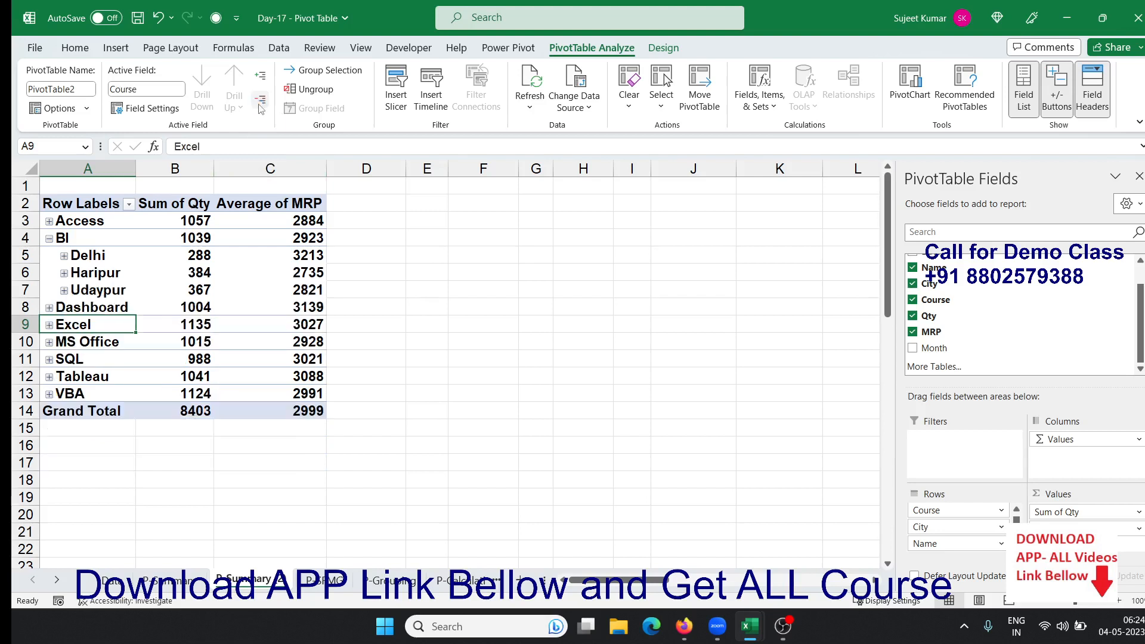
left_click(262, 76)
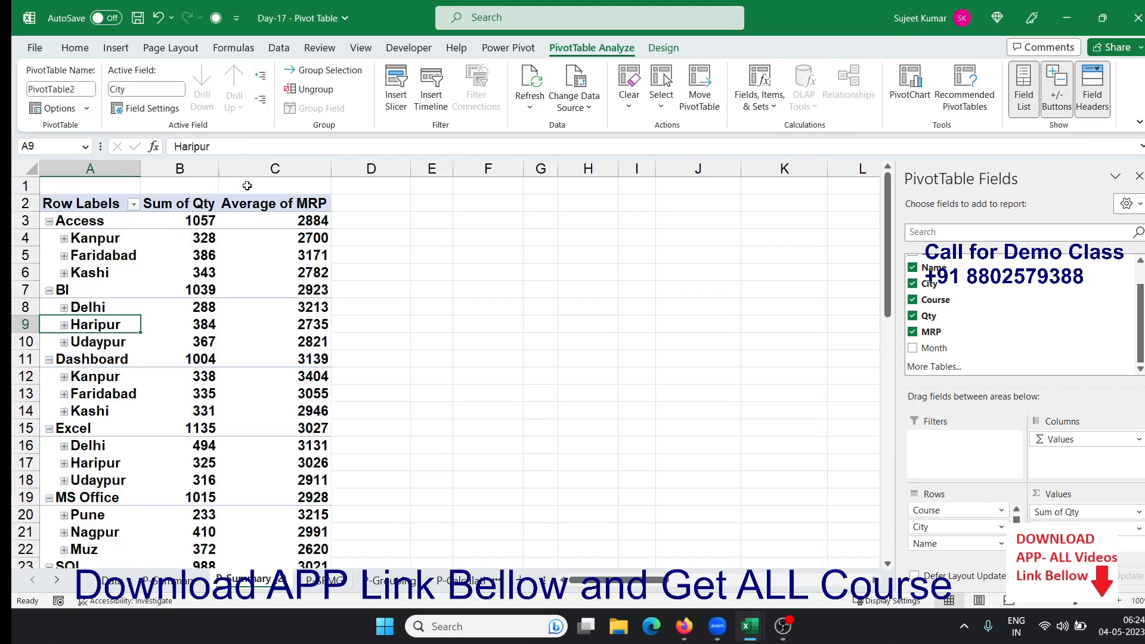
left_click(131, 284)
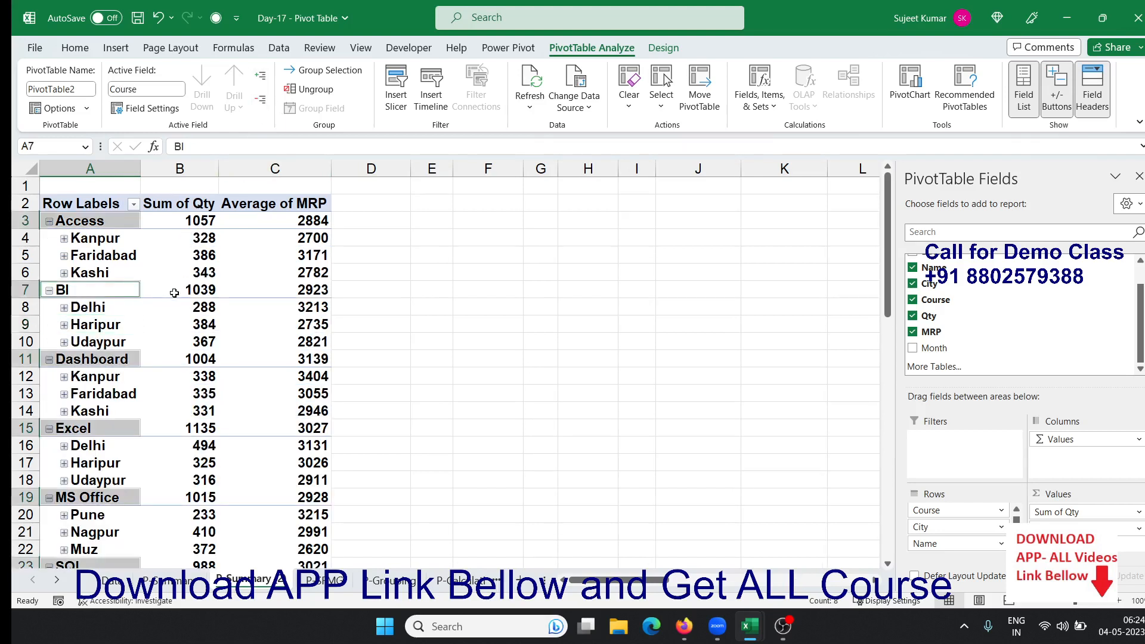
left_click(198, 296)
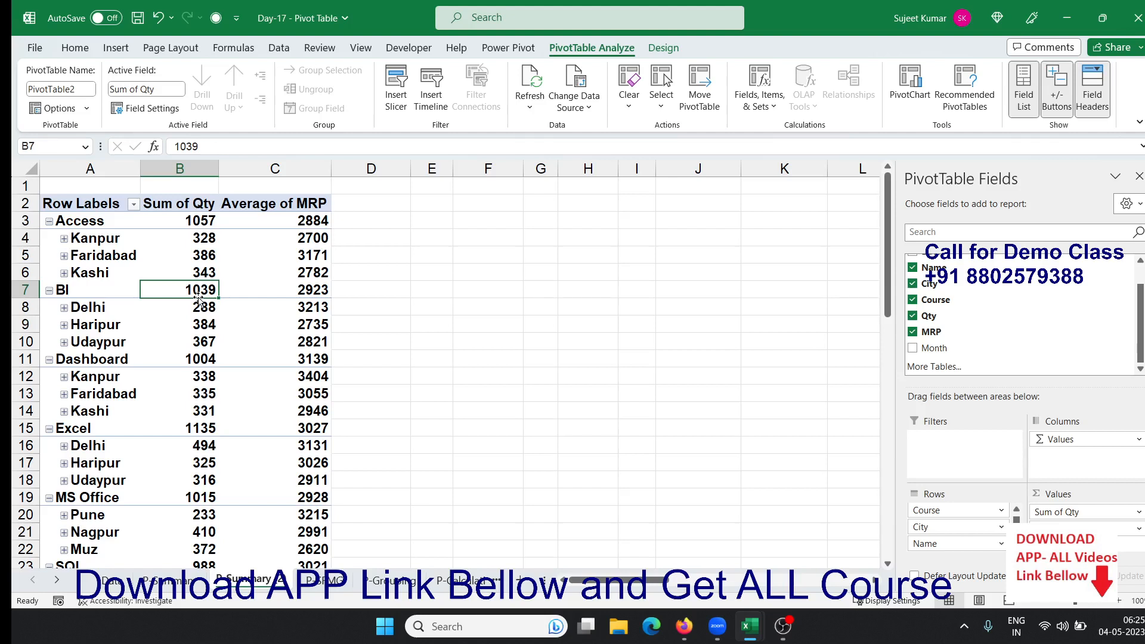
Step: Copy the PivotTable's columns A to C, paste the copy at H1, and undo the paste
left_click_drag(89, 169, 239, 154)
key("ctrl+c")
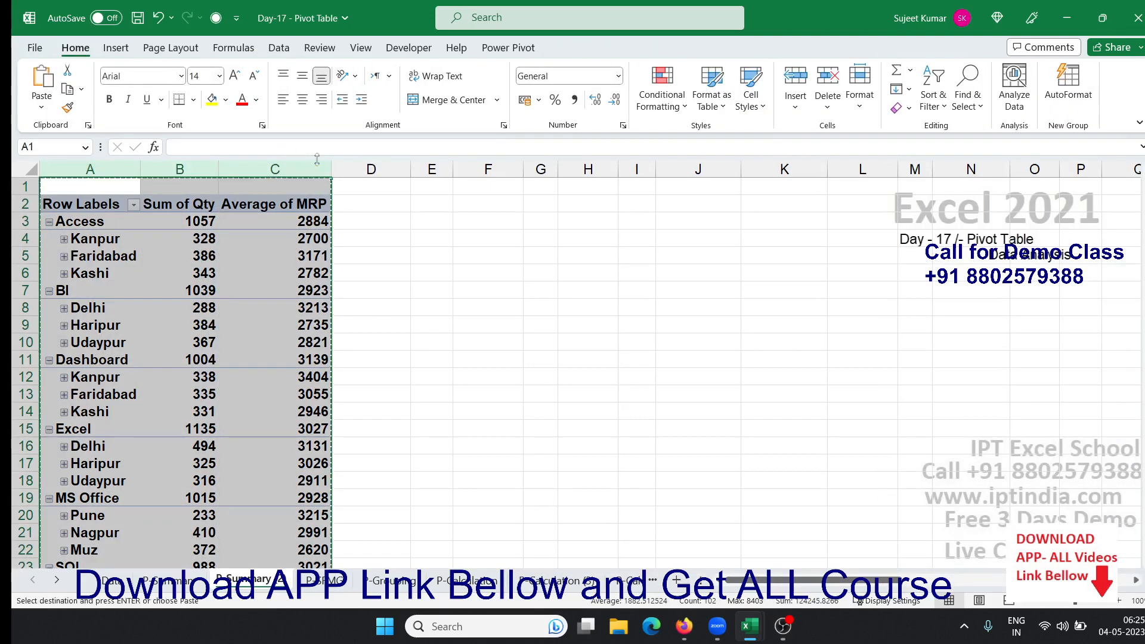
left_click(642, 188)
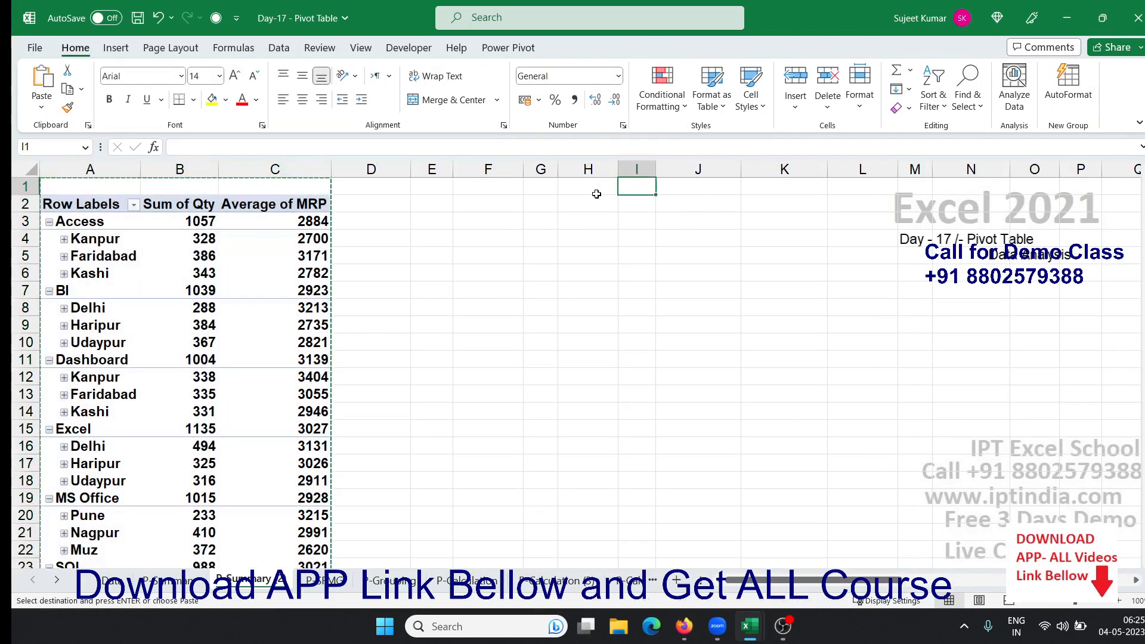
left_click(593, 189)
key("ctrl+v")
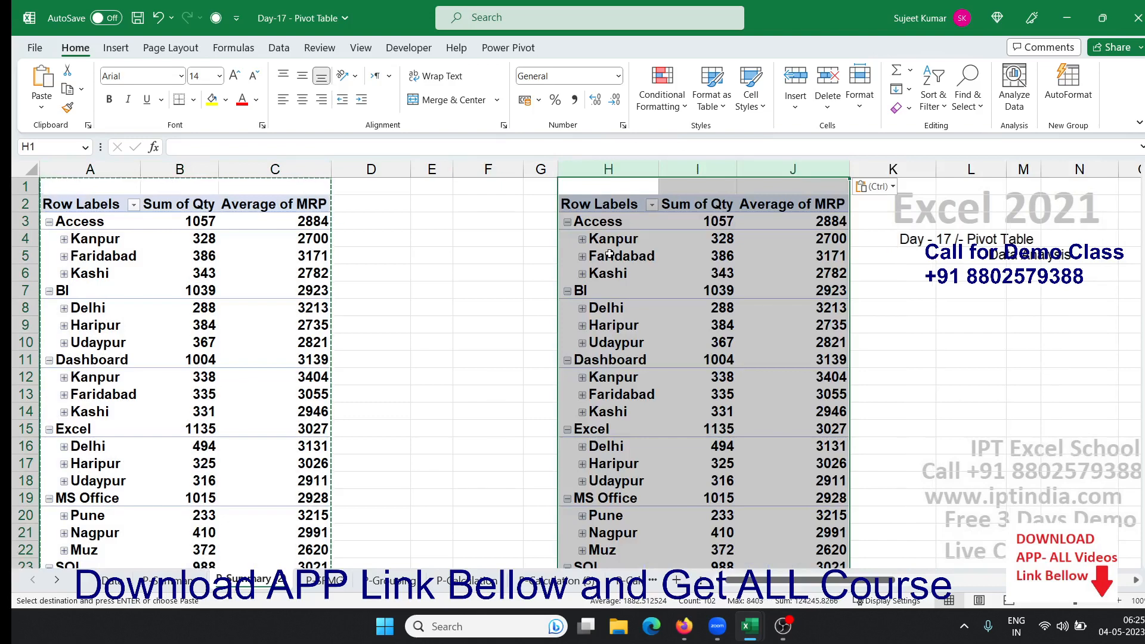
key("ctrl+z")
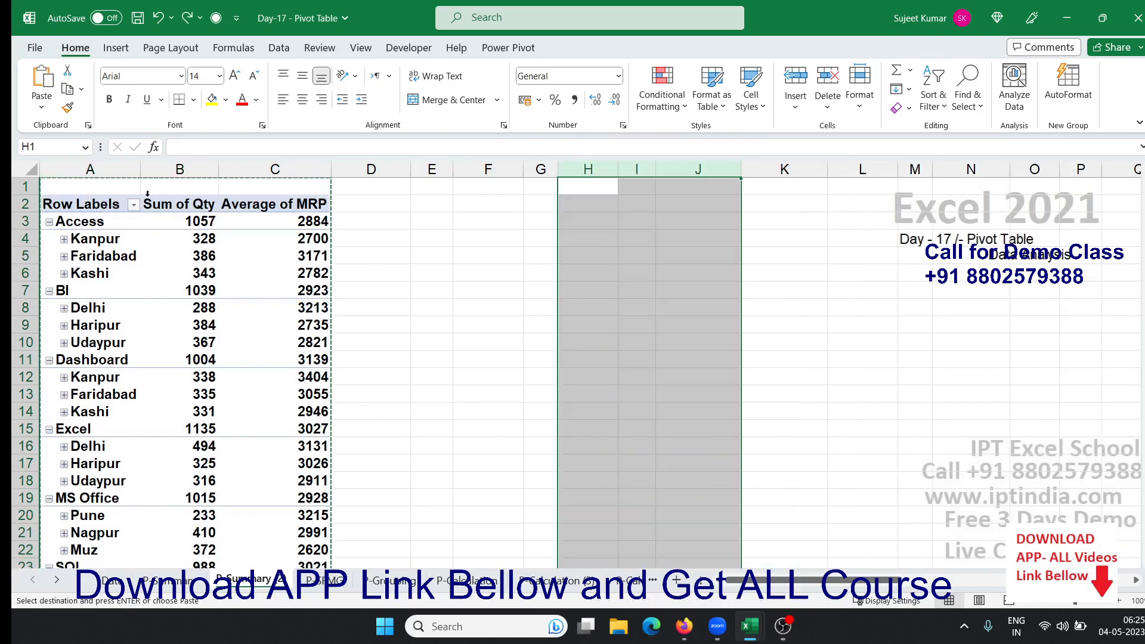
Step: Copy the row labels in column A and paste only their values starting at J1
left_click(112, 162)
key("ctrl+c")
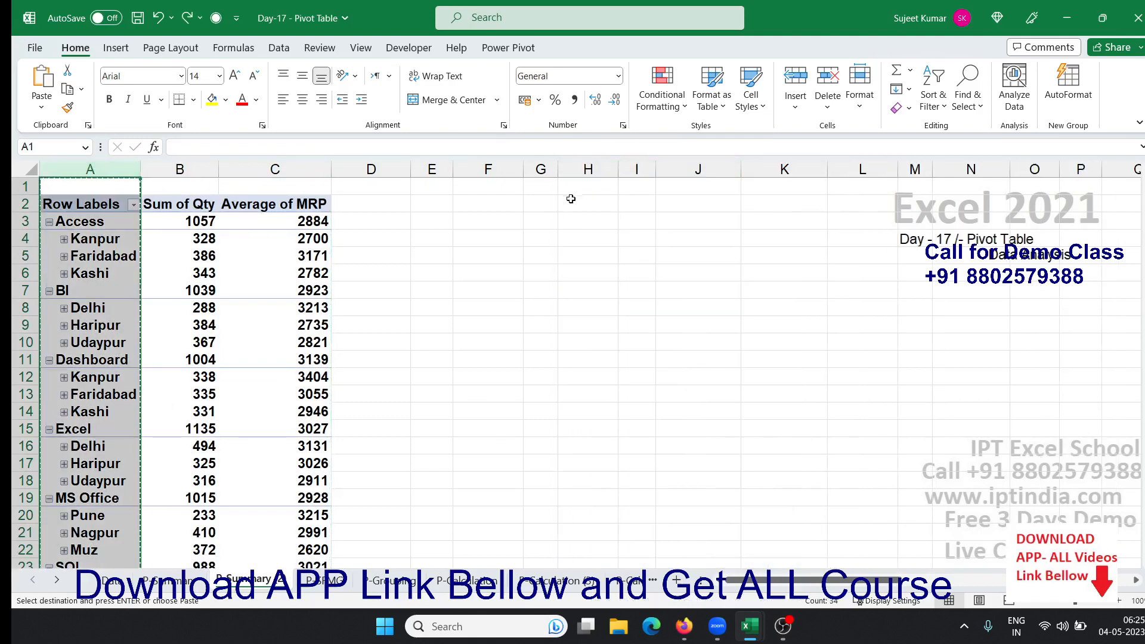
left_click(671, 188)
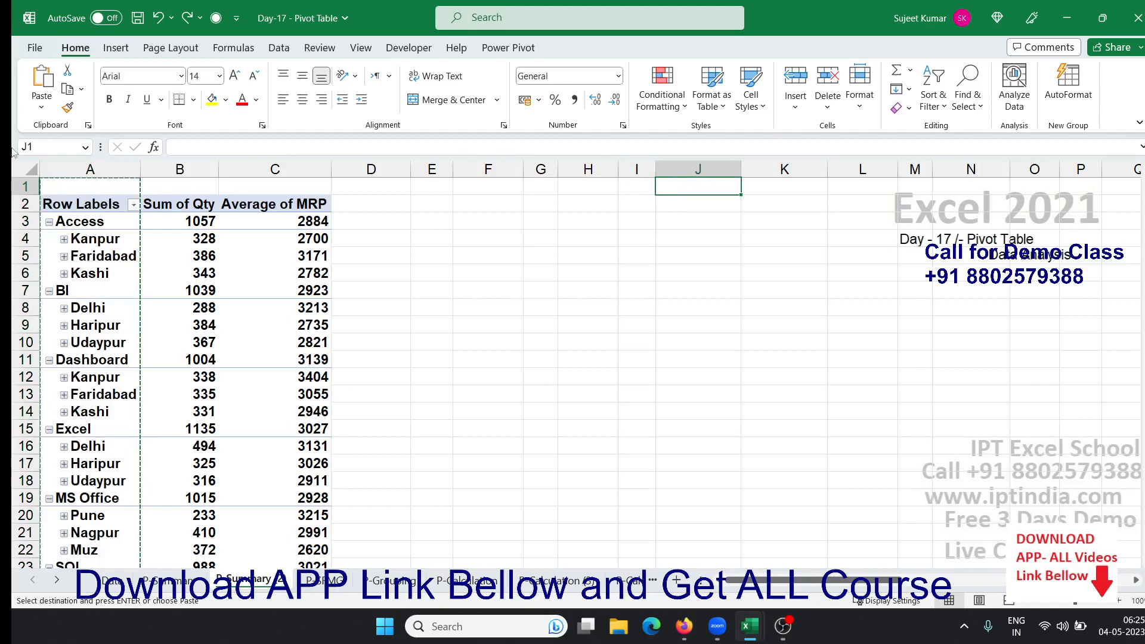
left_click(42, 106)
left_click(40, 223)
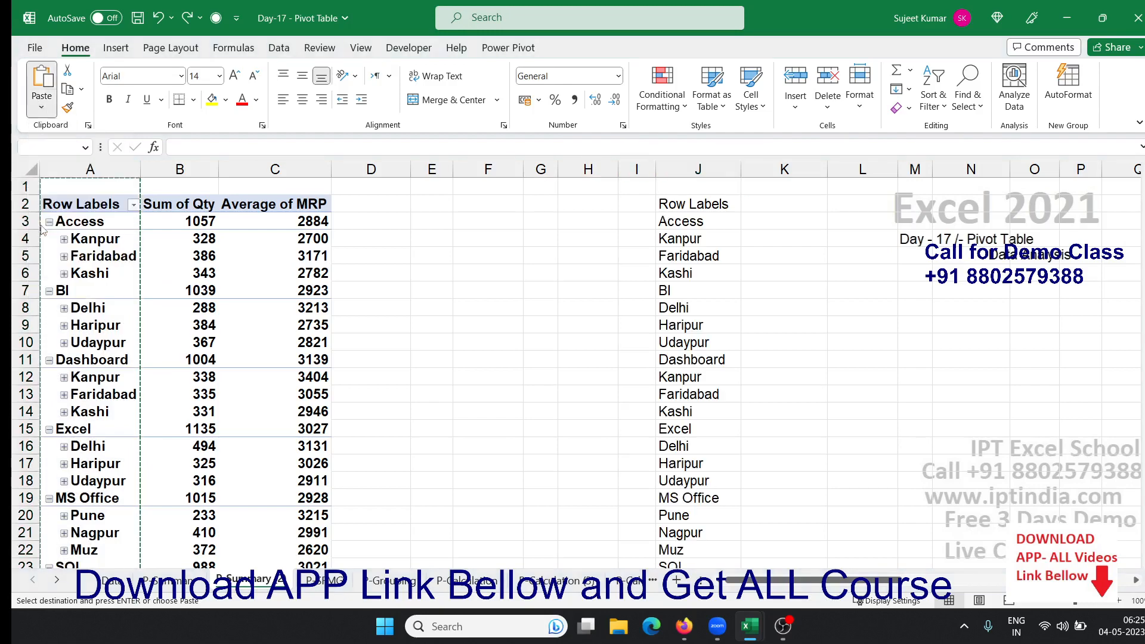
left_click(707, 222)
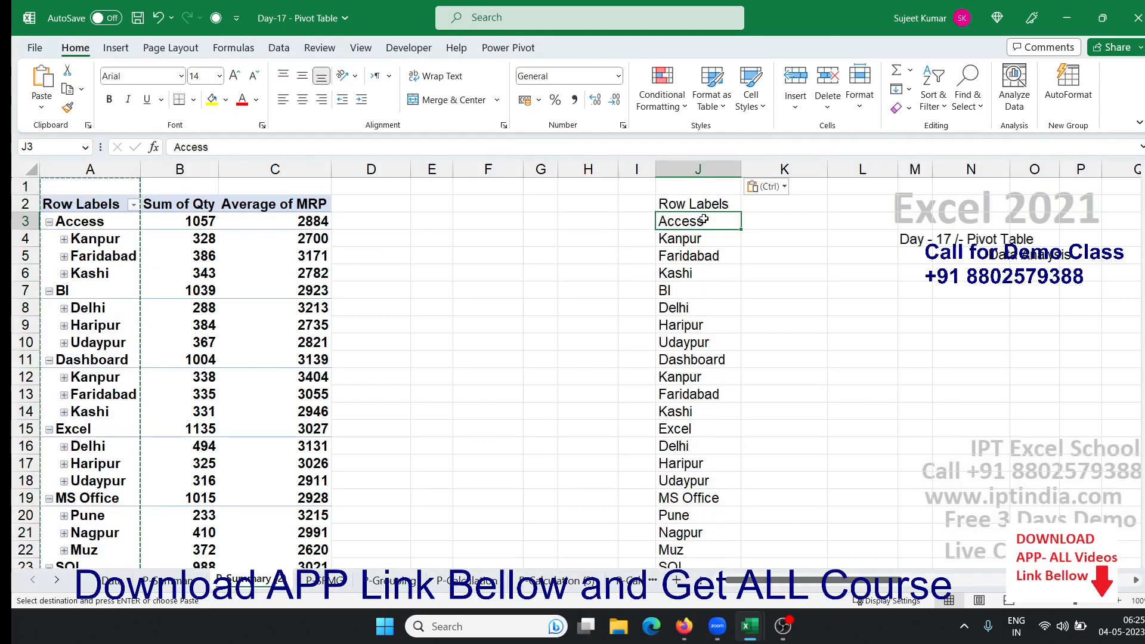
left_click(701, 255)
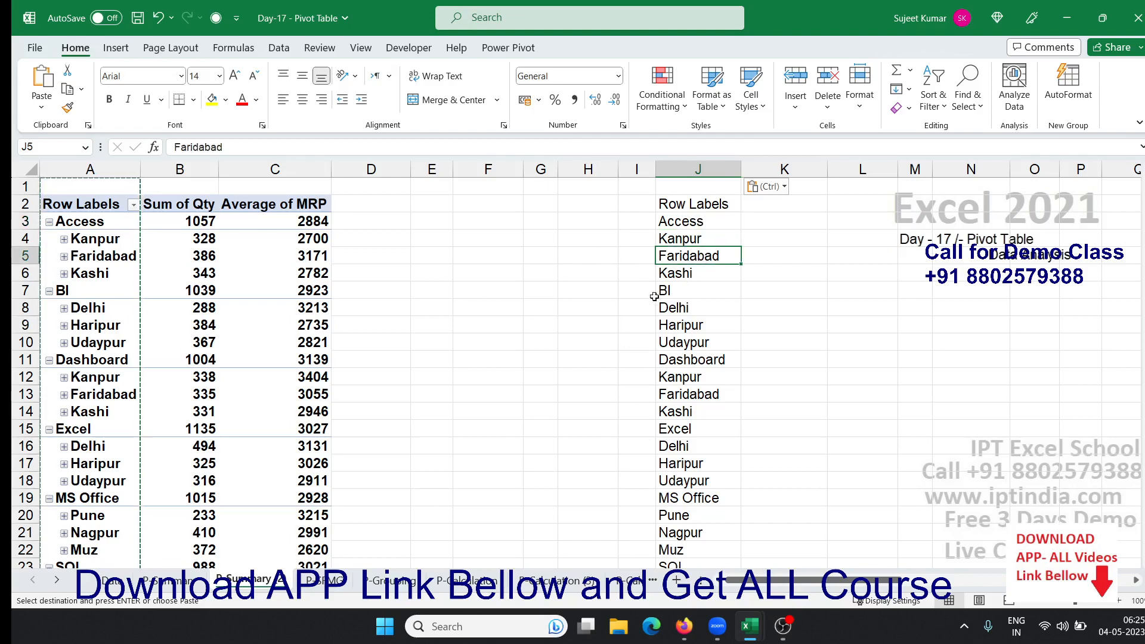
Step: Clear the pasted row labels from column J
left_click(51, 273)
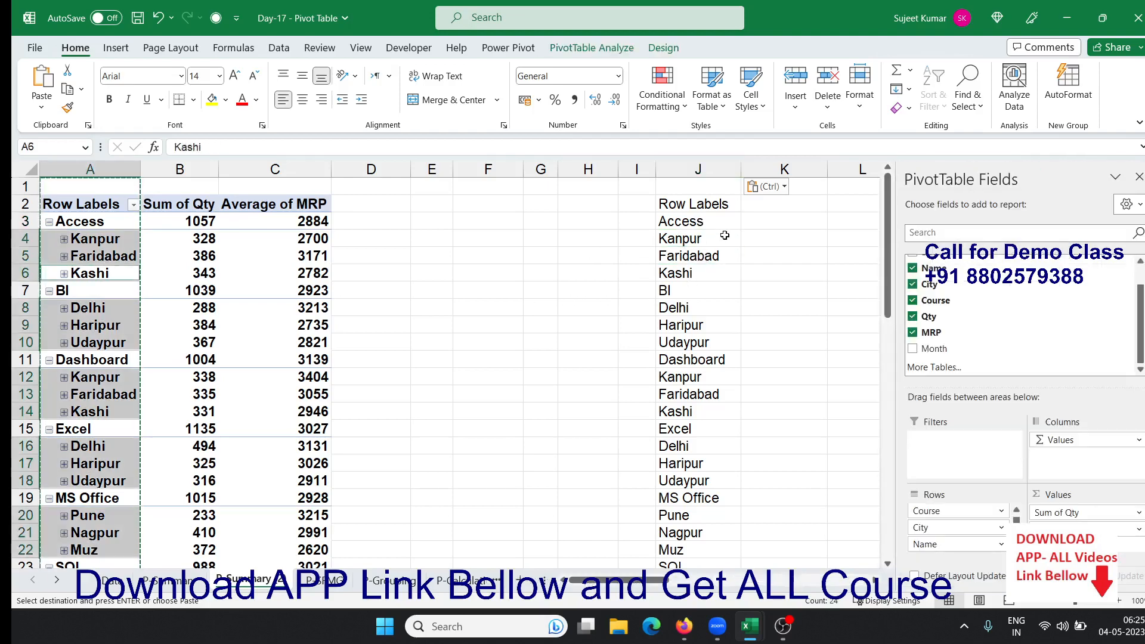
left_click(717, 170)
key("Delete")
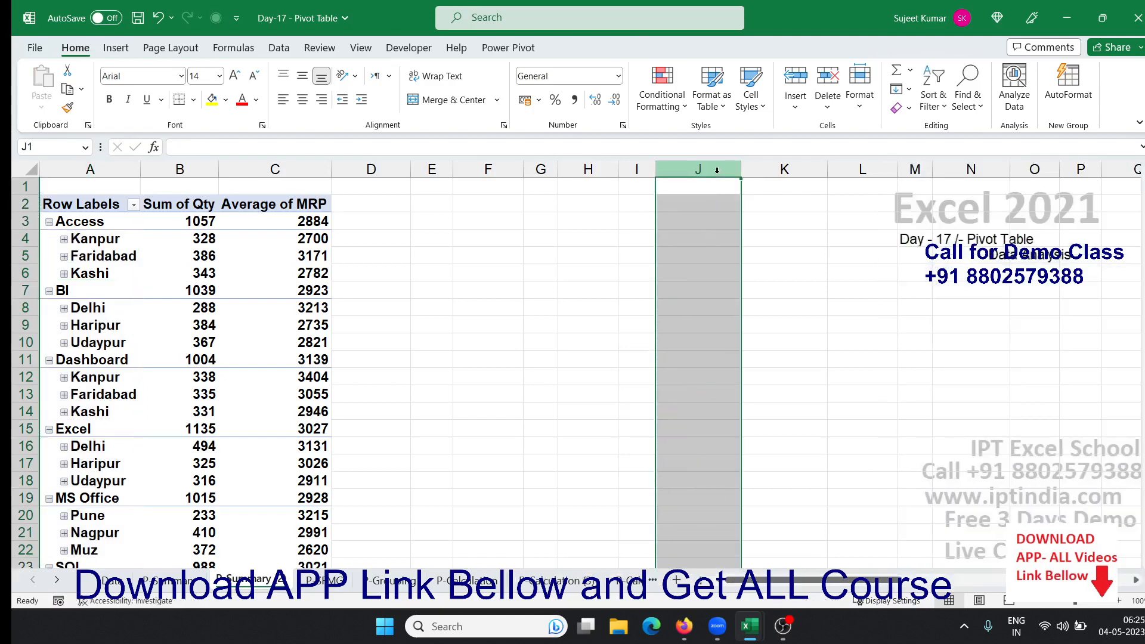
Step: Change the PivotTable's report layout to Tabular Form
left_click(146, 305)
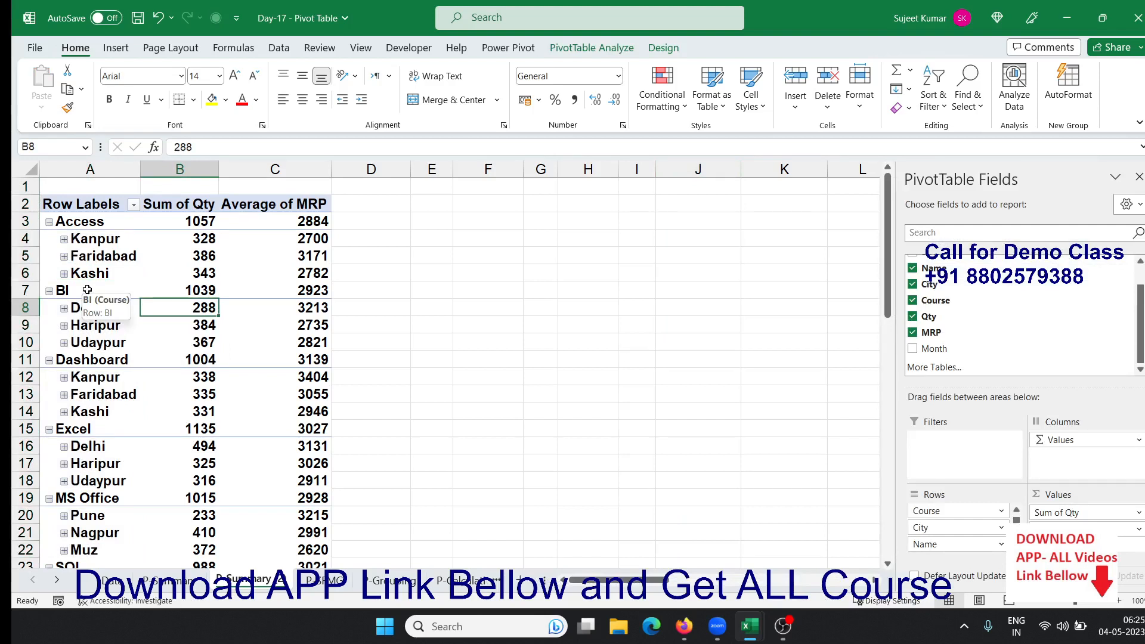
left_click(669, 53)
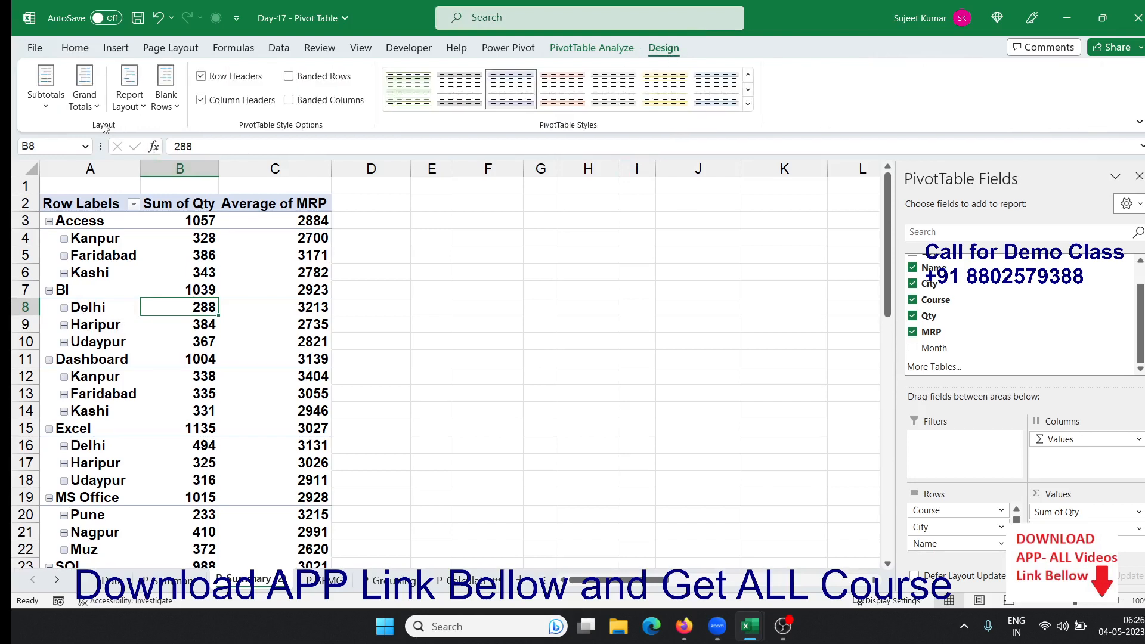
left_click(143, 107)
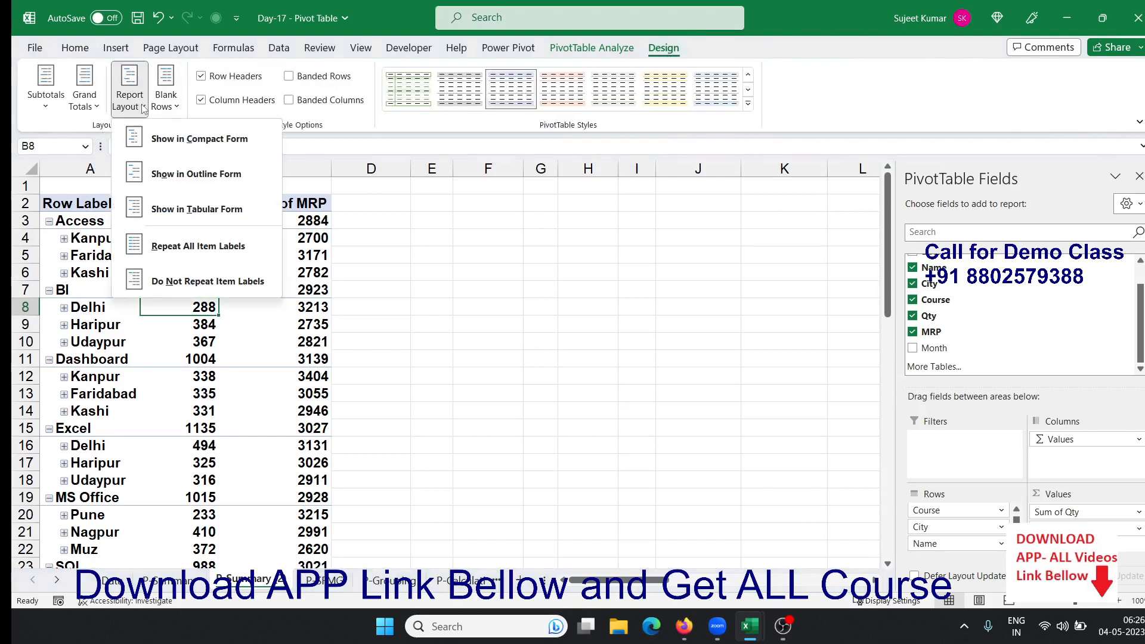
left_click(196, 210)
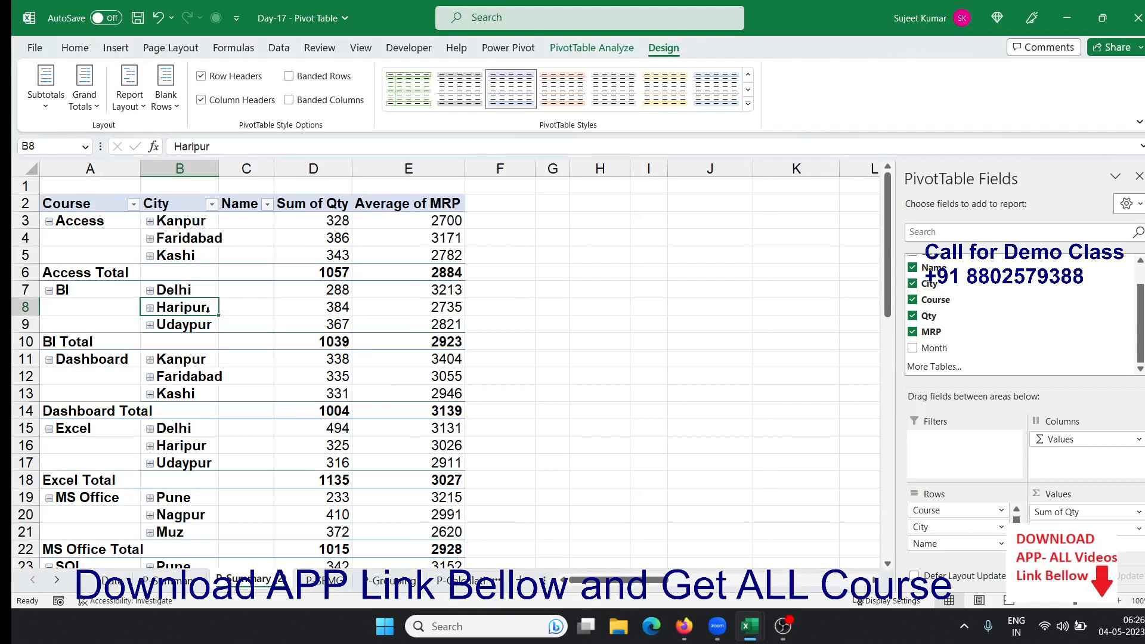
Step: Expand the entire City field so that the names under every city are shown
left_click(151, 221)
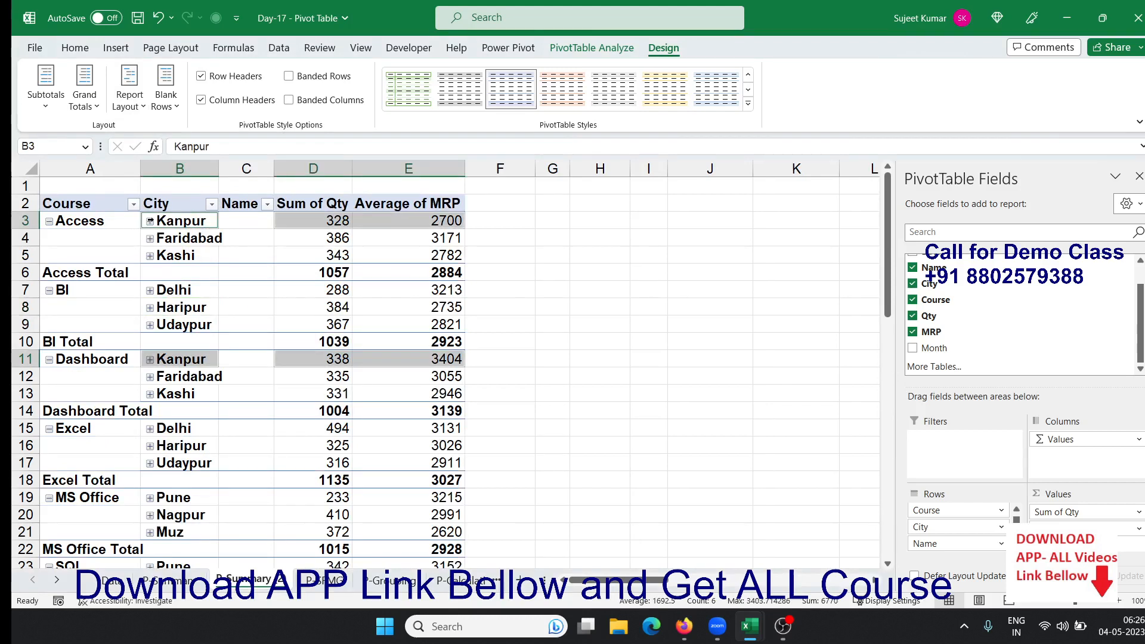
left_click(172, 248)
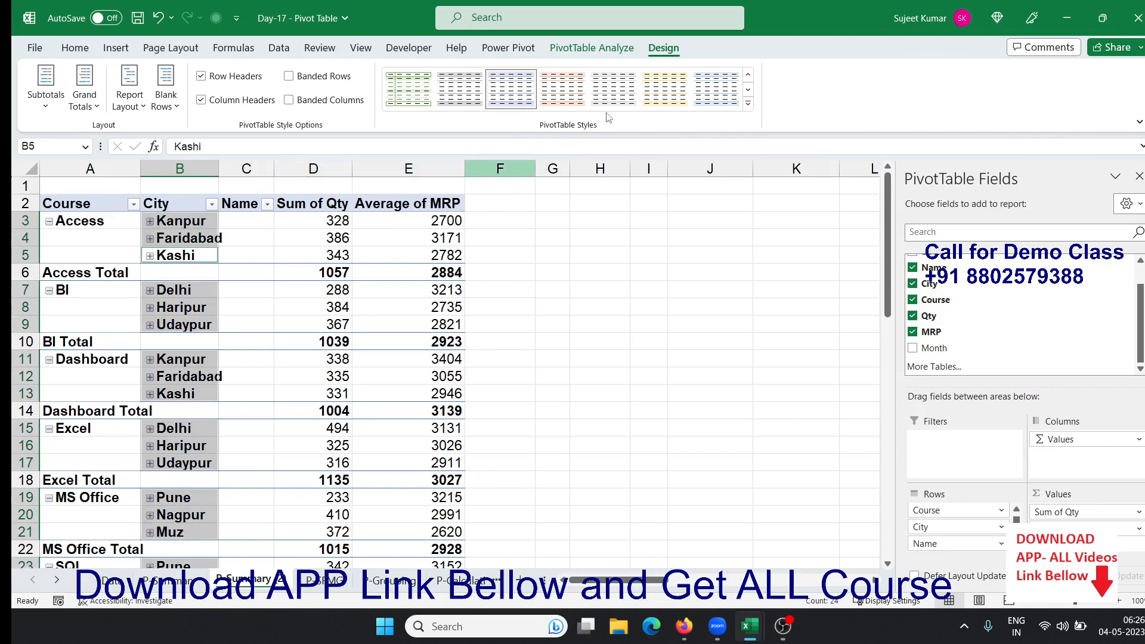
left_click(614, 54)
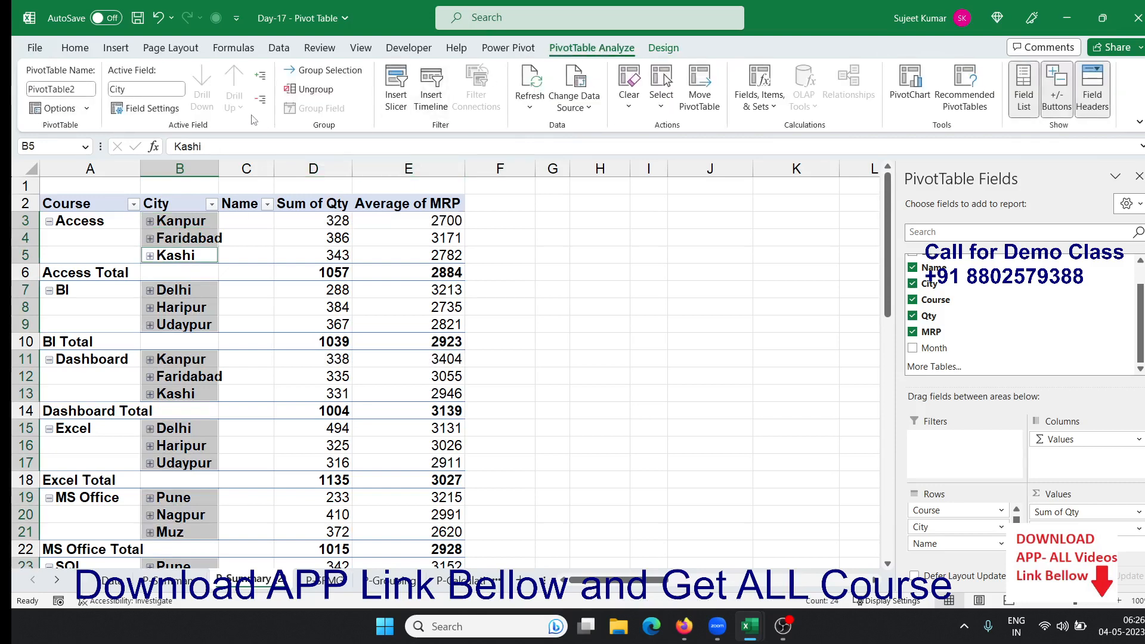
left_click(262, 77)
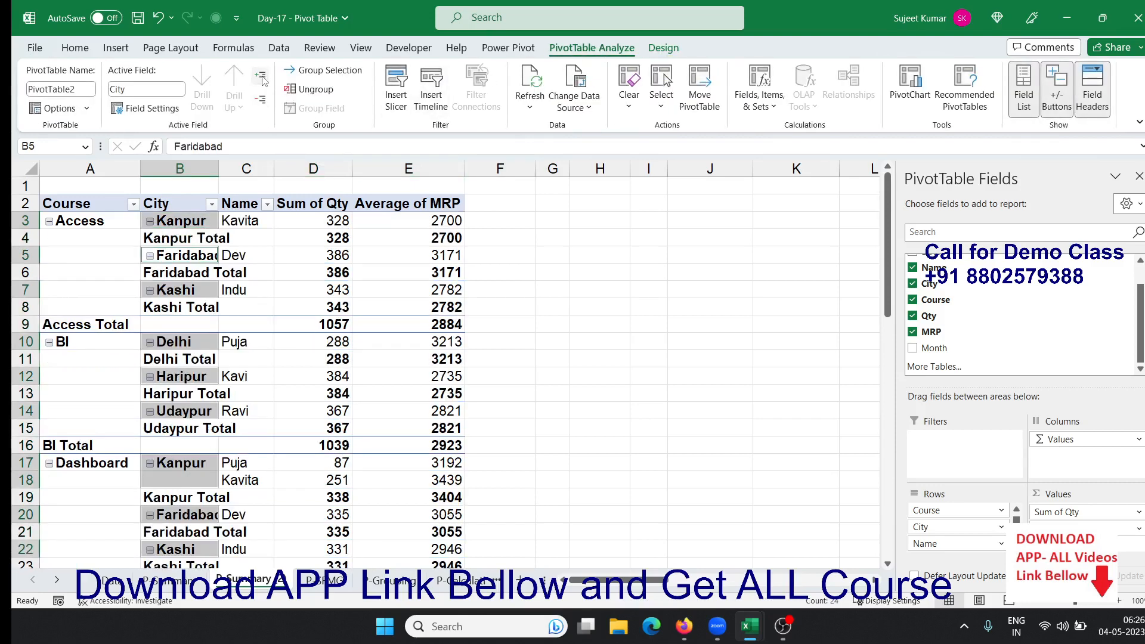
left_click(258, 343)
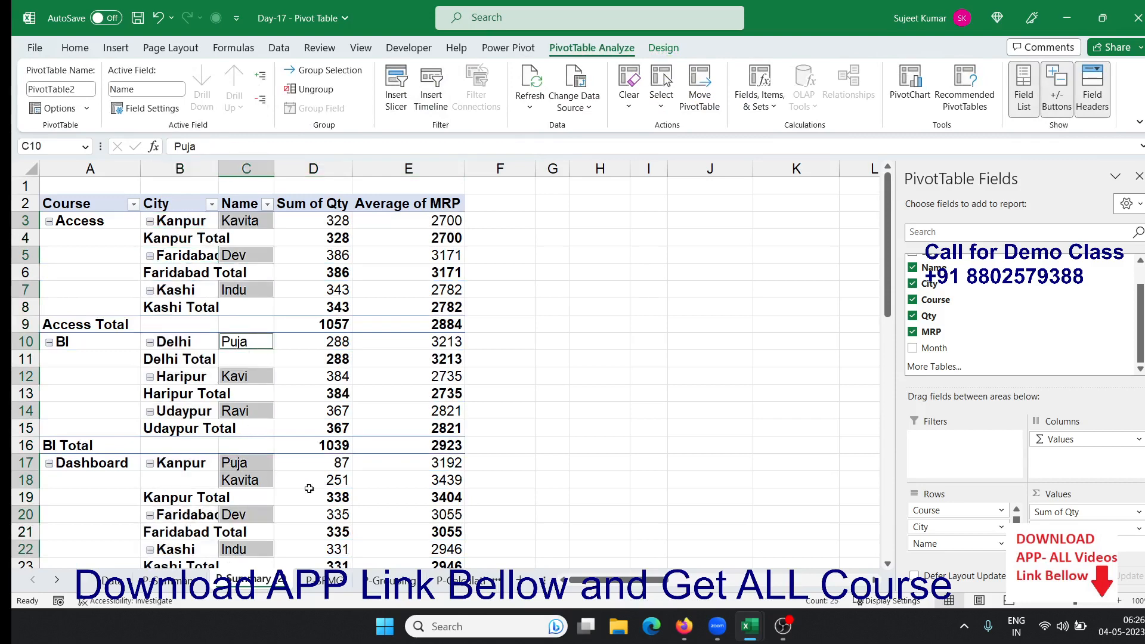
left_click(390, 488)
Step: Turn off the subtotals for the City field
left_click(161, 239)
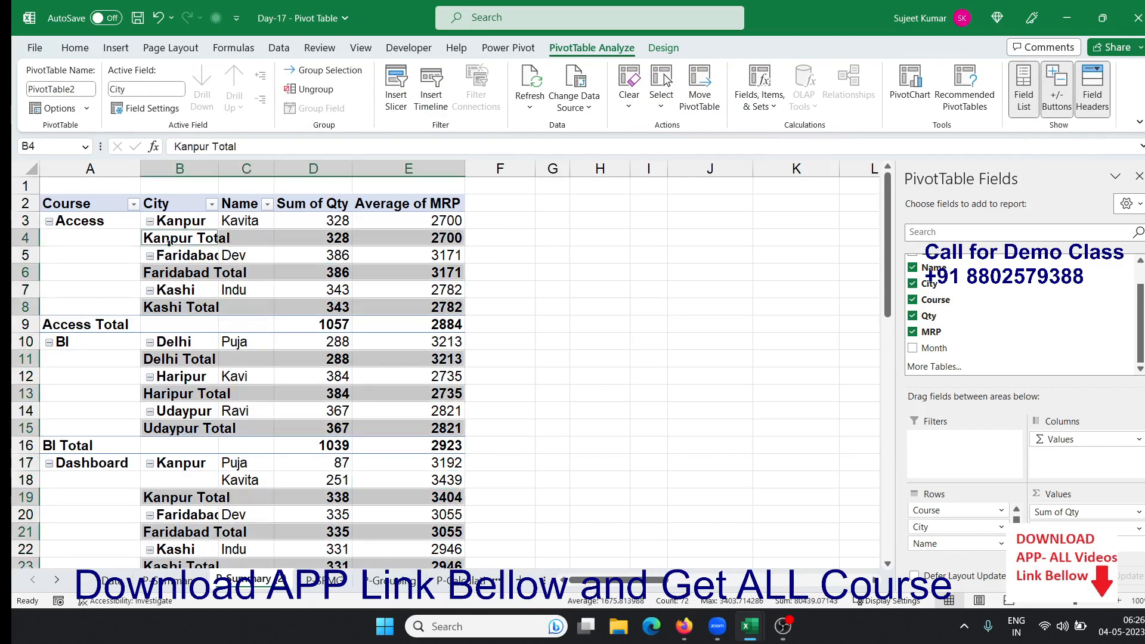
left_click(180, 236)
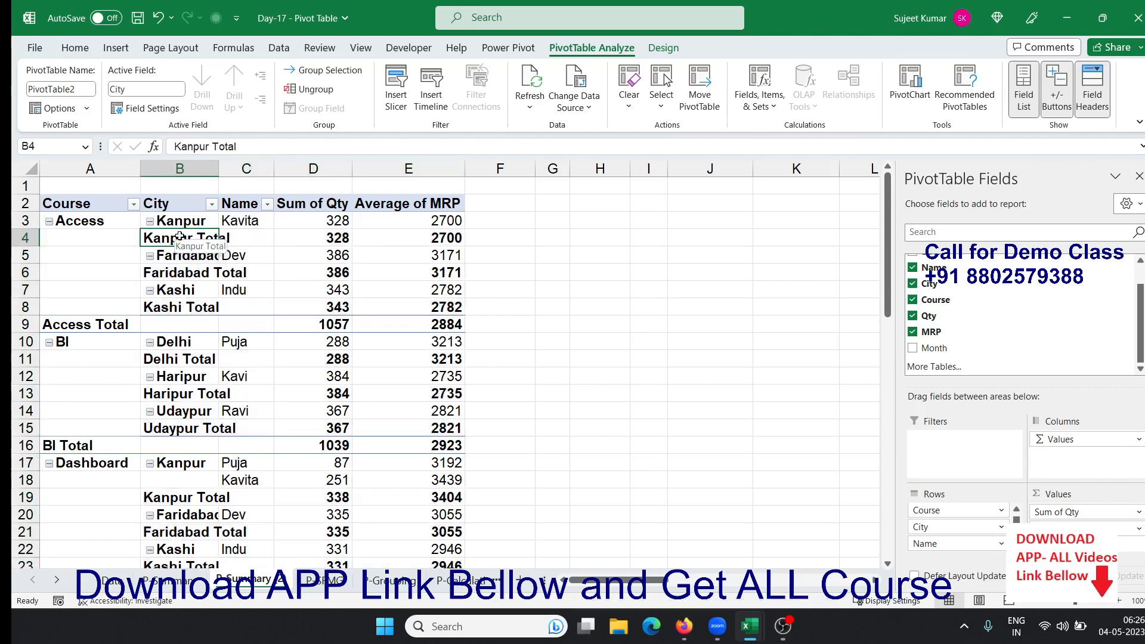
right_click(179, 237)
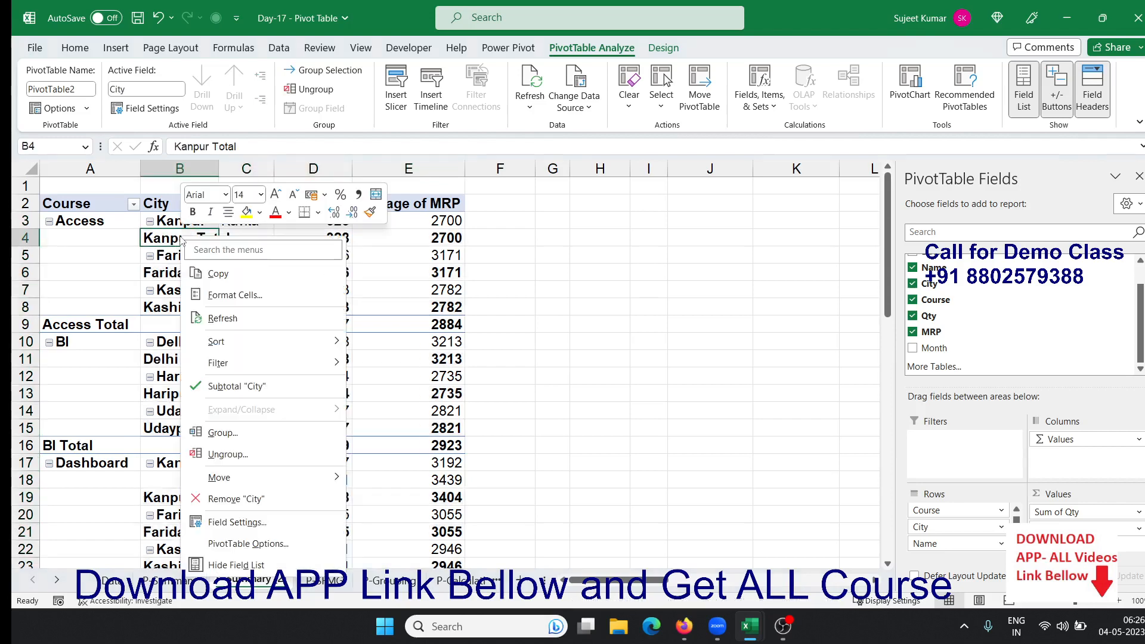
left_click(241, 387)
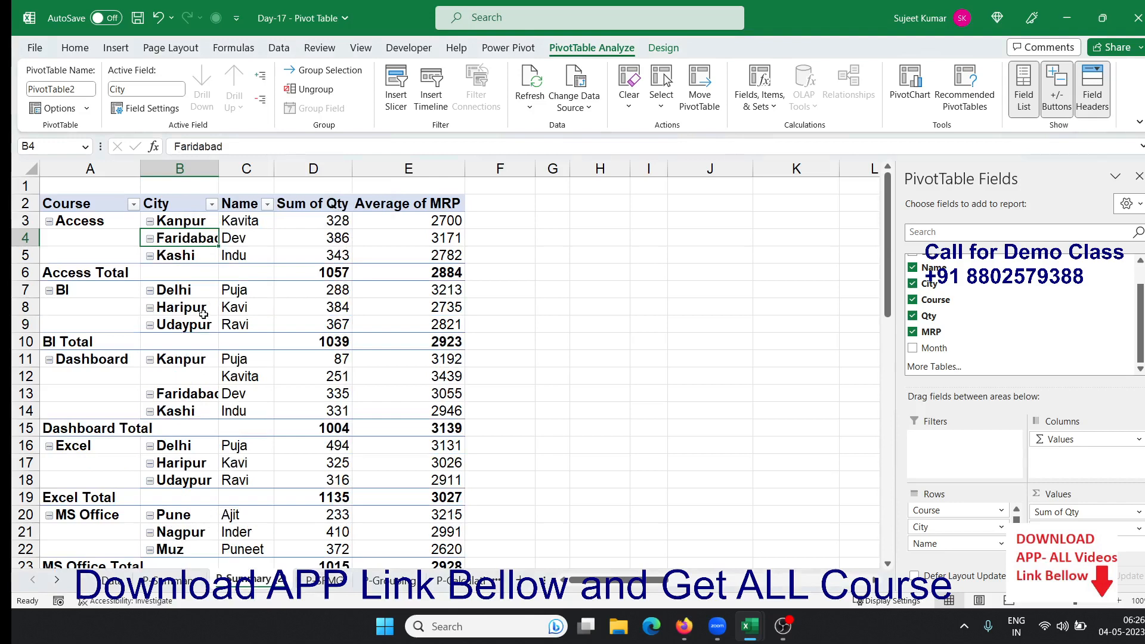
left_click(202, 245)
Step: Hide the PivotTable's expand and collapse buttons
left_click(226, 287)
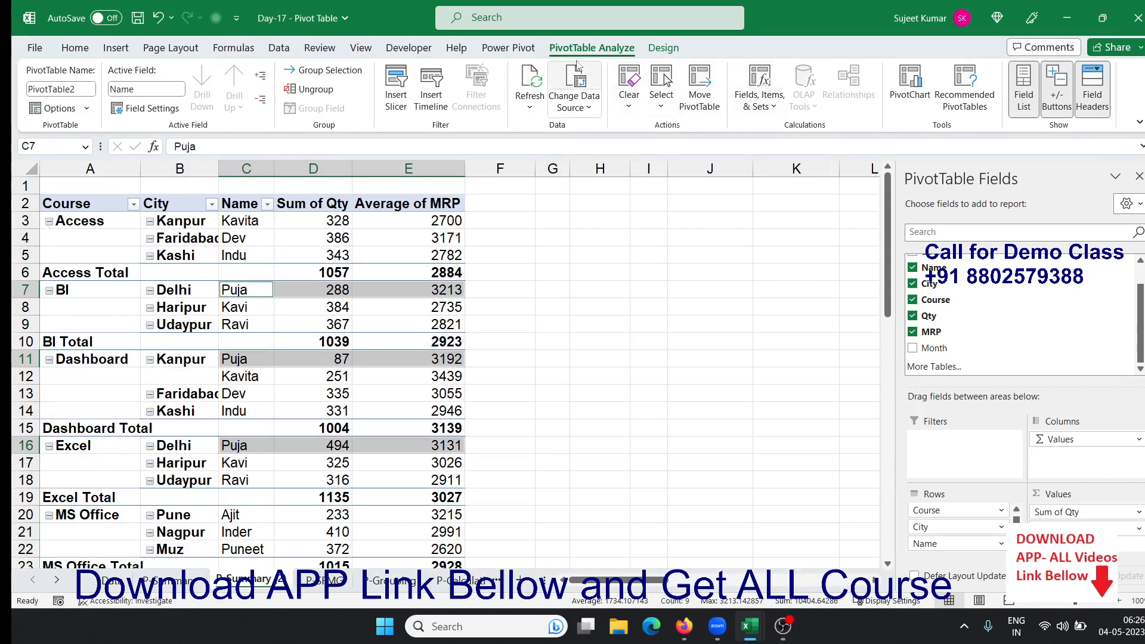
left_click(1063, 106)
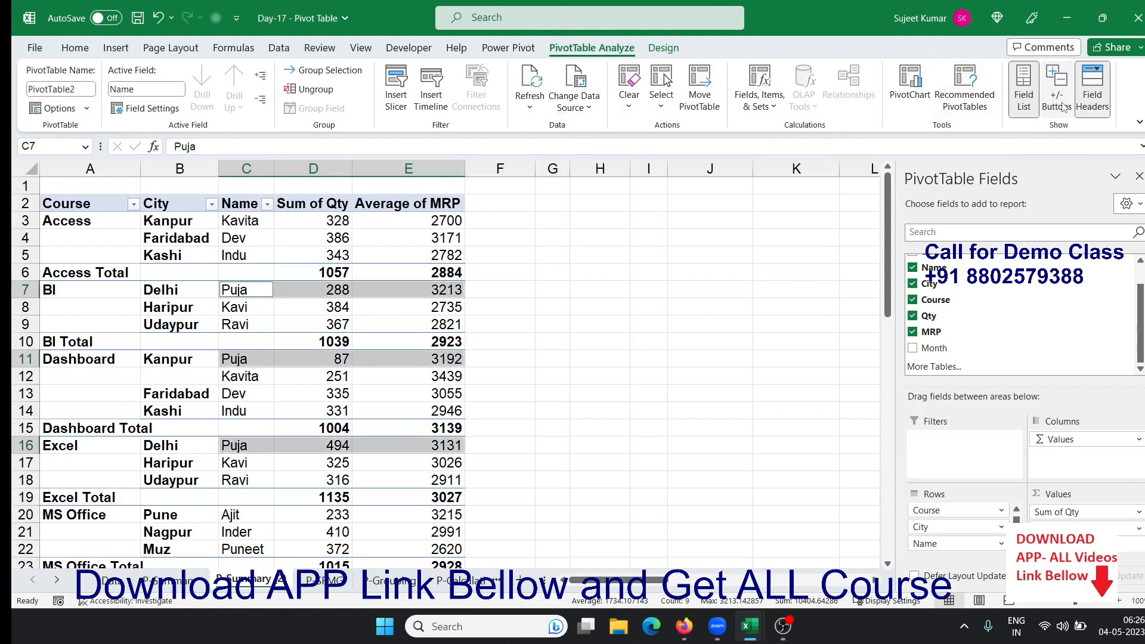
left_click(344, 355)
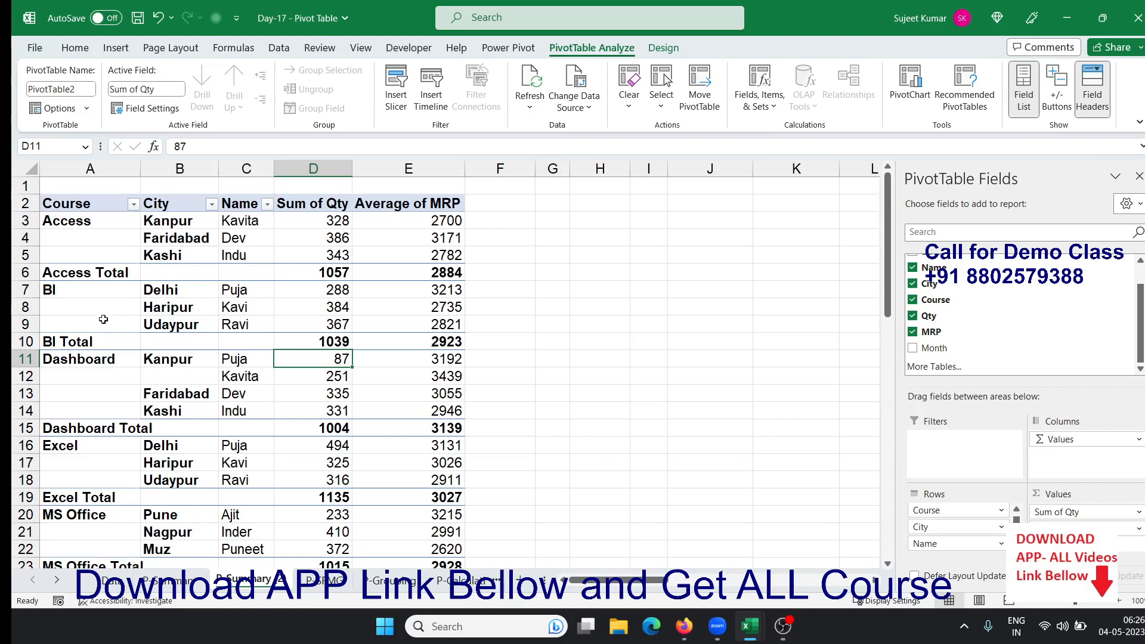
Step: Check the course total rows and turn off the subtotals for the Course field
left_click_drag(79, 274, 400, 266)
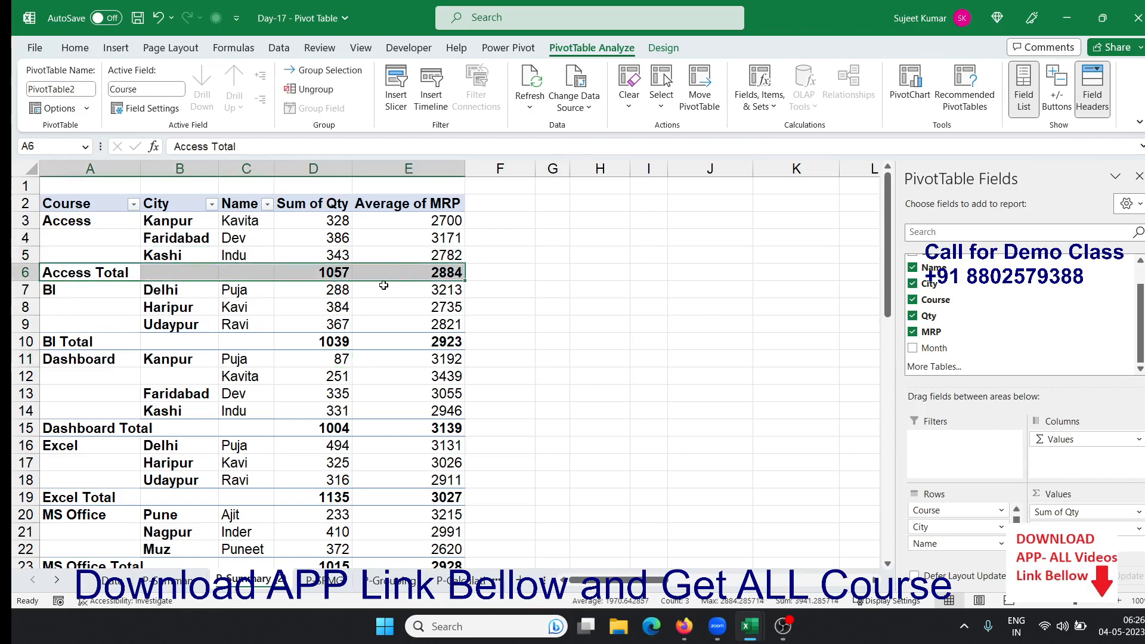
scroll(377, 310, "down", 3)
scroll(377, 314, "up", 3)
left_click(255, 325)
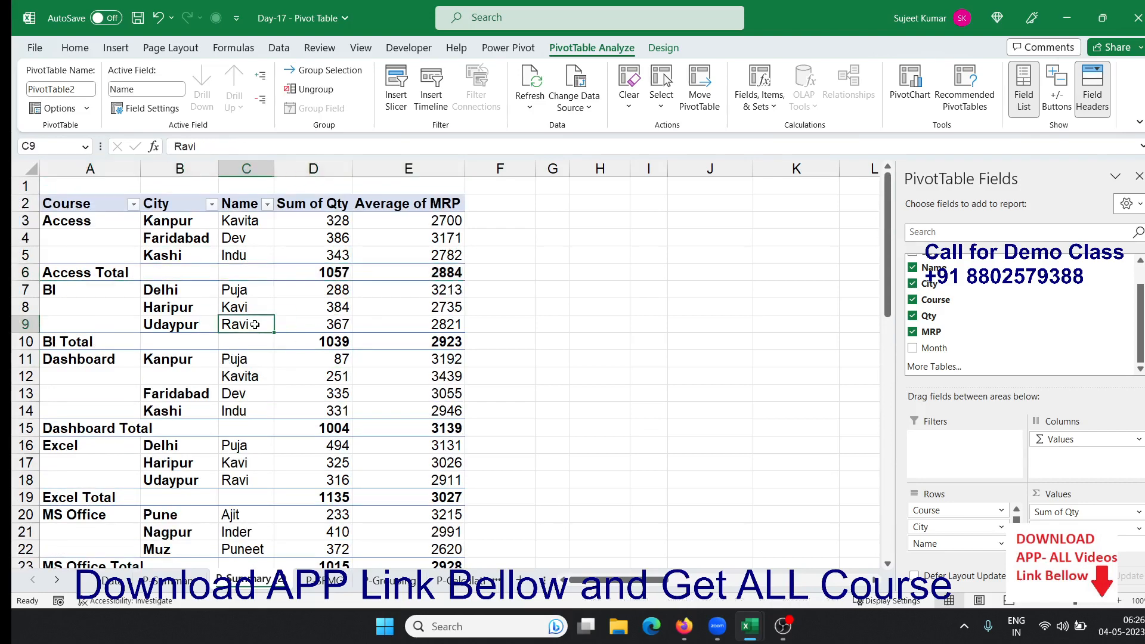
right_click(98, 273)
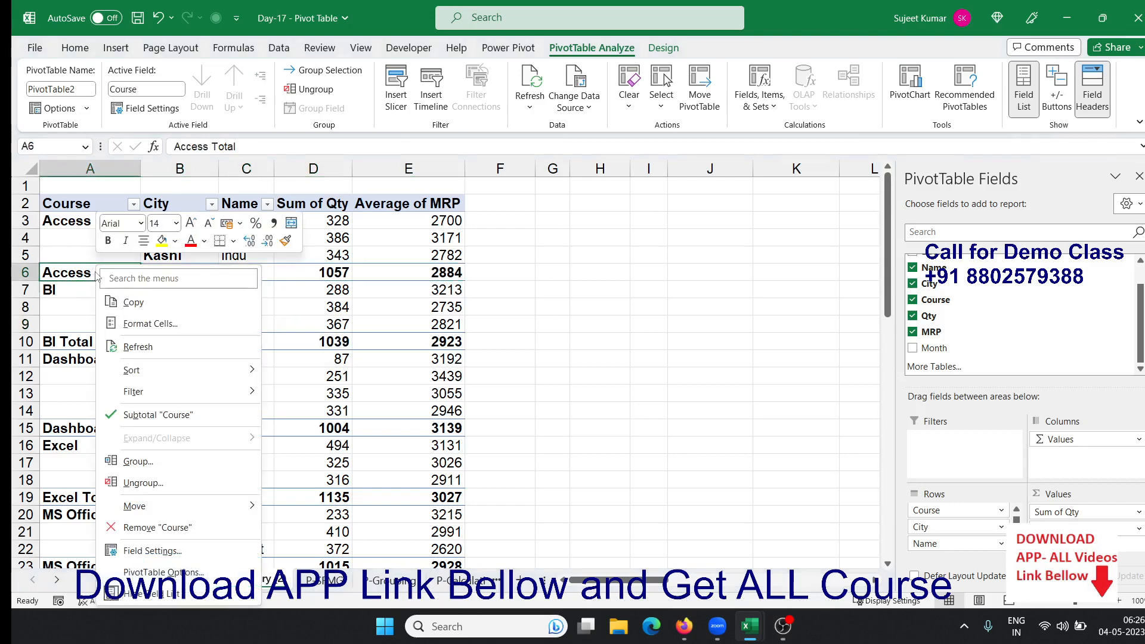
left_click(118, 413)
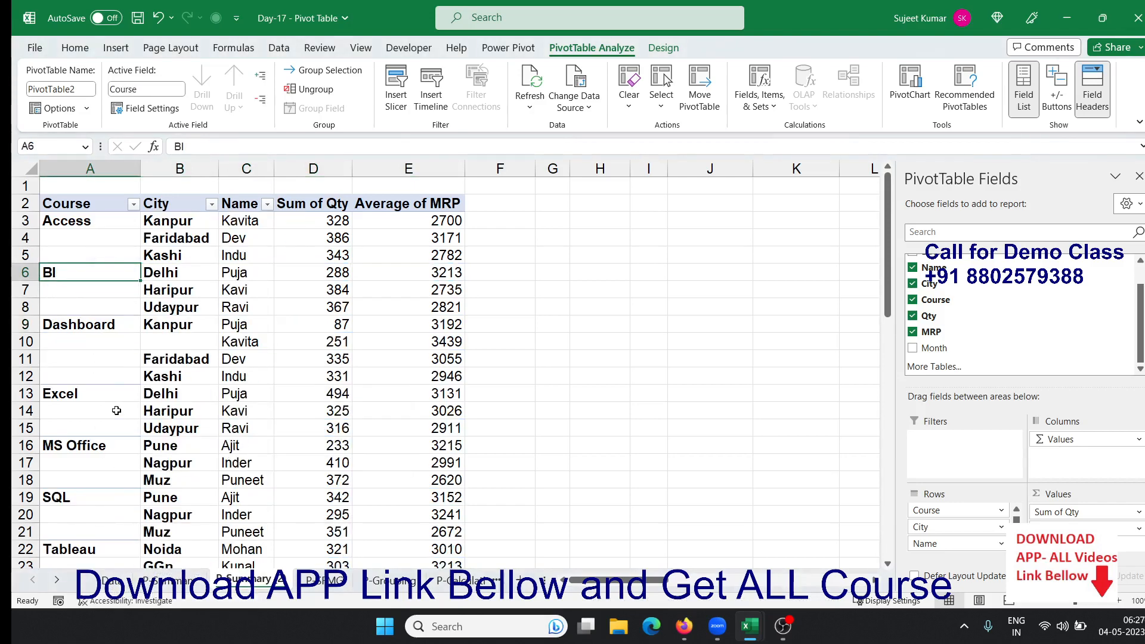
Step: Restore the Course subtotals and turn them off again
right_click(110, 270)
left_click(160, 392)
right_click(103, 274)
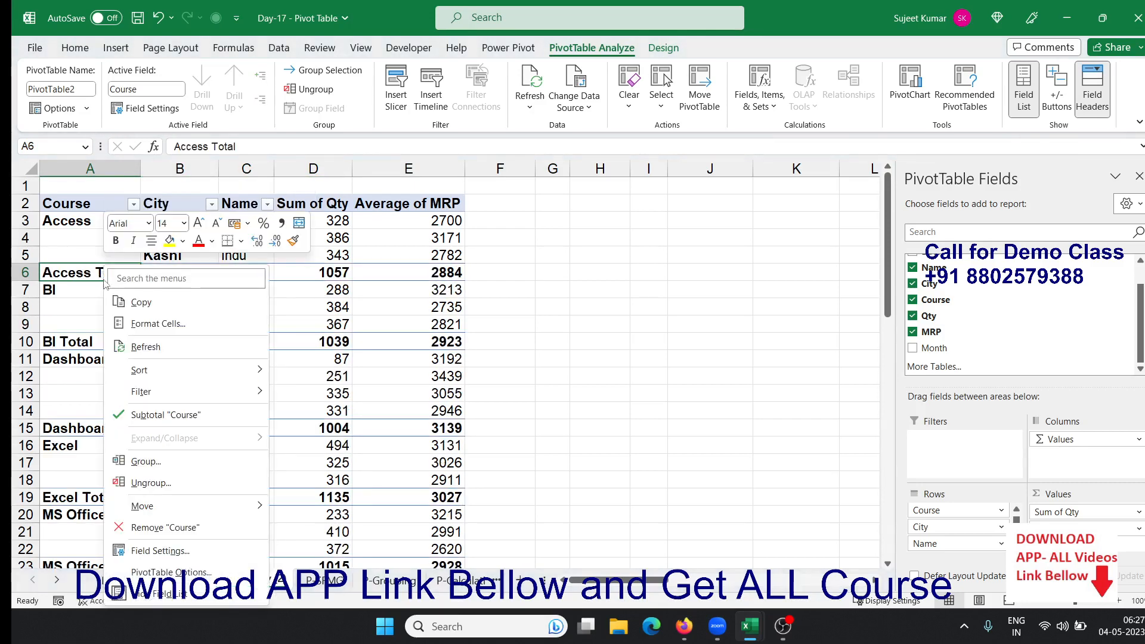
left_click(125, 413)
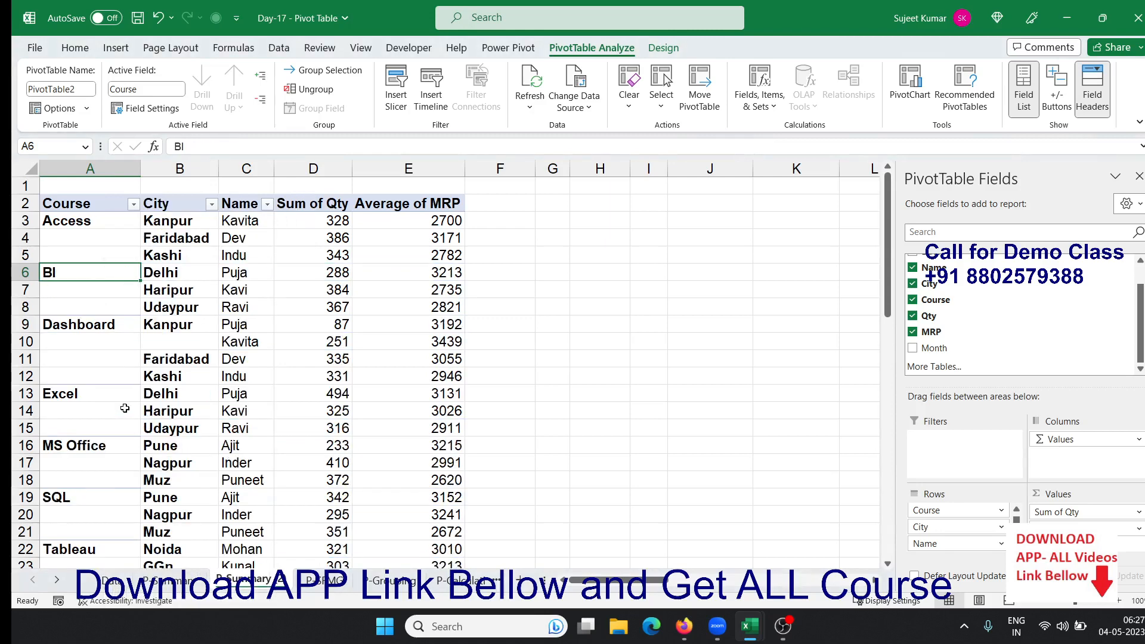
left_click(306, 341)
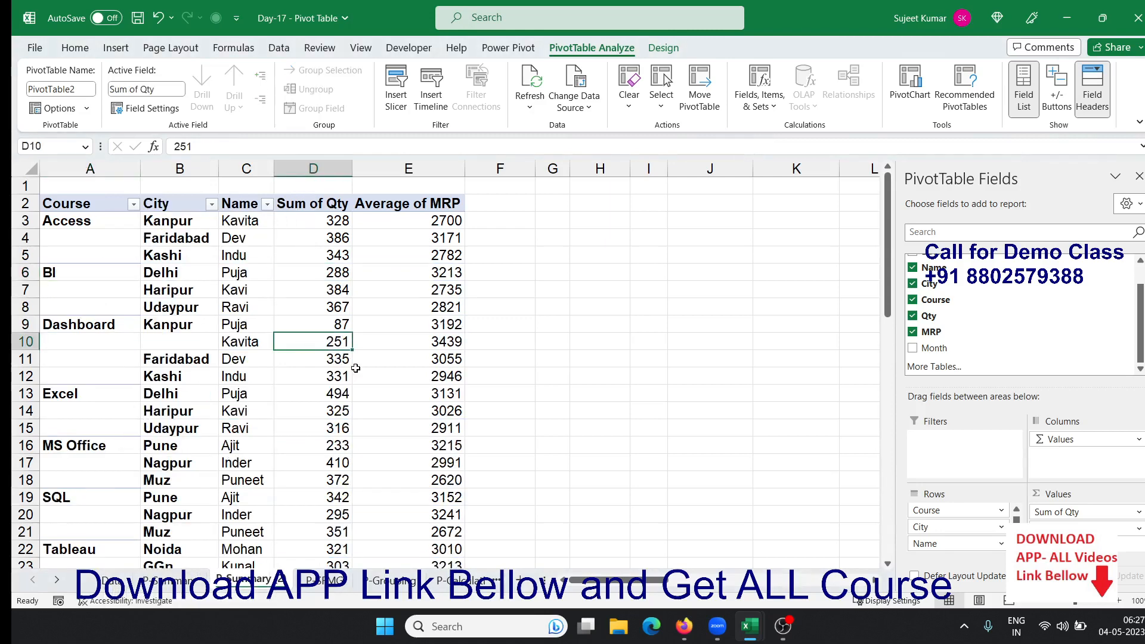
scroll(356, 373, "down", 5)
scroll(356, 372, "up", 5)
left_click_drag(129, 291, 123, 300)
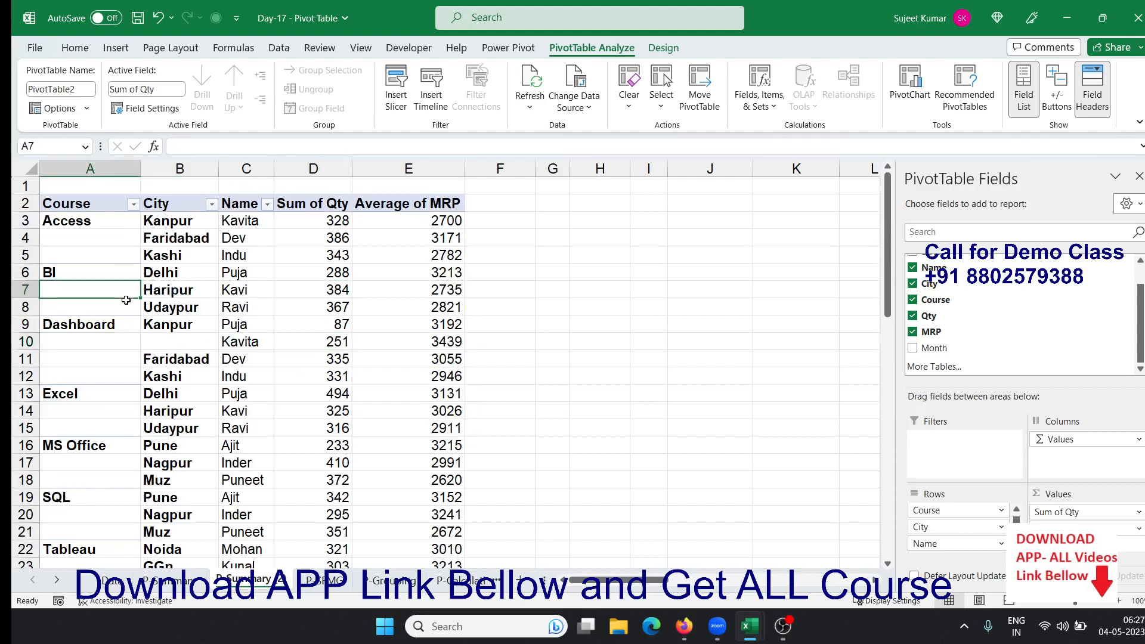
Step: Repeat all item labels in the PivotTable and check the filled Course column down to the grand total
left_click(85, 236)
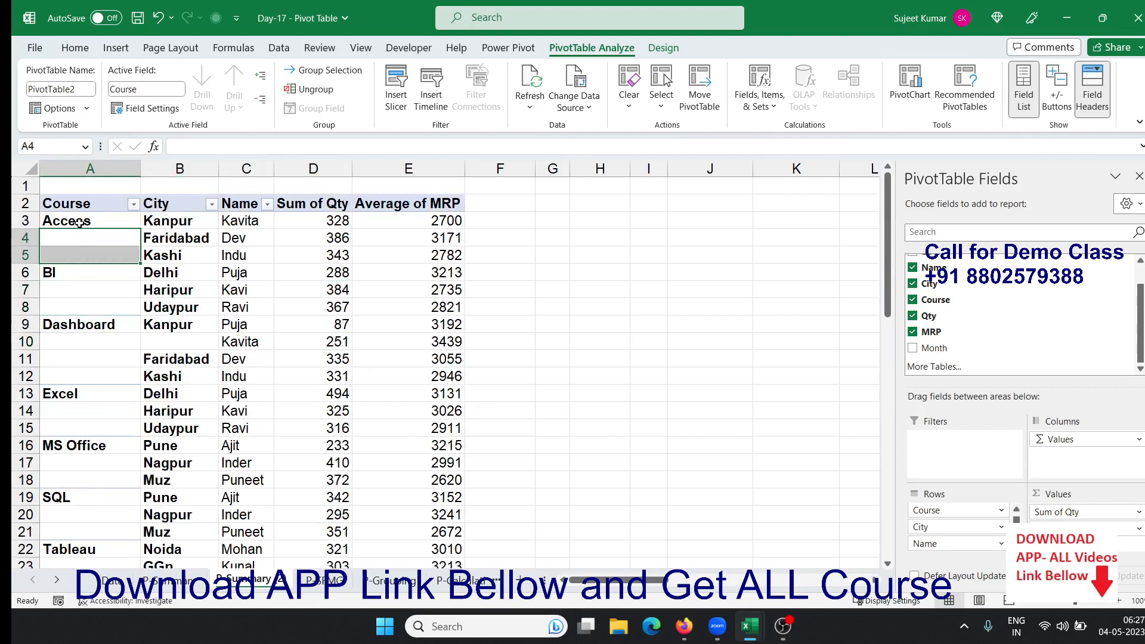
left_click(80, 223)
left_click_drag(81, 224, 88, 289)
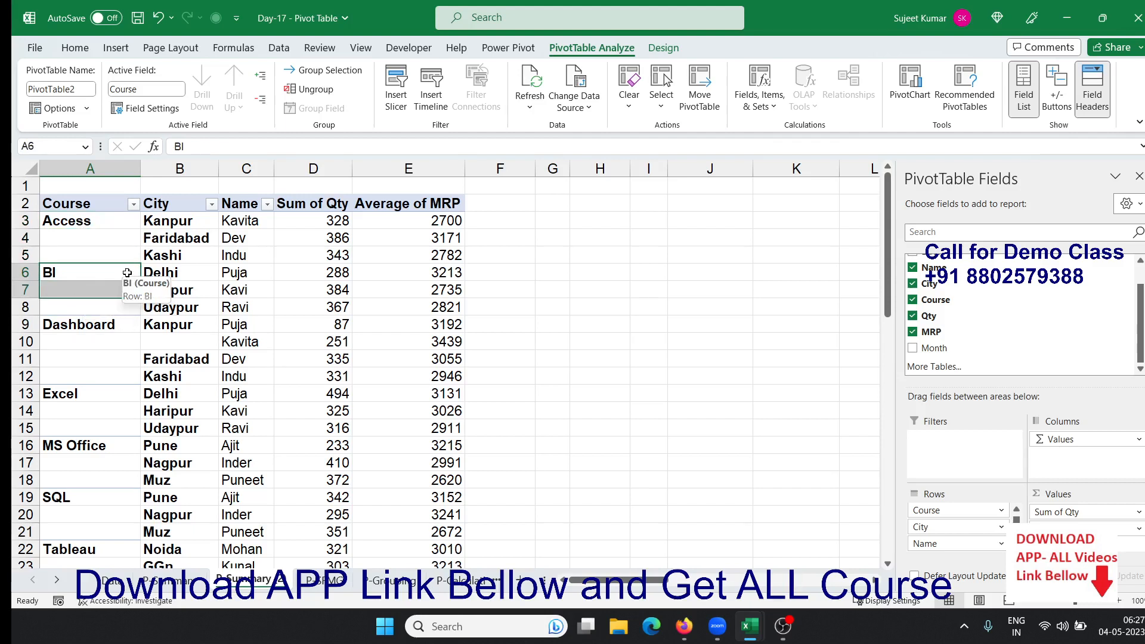
left_click(113, 241)
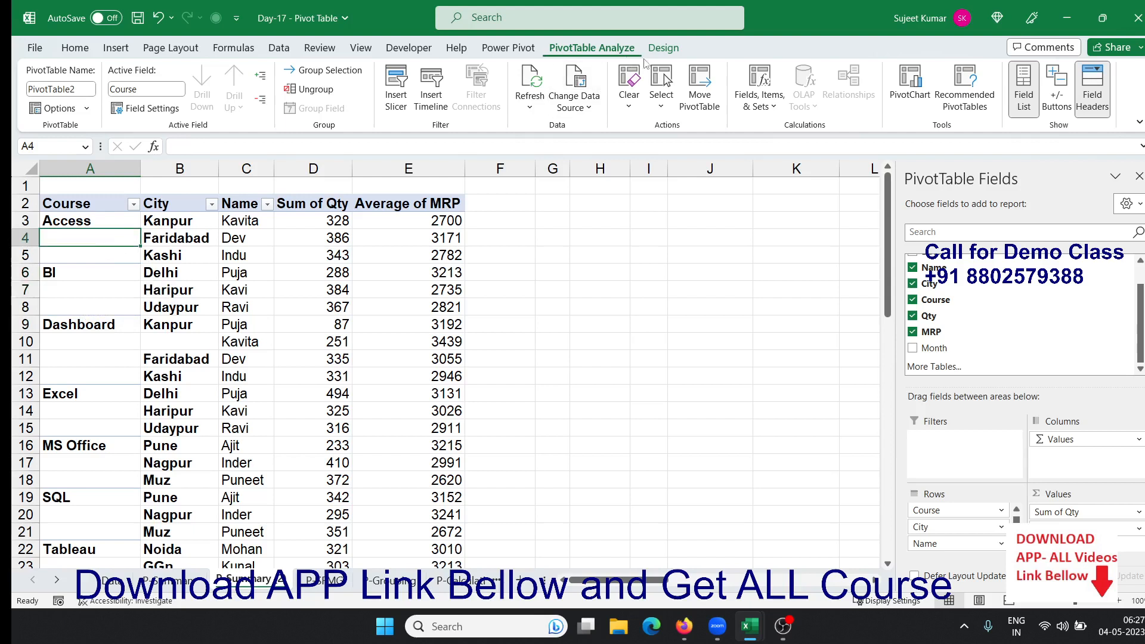
left_click(663, 49)
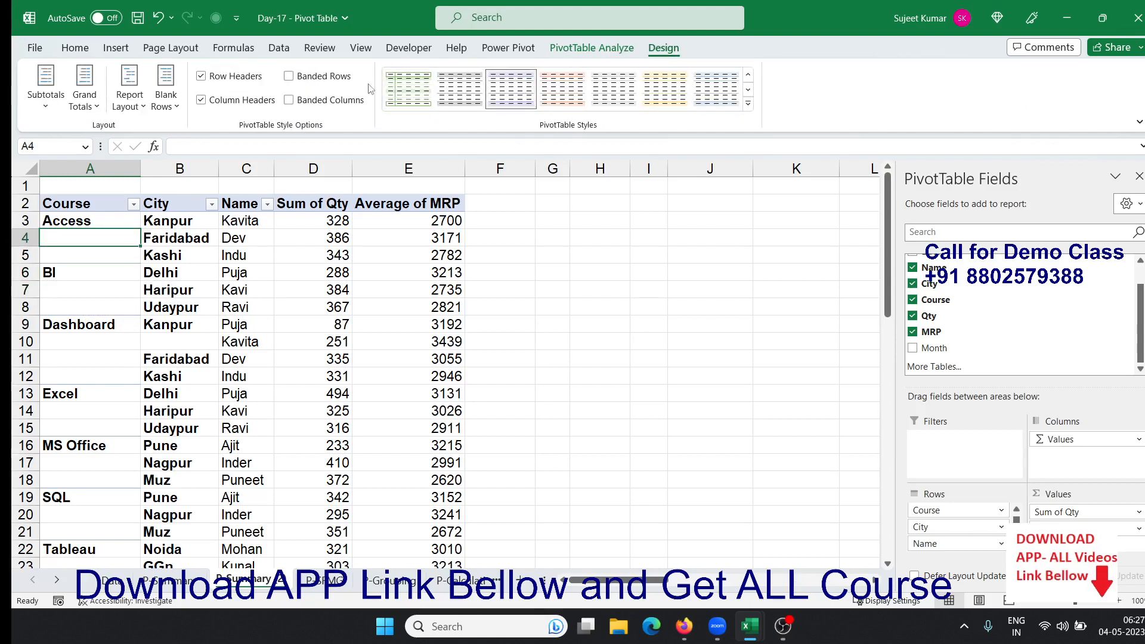
left_click(129, 89)
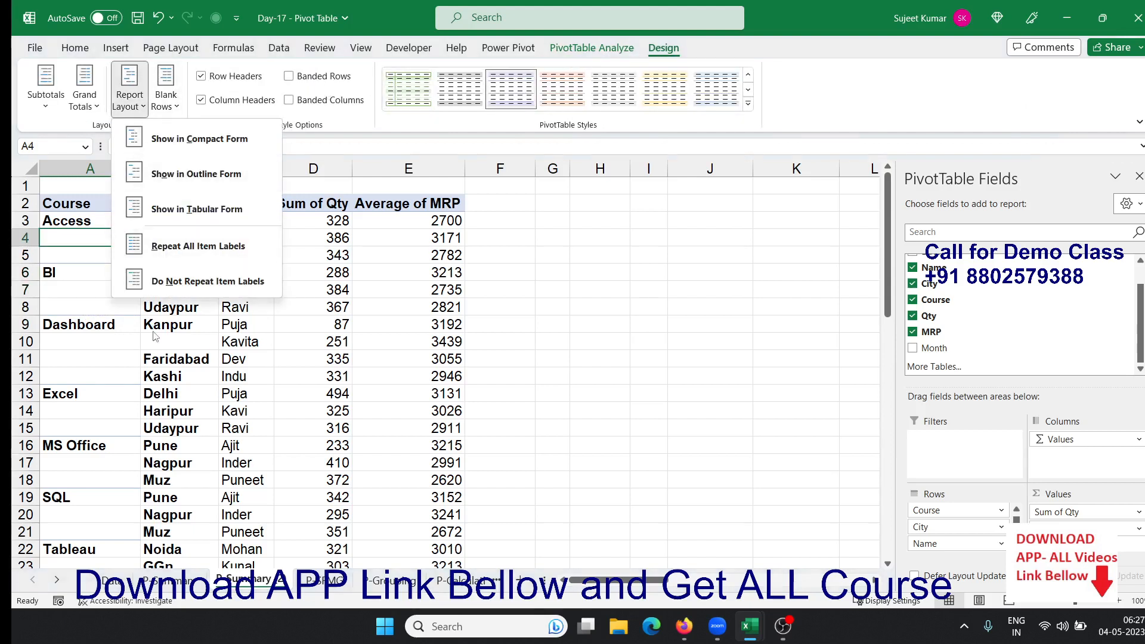
left_click(178, 248)
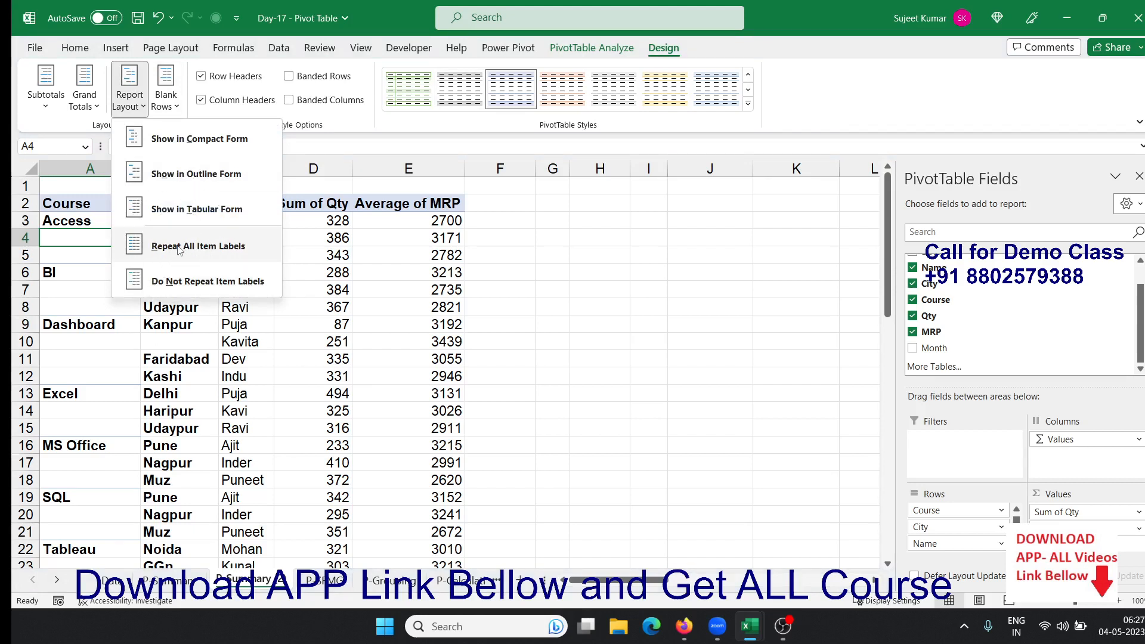
left_click(179, 249)
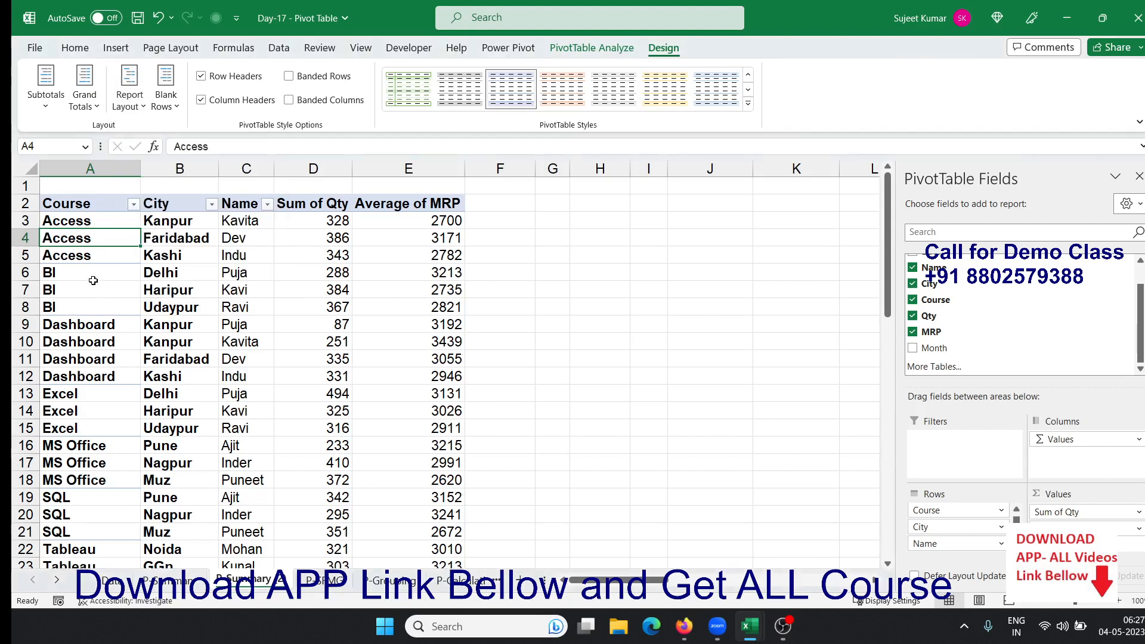
left_click_drag(103, 220, 99, 250)
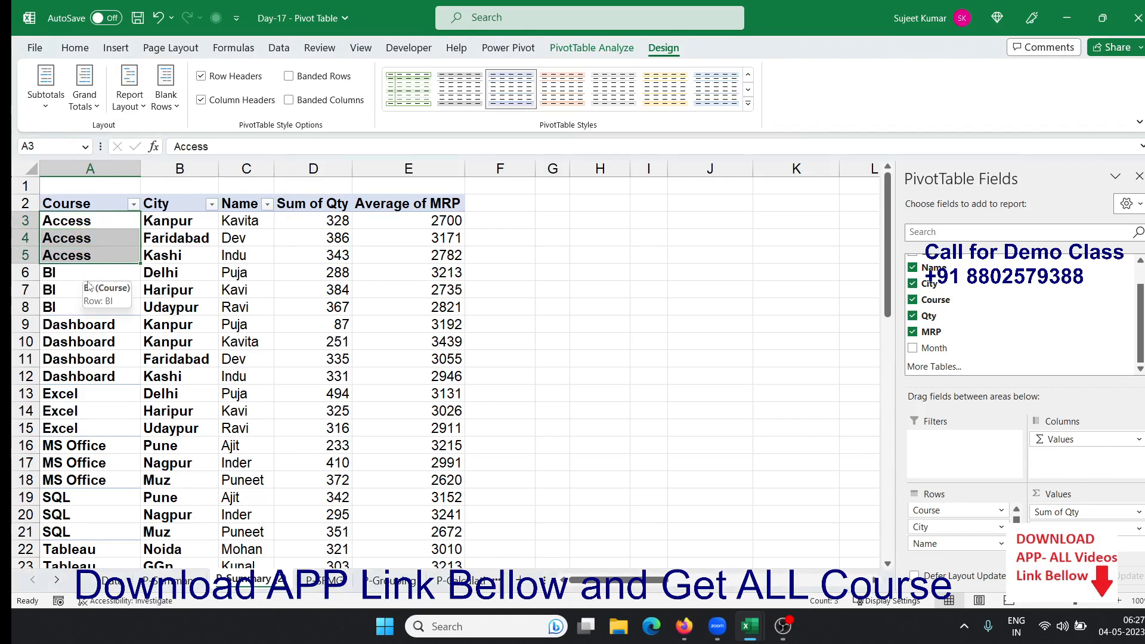
left_click(89, 290)
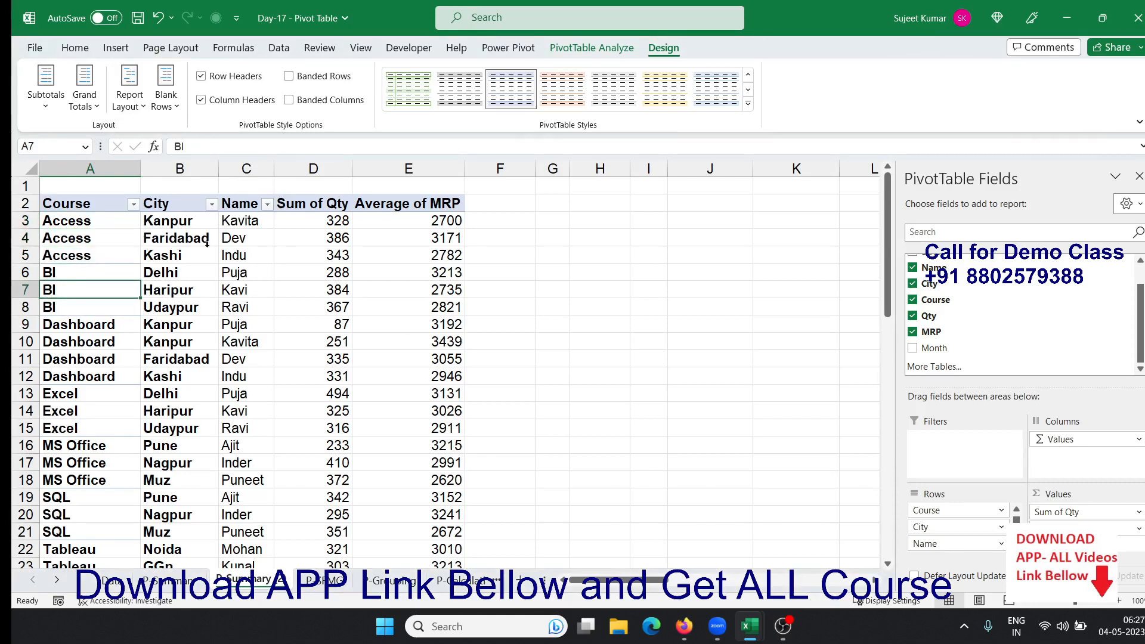
scroll(136, 273, "down", 4)
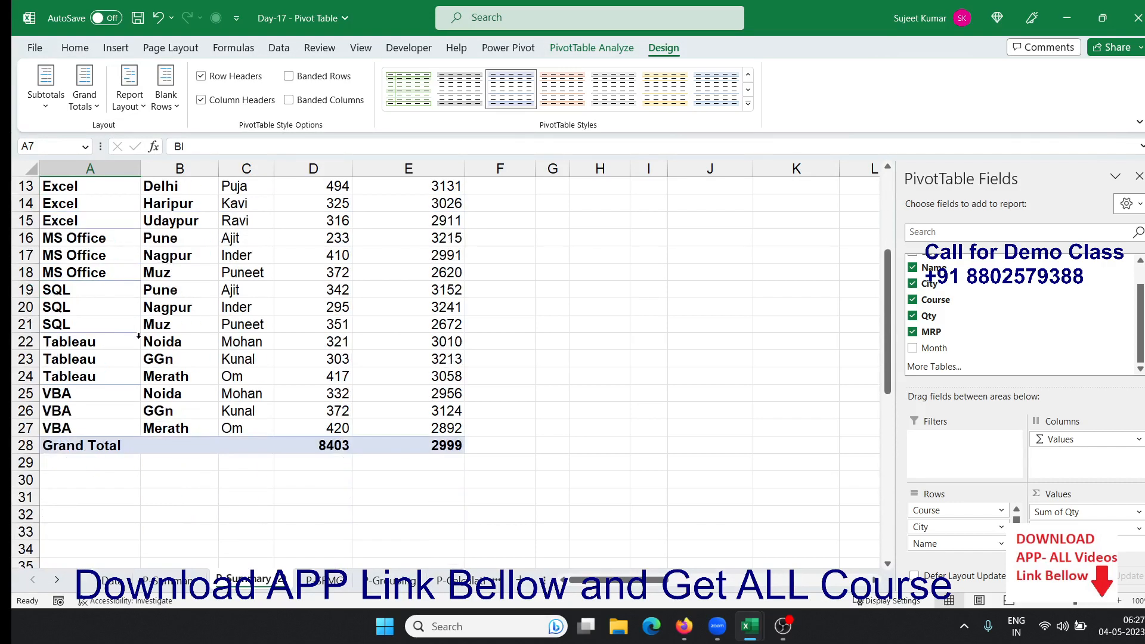
scroll(138, 336, "up", 4)
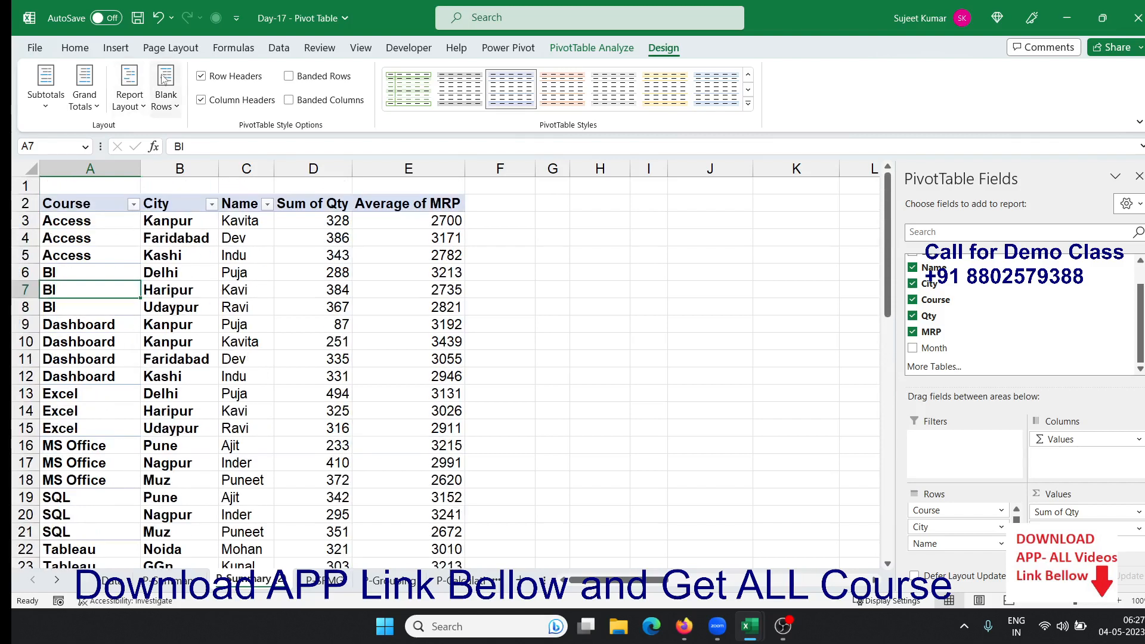
Step: Insert a blank line after each item in the PivotTable and check the spacing between the course rows
left_click(166, 94)
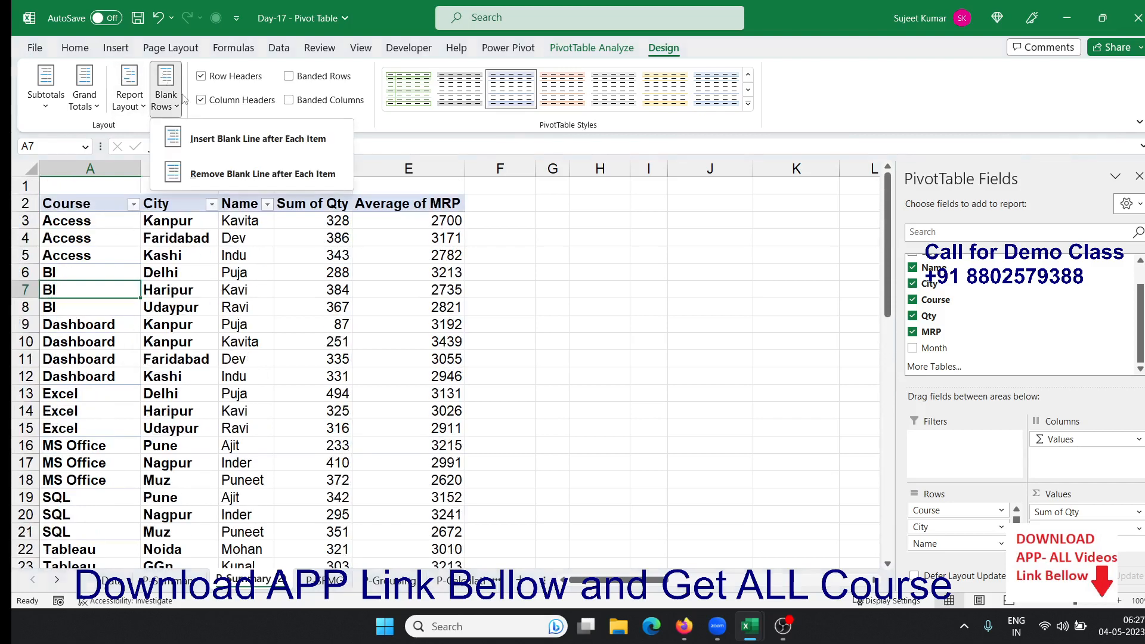
left_click(244, 140)
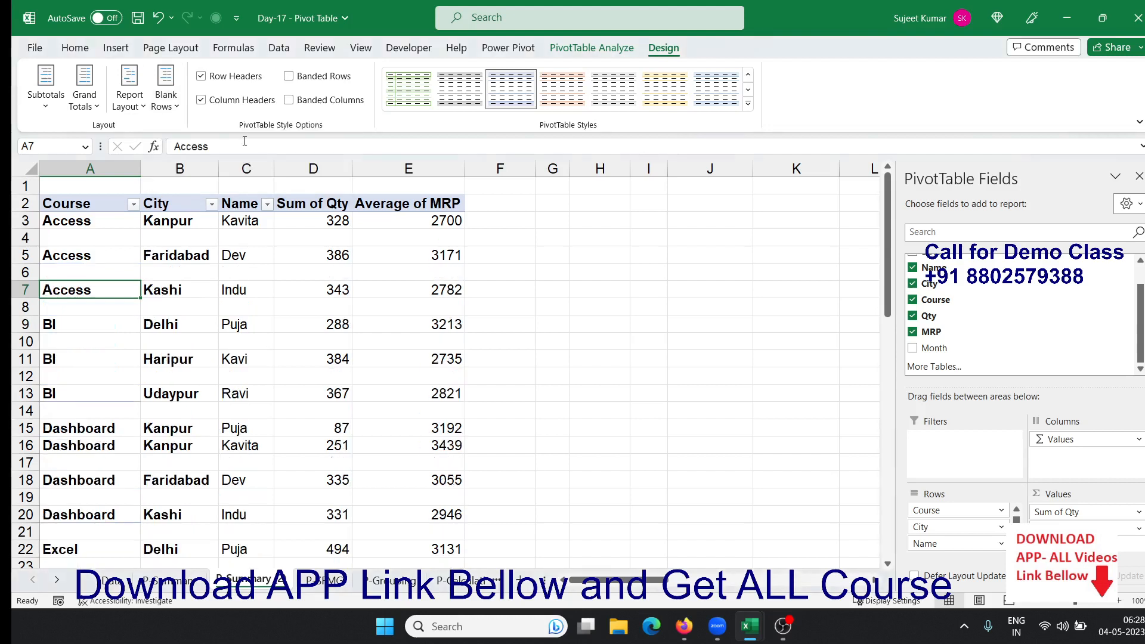
left_click(174, 343)
left_click(94, 232)
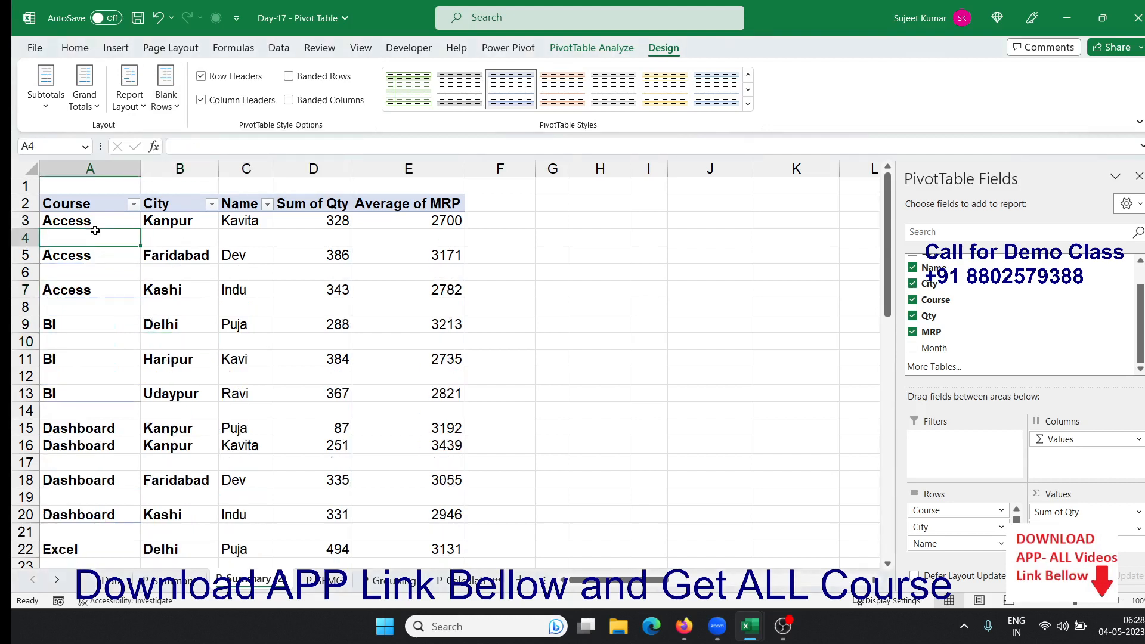
left_click(93, 261)
left_click(102, 337)
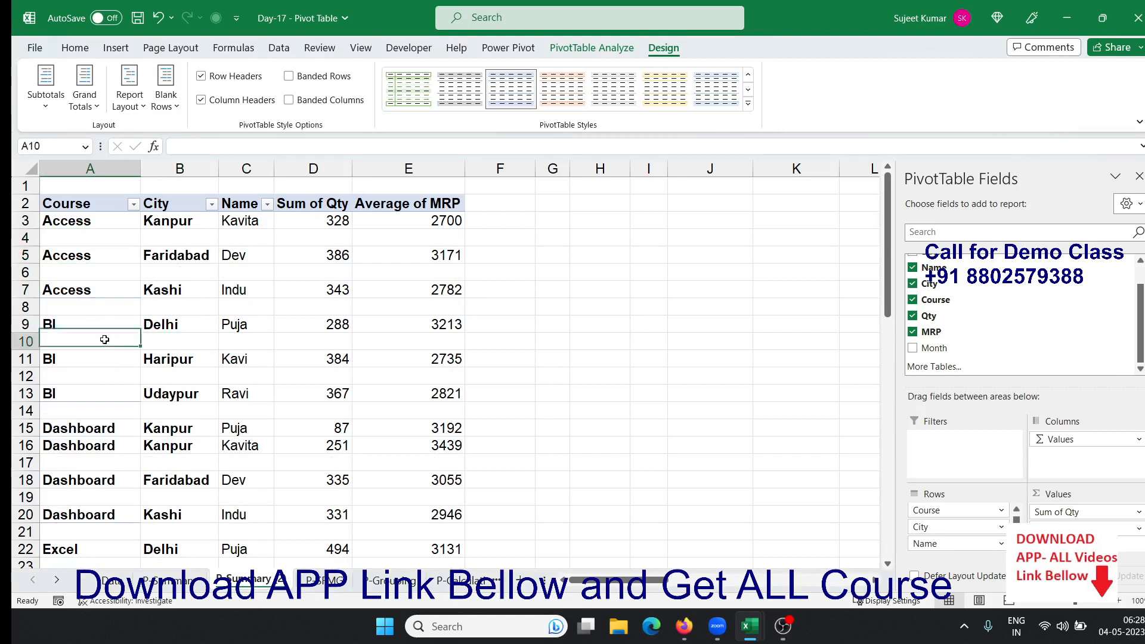
left_click(96, 464)
scroll(95, 463, "down", 2)
left_click(97, 459)
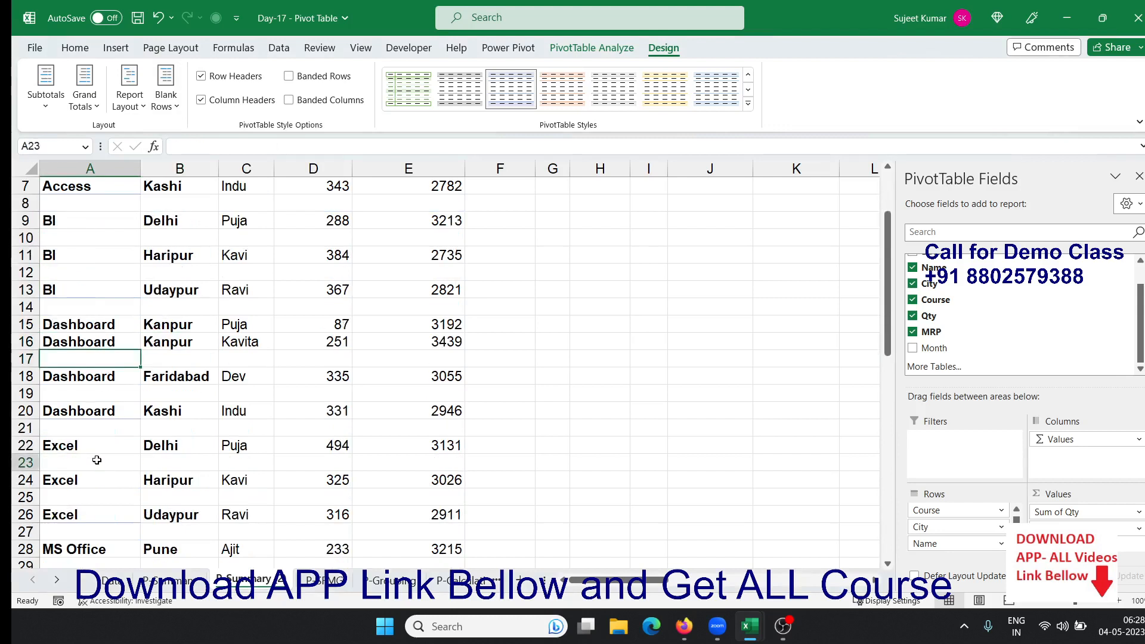
scroll(96, 460, "up", 2)
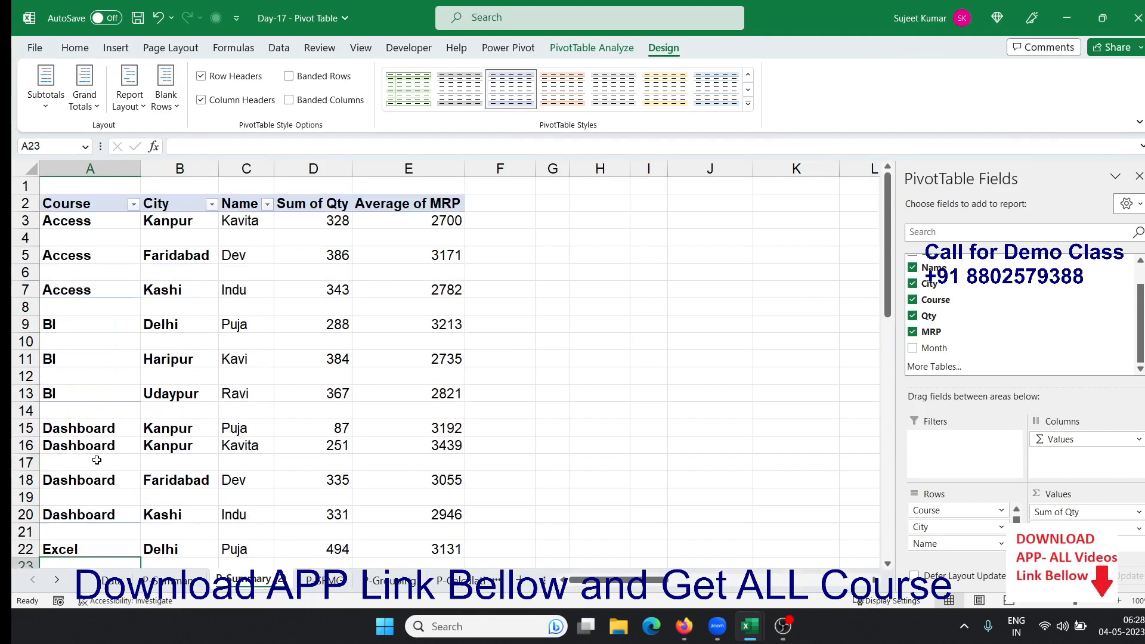
Step: Remove the blank lines after each item and stop repeating the item labels
left_click(166, 92)
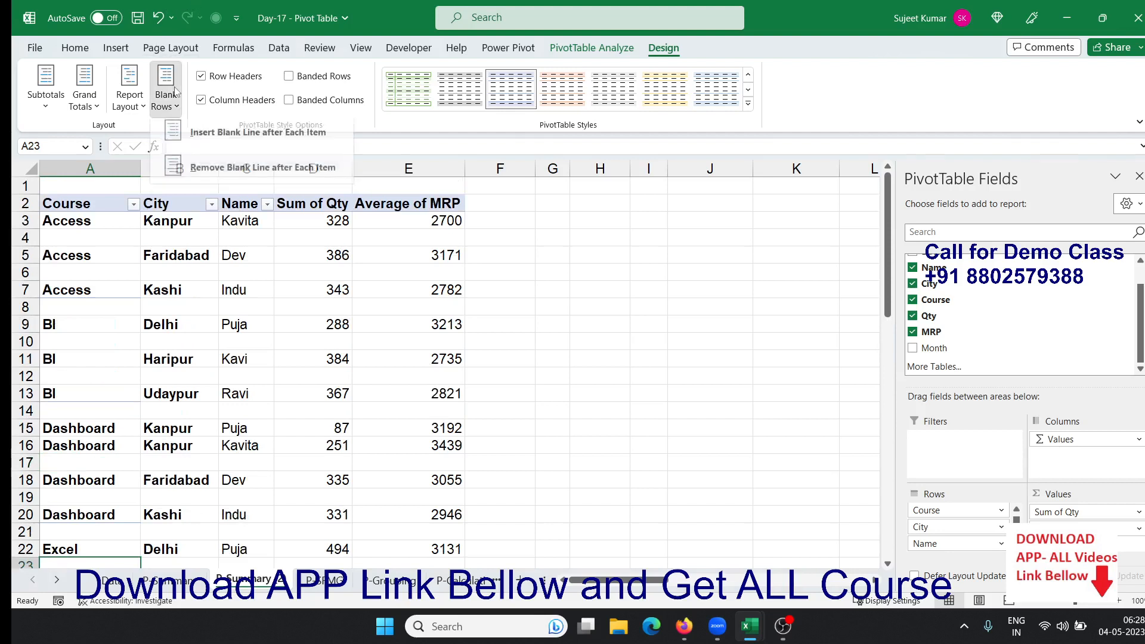
left_click(238, 173)
left_click(129, 90)
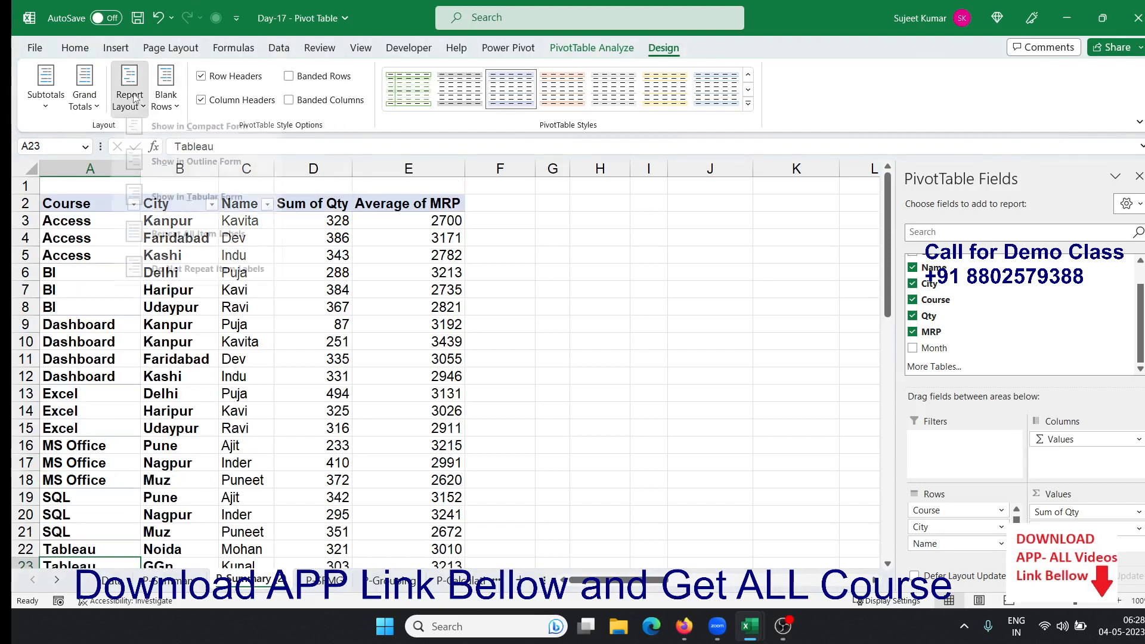
left_click(196, 281)
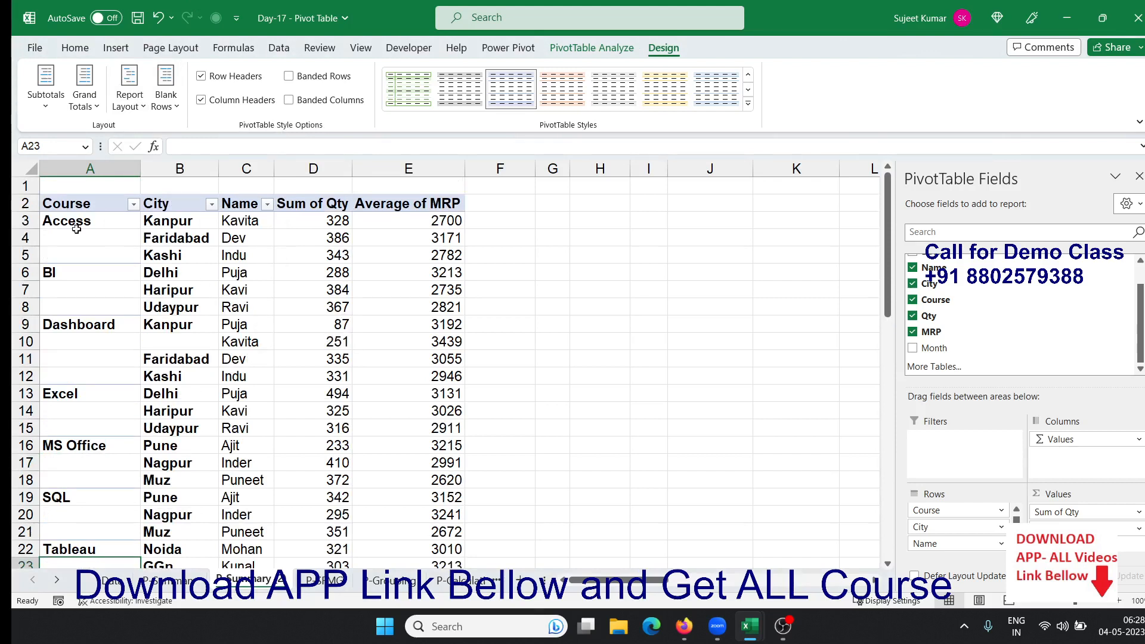
Step: Try to merge and center the Access course cells A3:A5
left_click_drag(91, 222, 103, 248)
right_click(103, 248)
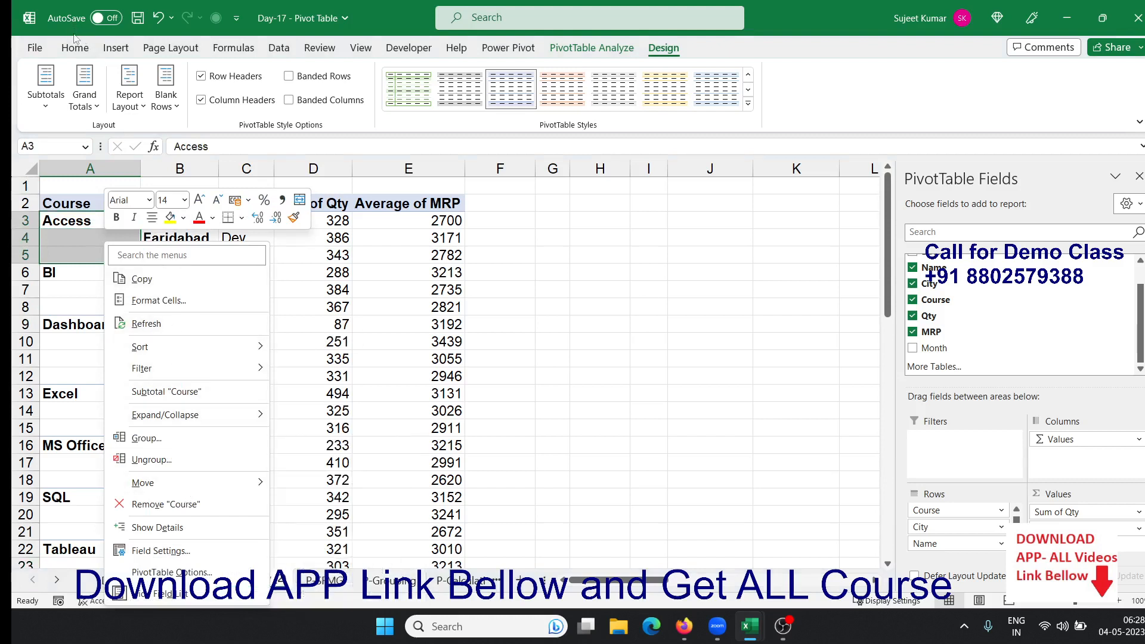
left_click(76, 52)
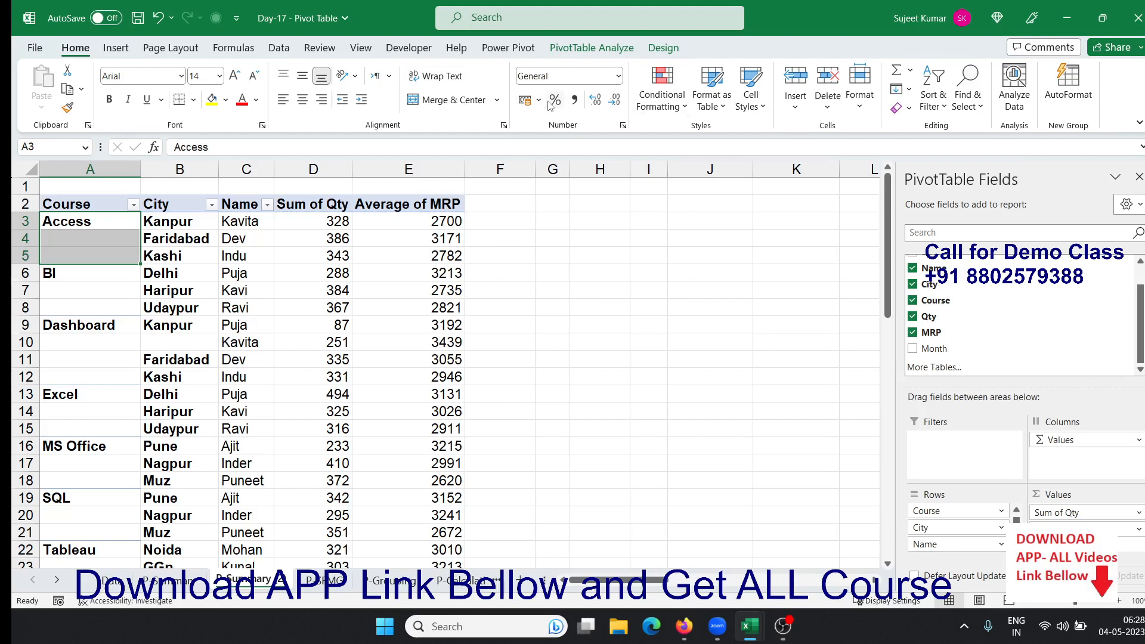
left_click(425, 101)
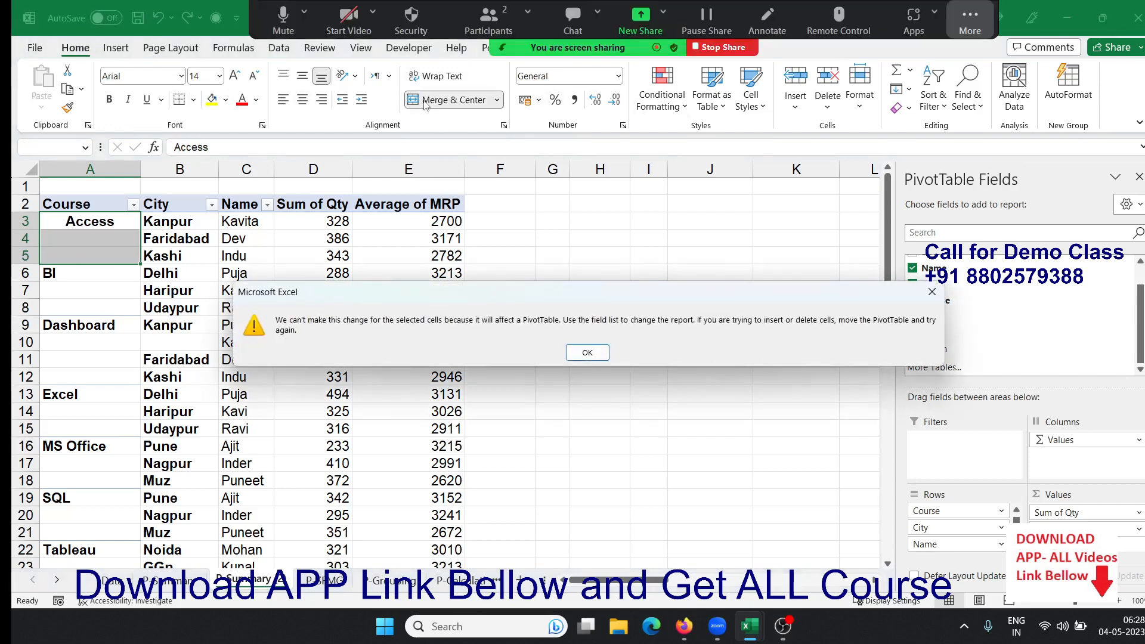
left_click(941, 292)
Step: Enable merging and centering of cells with labels in the PivotTable options and check the whole report
right_click(256, 327)
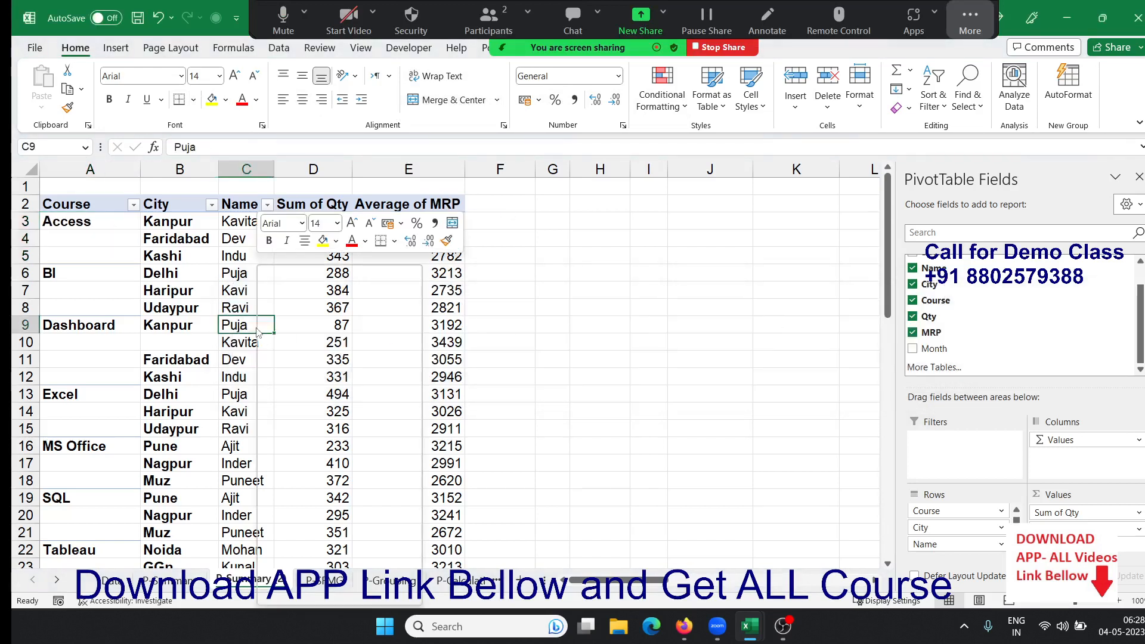
left_click(325, 572)
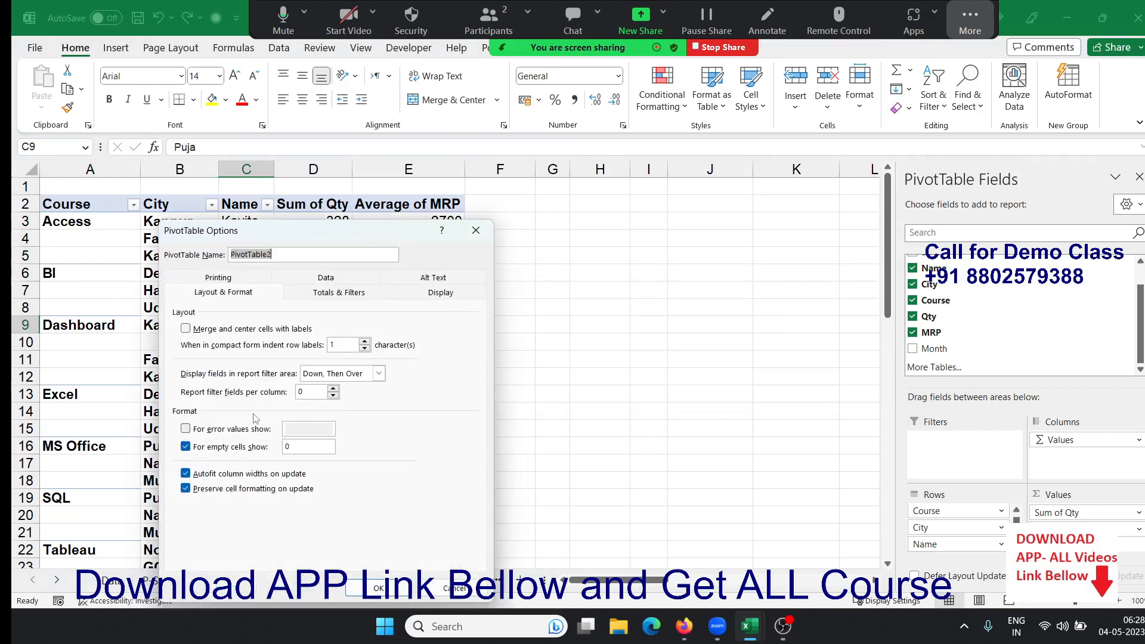
left_click(249, 329)
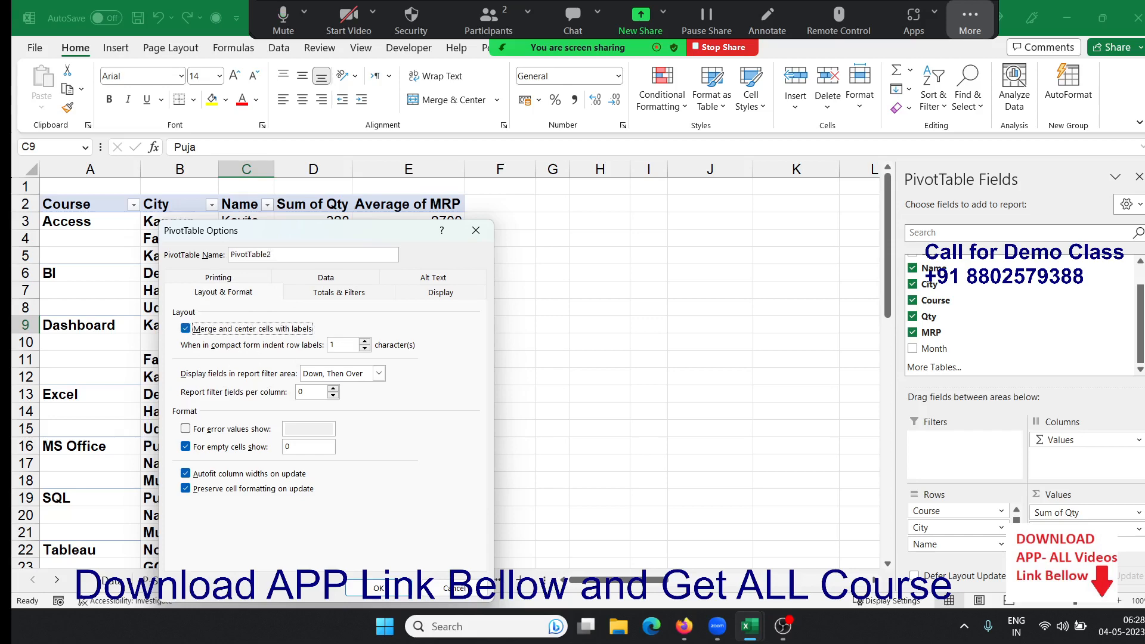
left_click(379, 588)
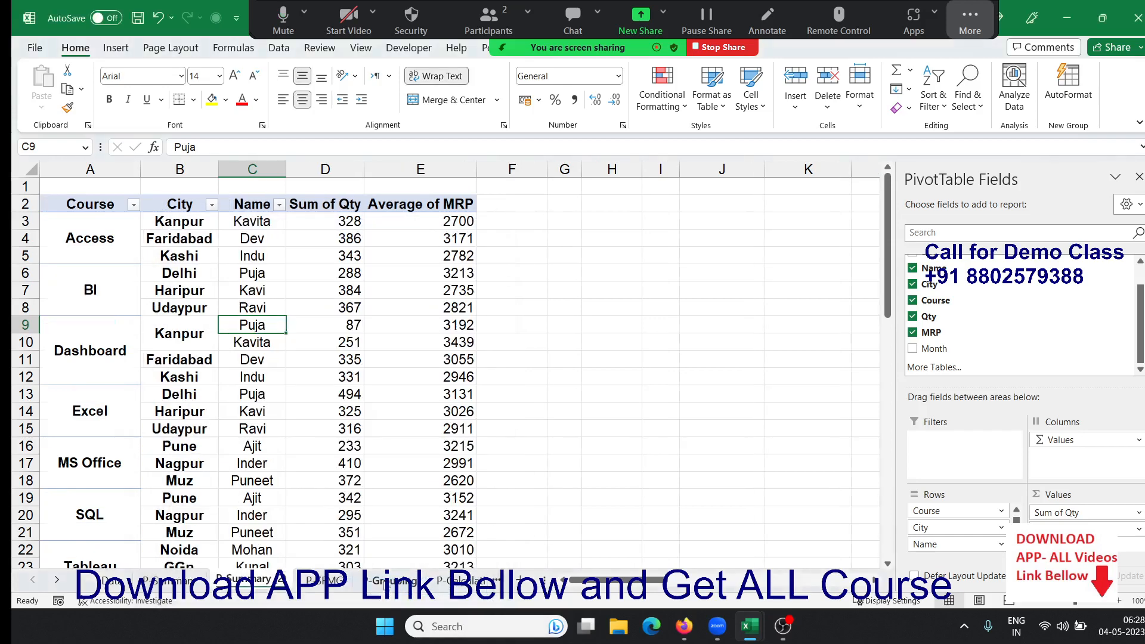
left_click(336, 341)
scroll(335, 341, "down", 6)
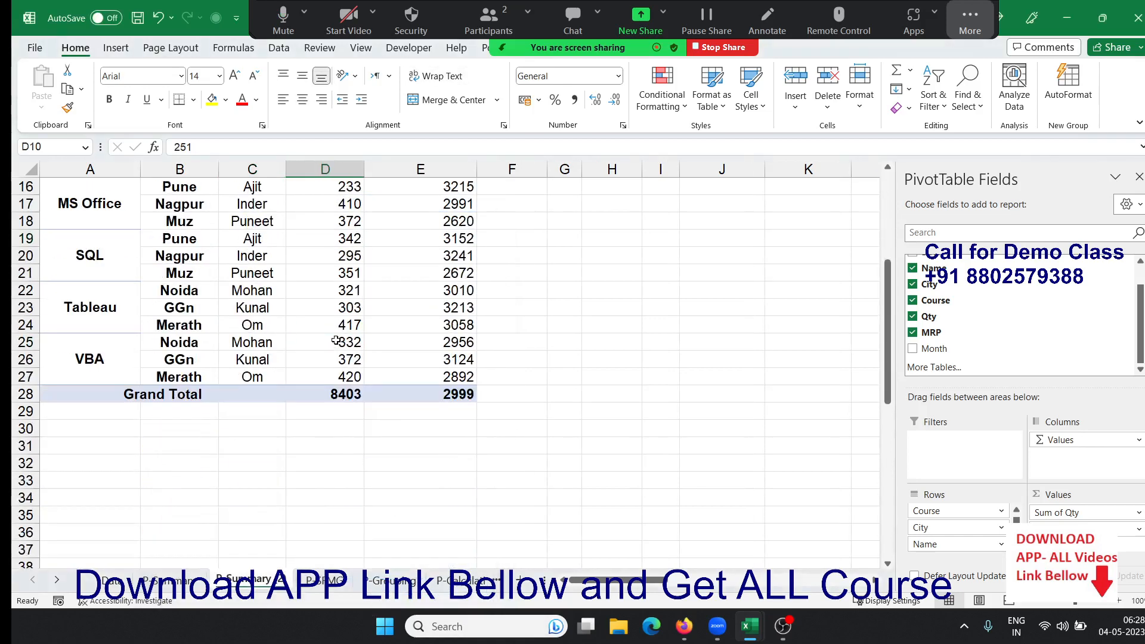
scroll(336, 342, "up", 6)
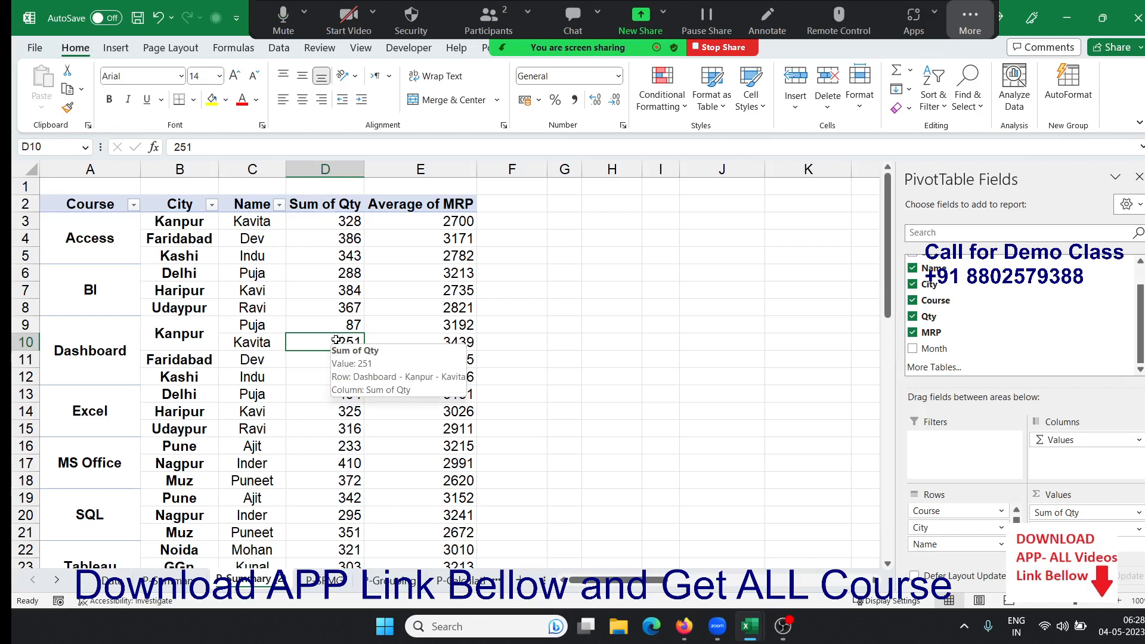
Step: Extract the source records behind the BI course's Udaypur Sum of Qty value to a new sheet
left_click(123, 305)
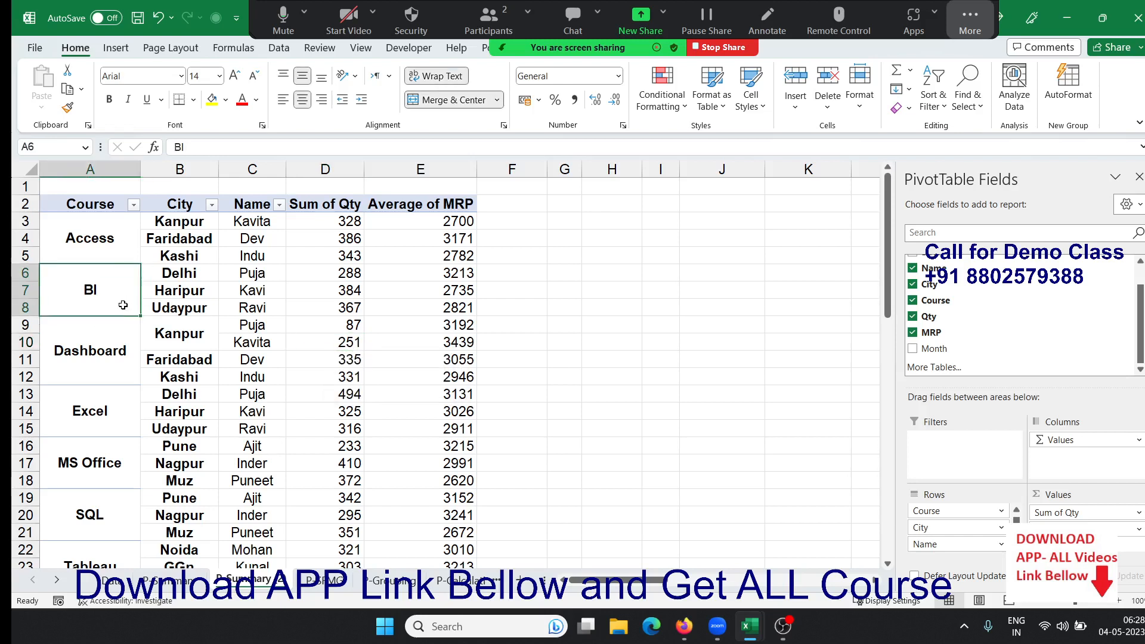
left_click(175, 312)
left_click(251, 307)
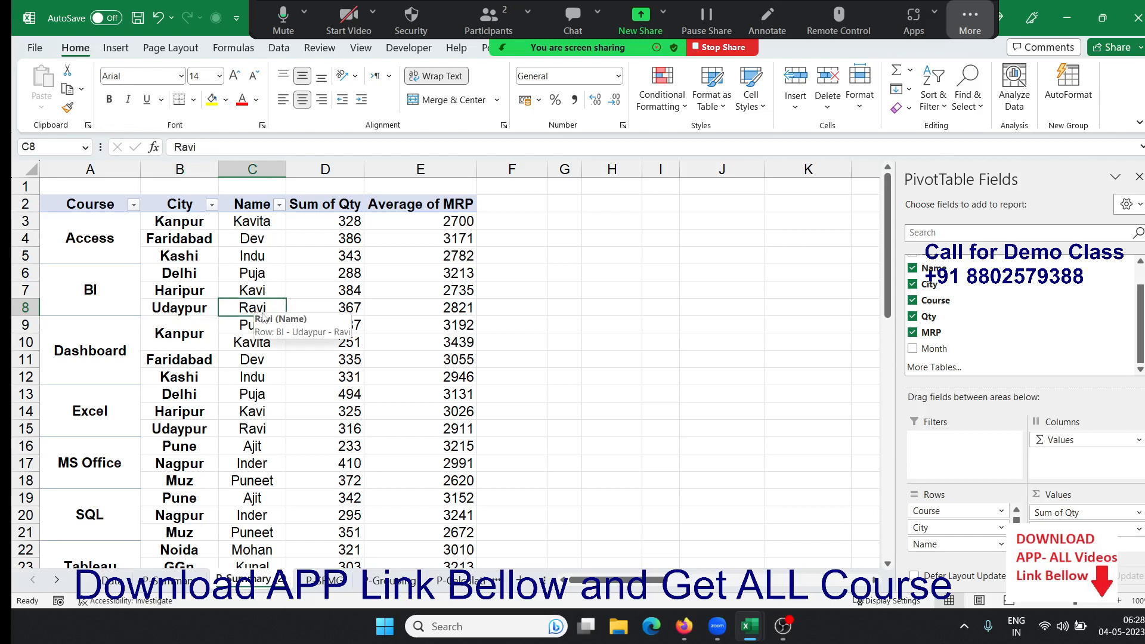
left_click(336, 311)
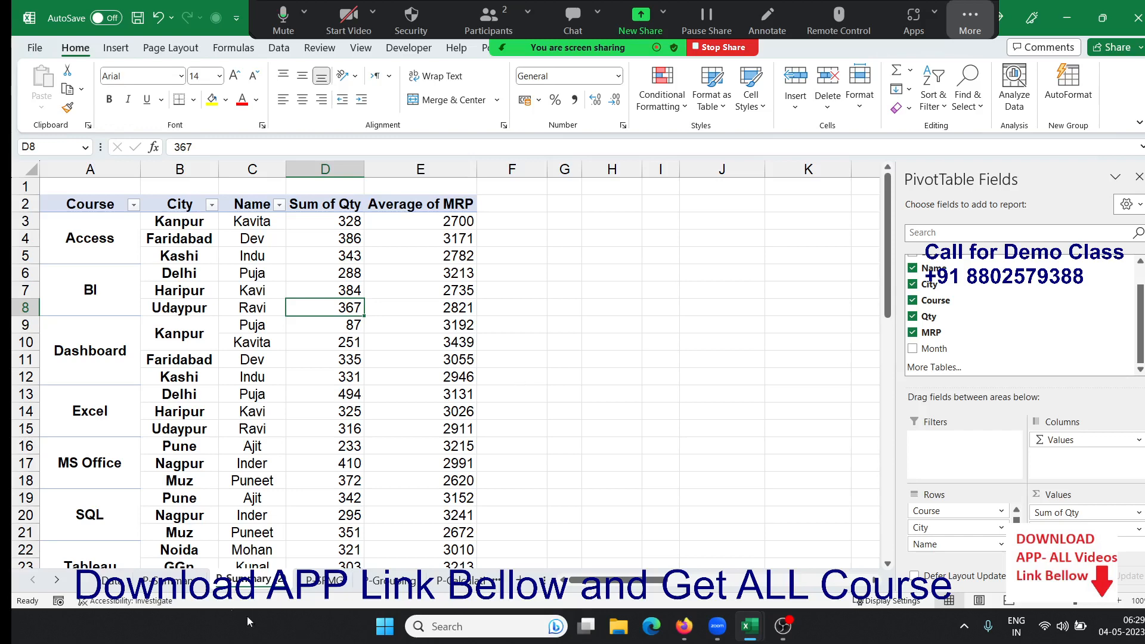
left_click(132, 581)
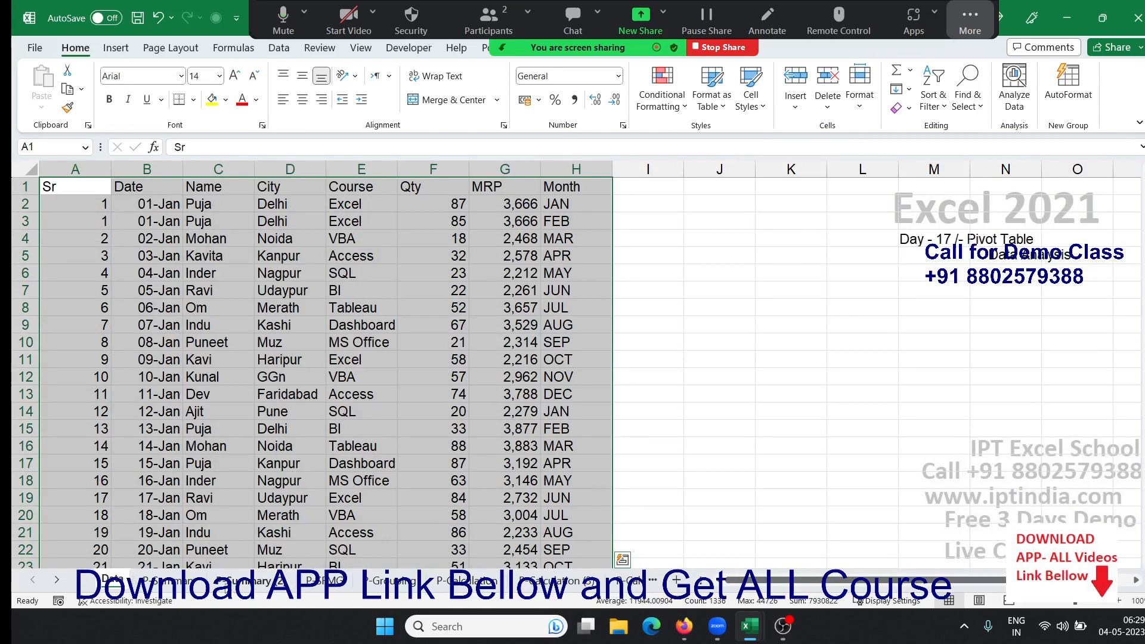
left_click(234, 581)
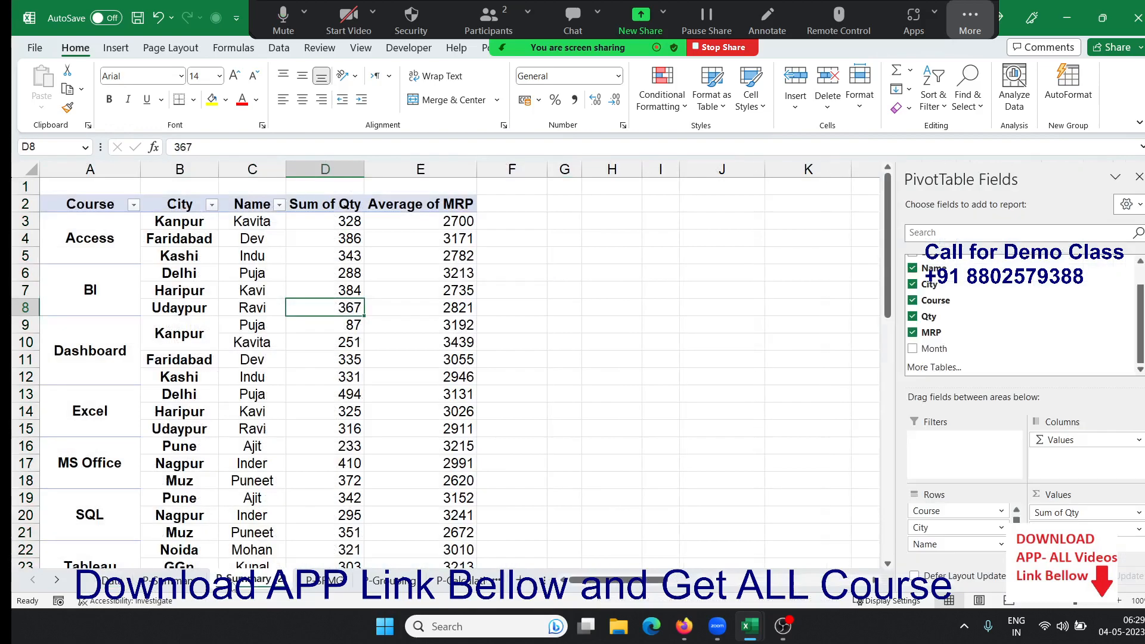
double_click(334, 307)
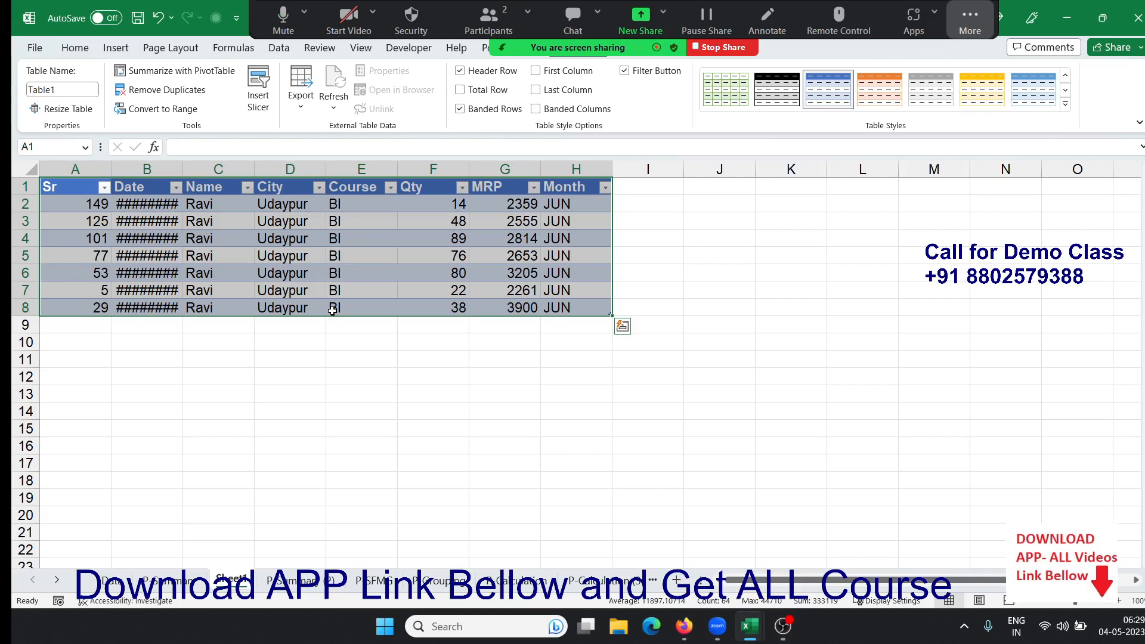
Step: Delete the sheet holding the extracted Udaypur source records for the BI course
right_click(243, 587)
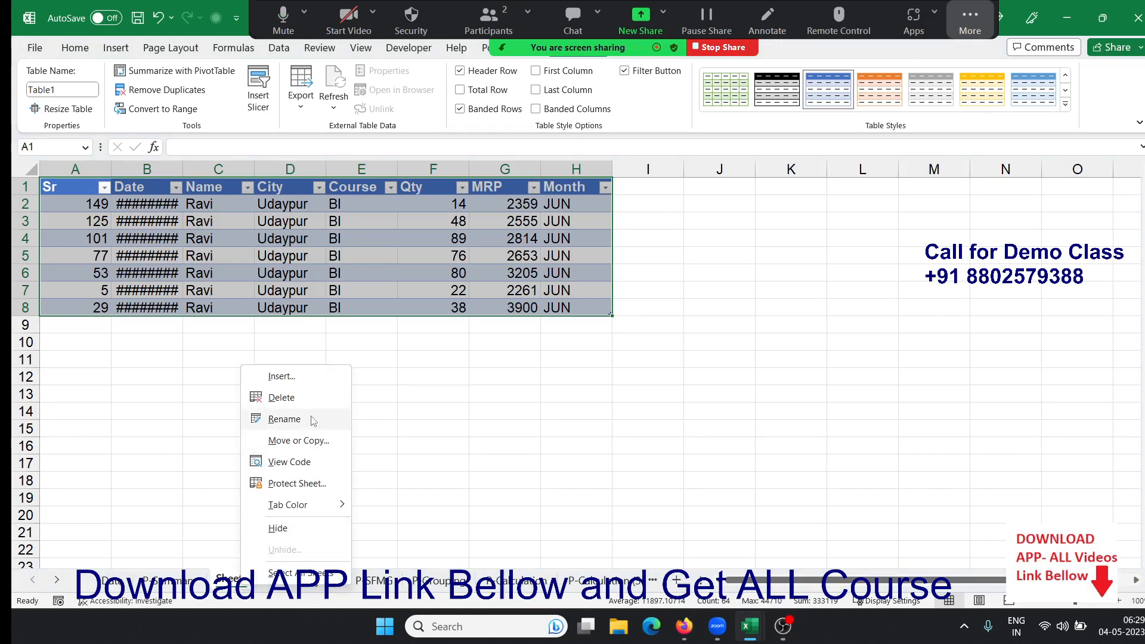
left_click(281, 397)
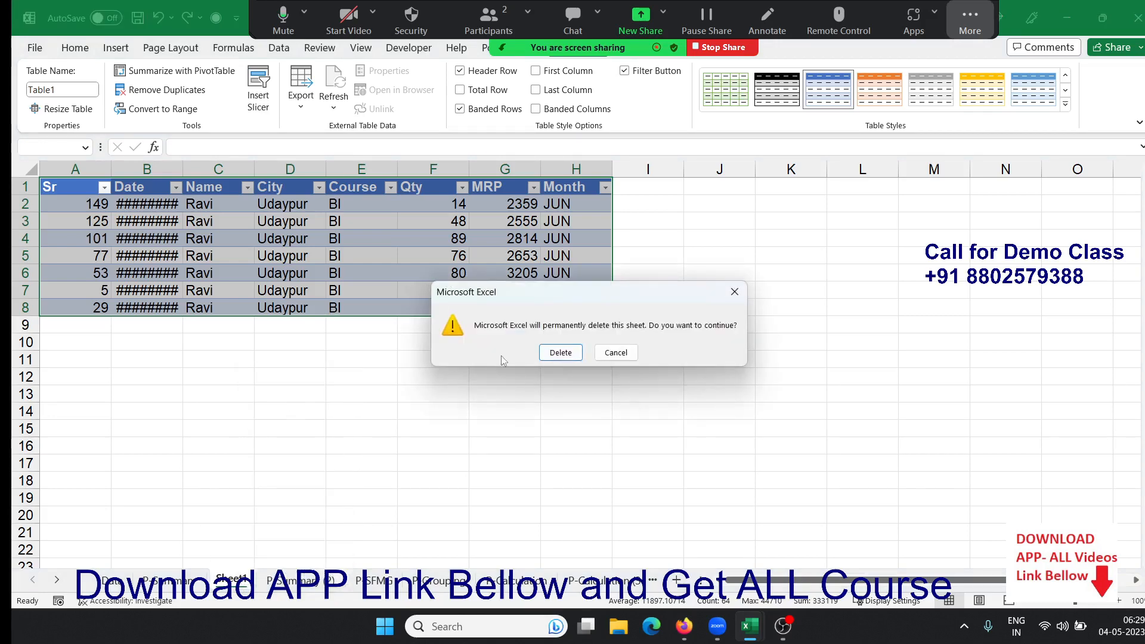
left_click(560, 353)
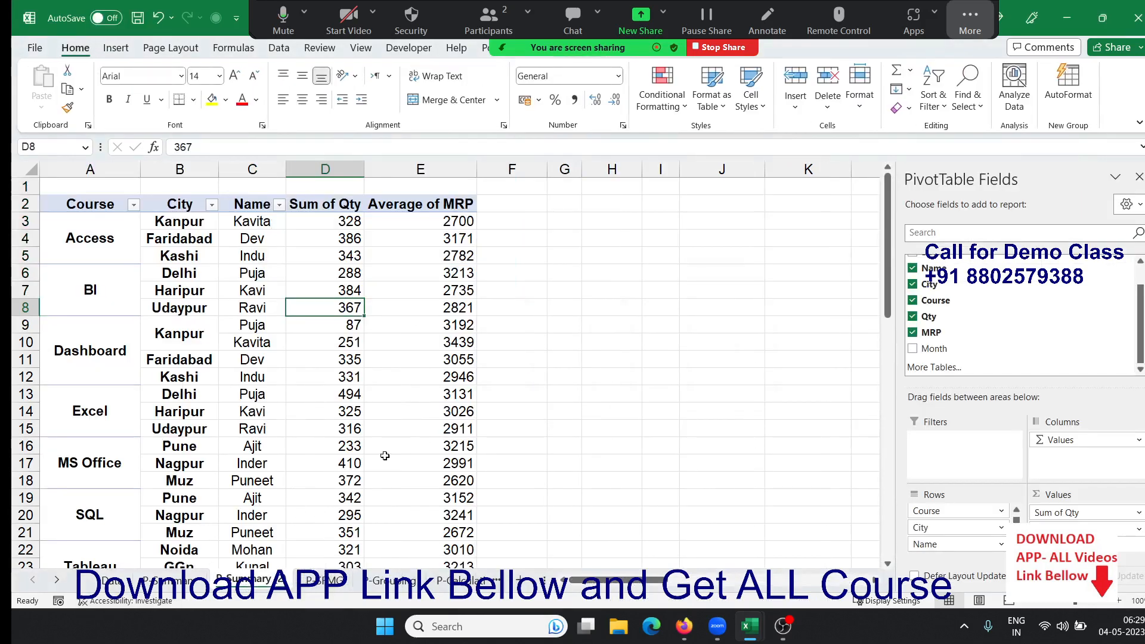
double_click(254, 309)
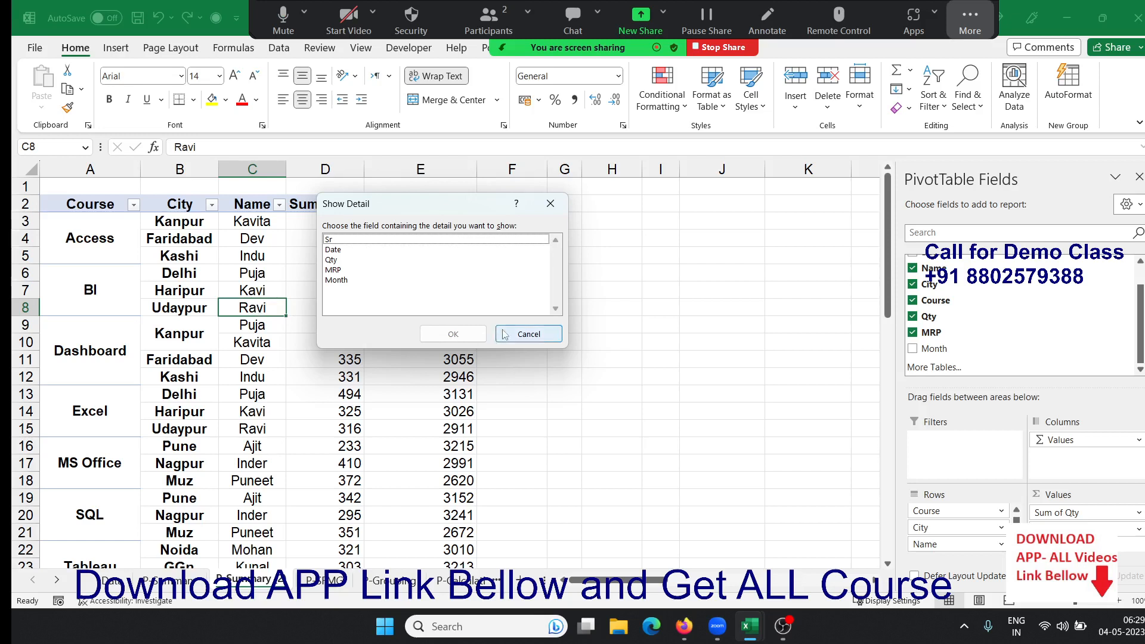
left_click(521, 335)
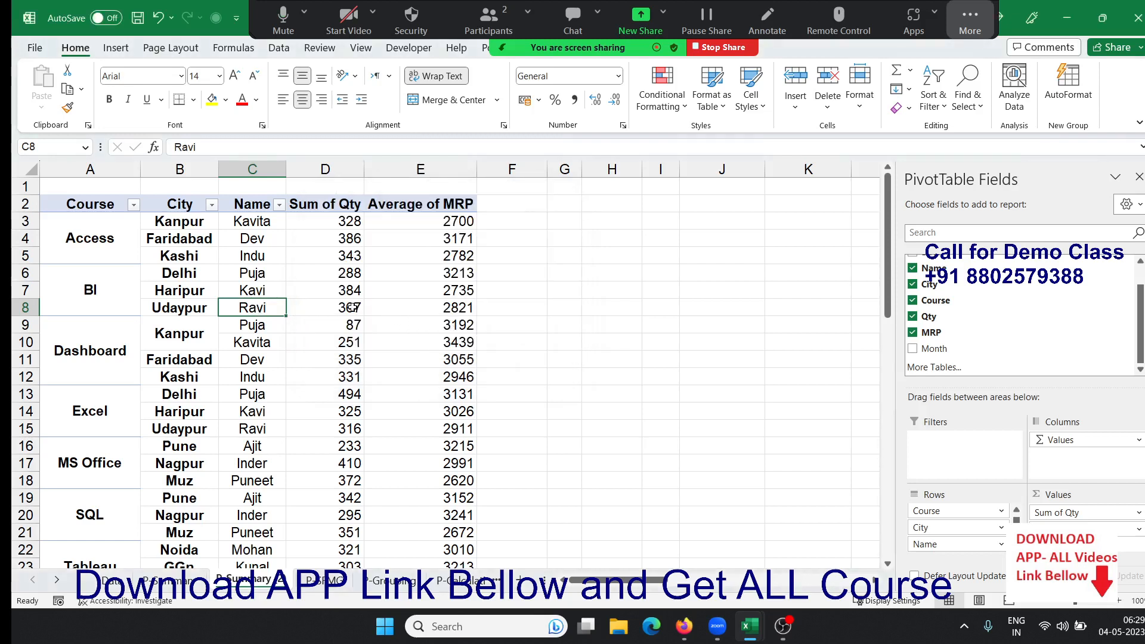
left_click(353, 307)
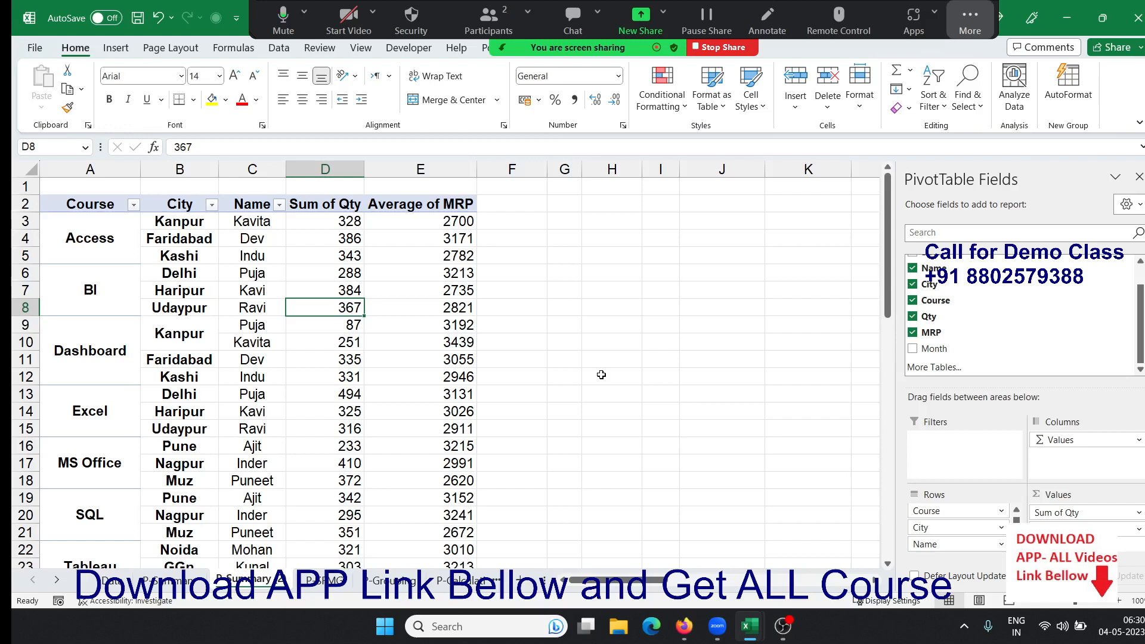
left_click(608, 348)
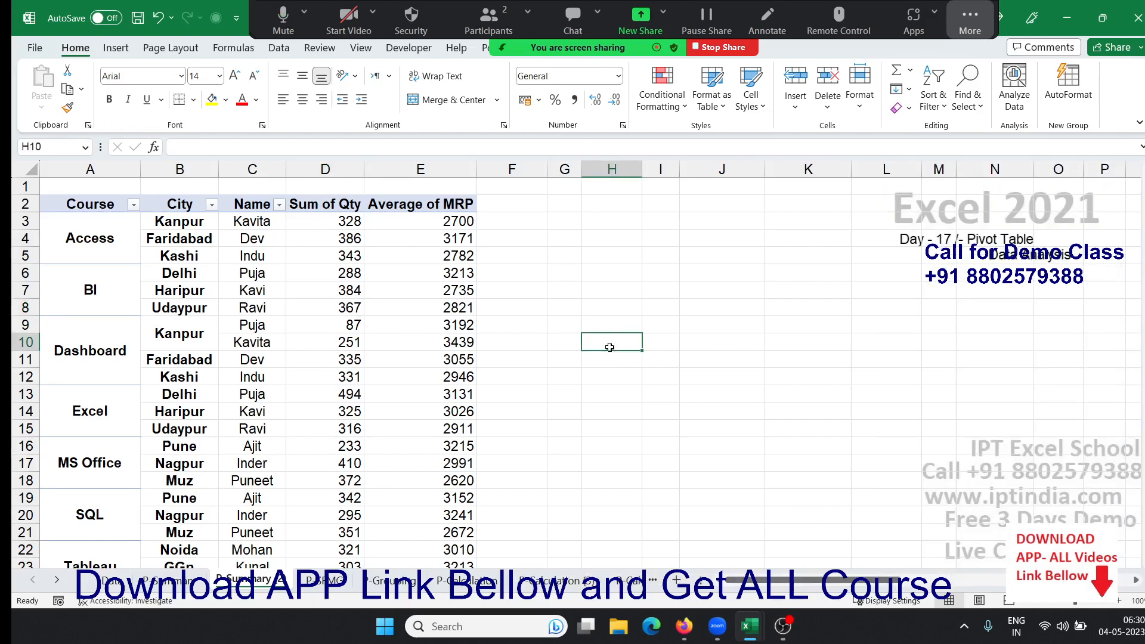
double_click(609, 348)
double_click(609, 323)
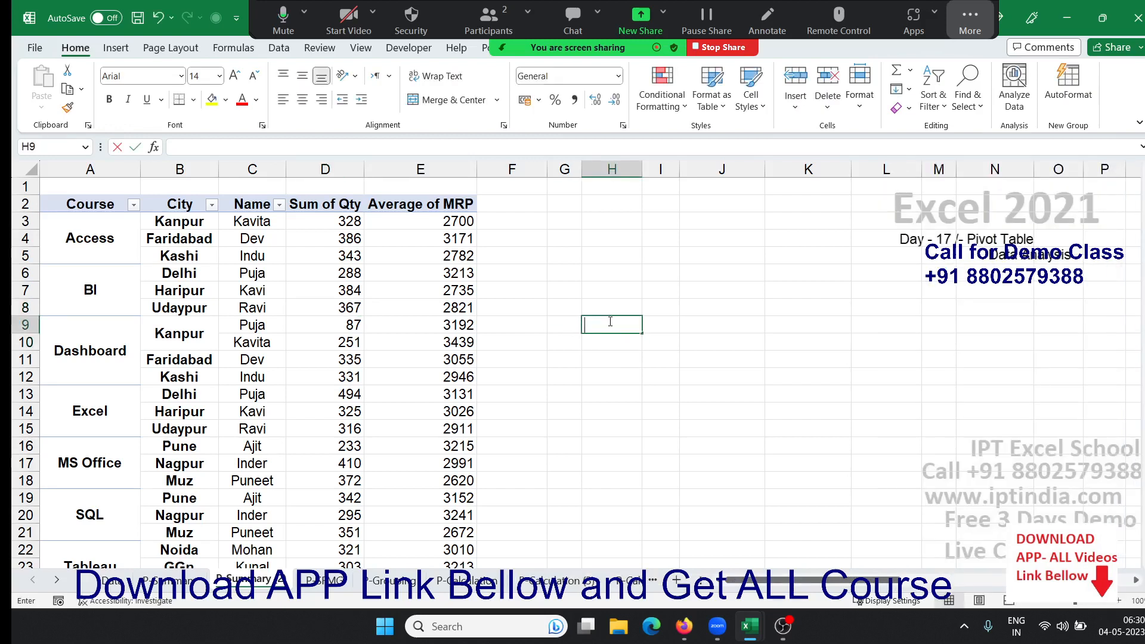
key("ctrl+Up")
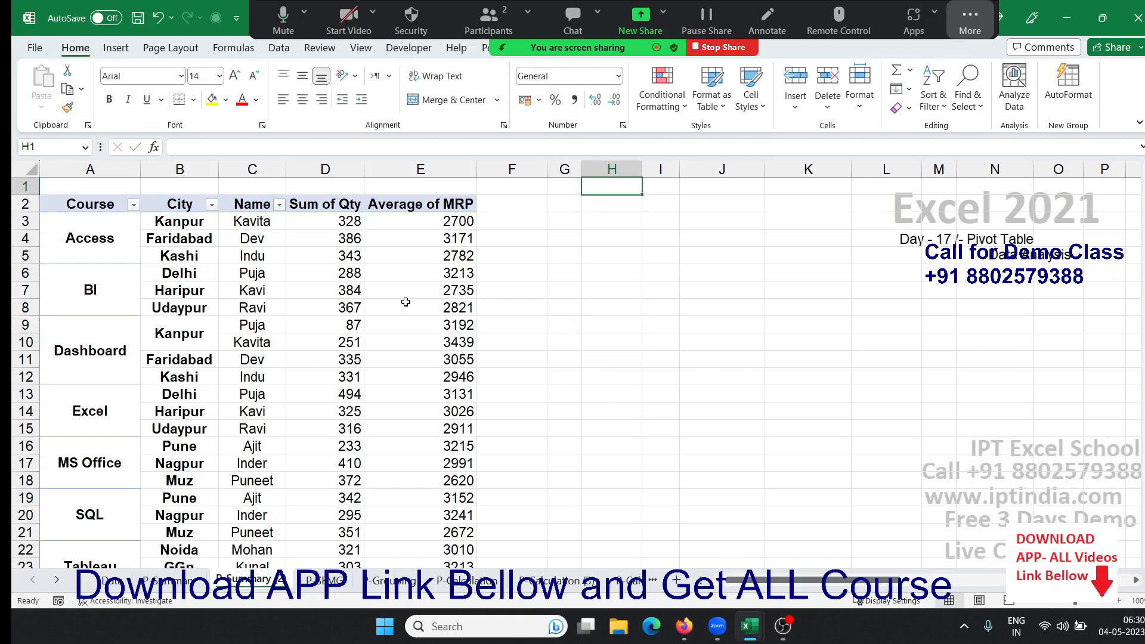
Step: Extract the source records behind the BI course's Haripur Sum of Qty value to a new sheet and delete that sheet
double_click(358, 284)
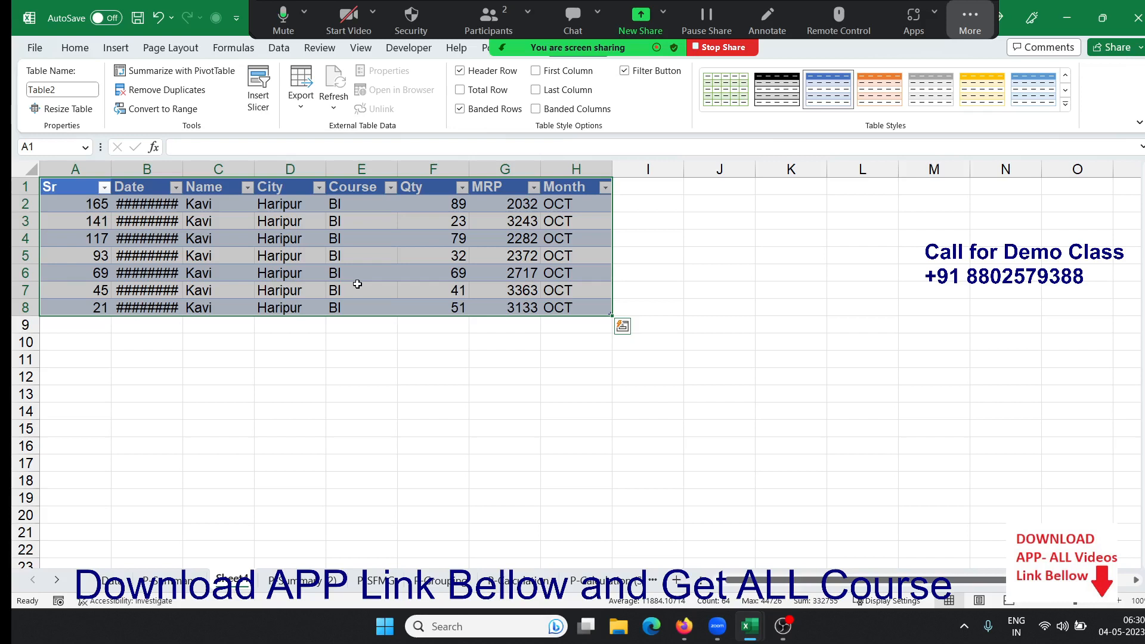
right_click(242, 580)
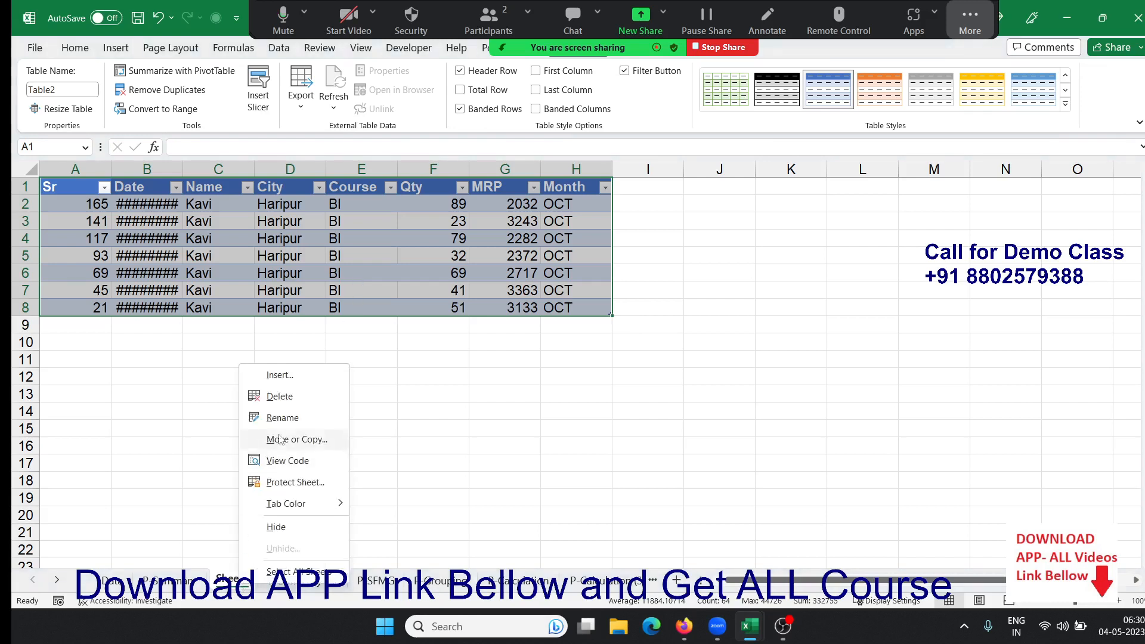
left_click(279, 396)
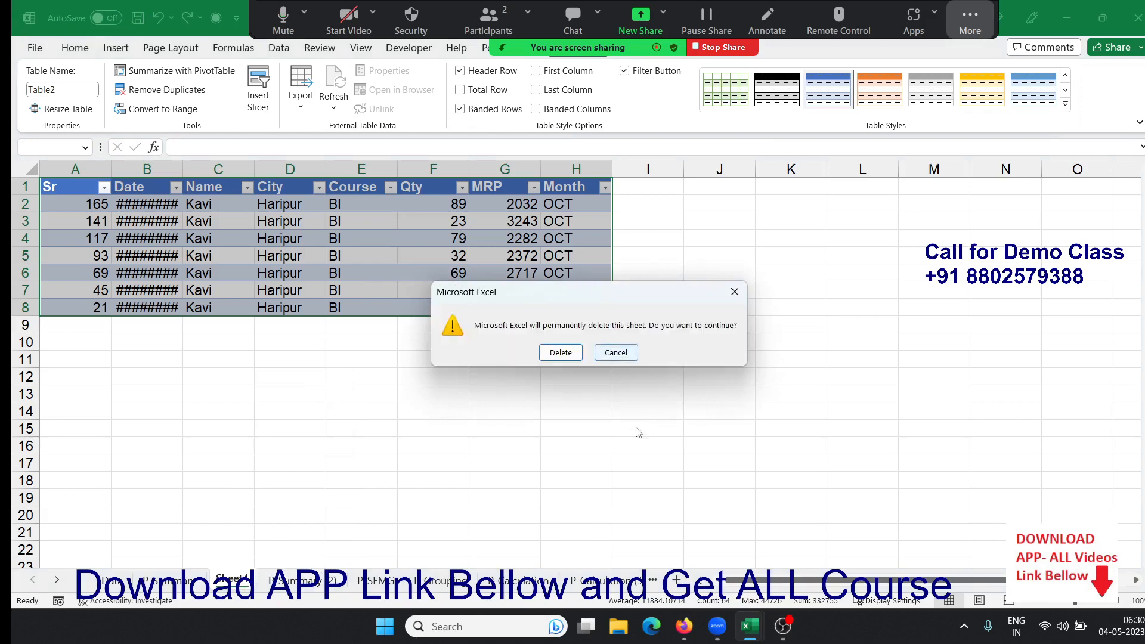
left_click(550, 356)
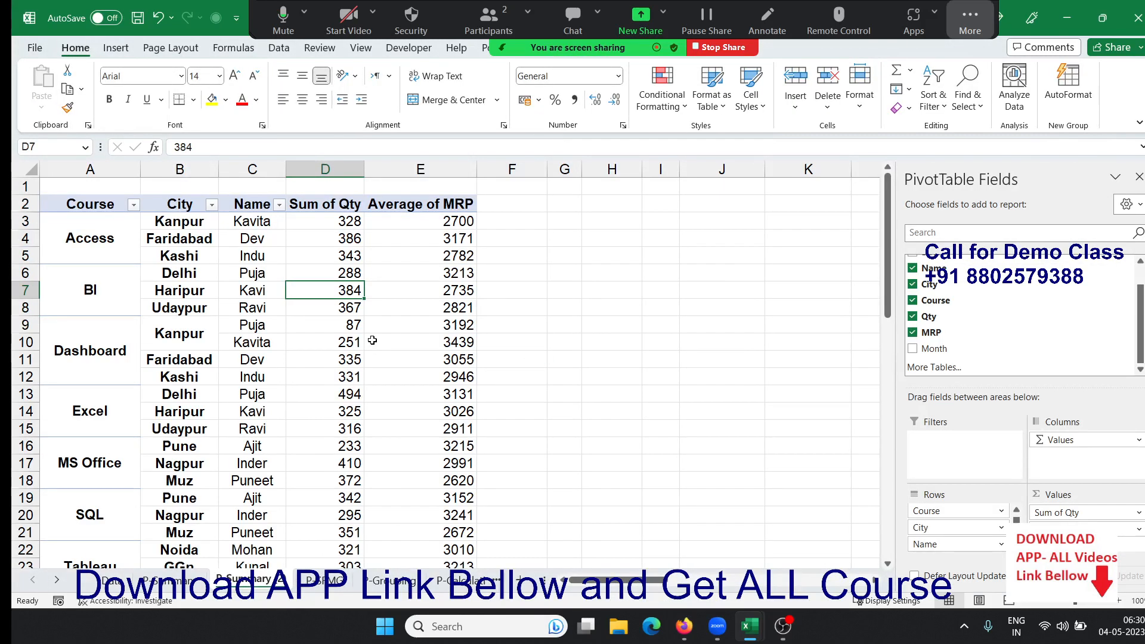
Step: Disable the Enable show details setting in the PivotTable's data options
mouse_move(372, 340)
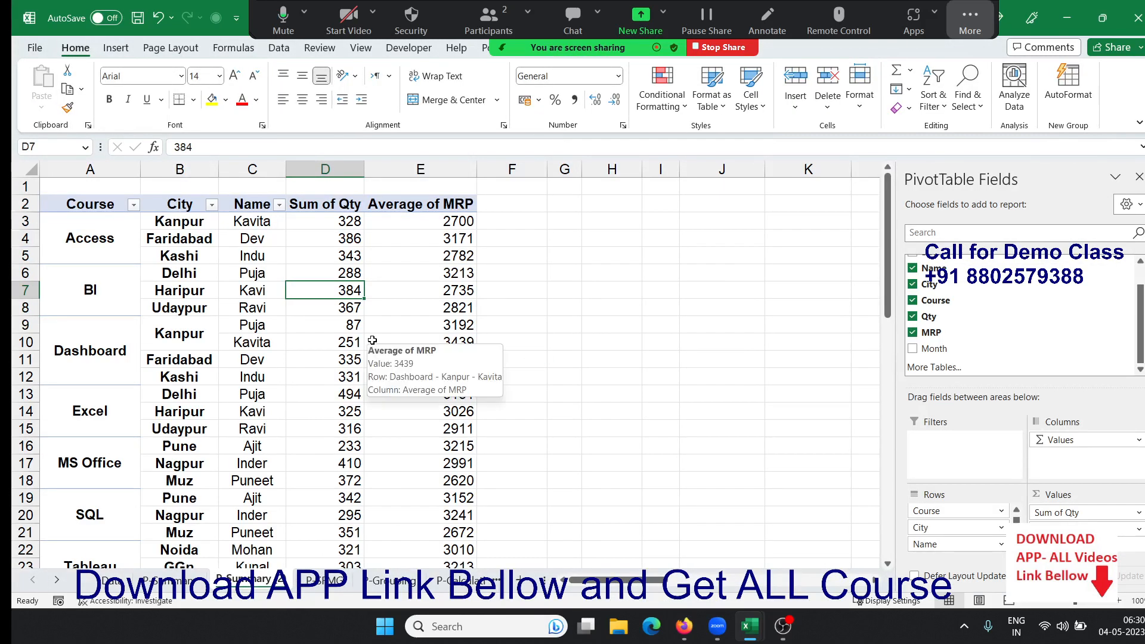
right_click(329, 291)
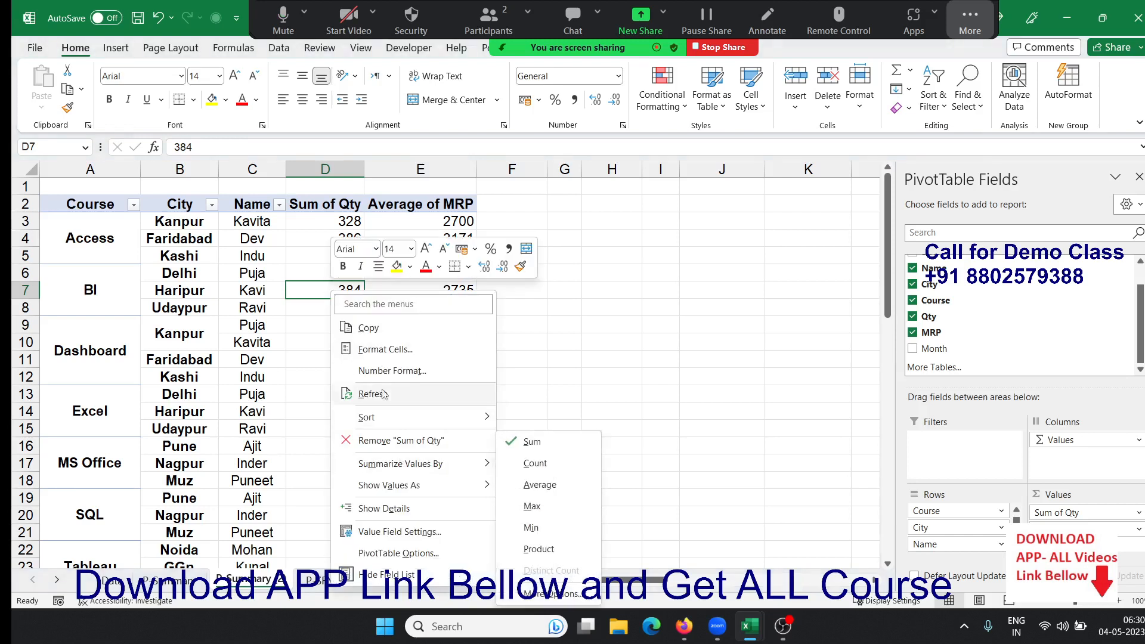
left_click(398, 554)
left_click(425, 279)
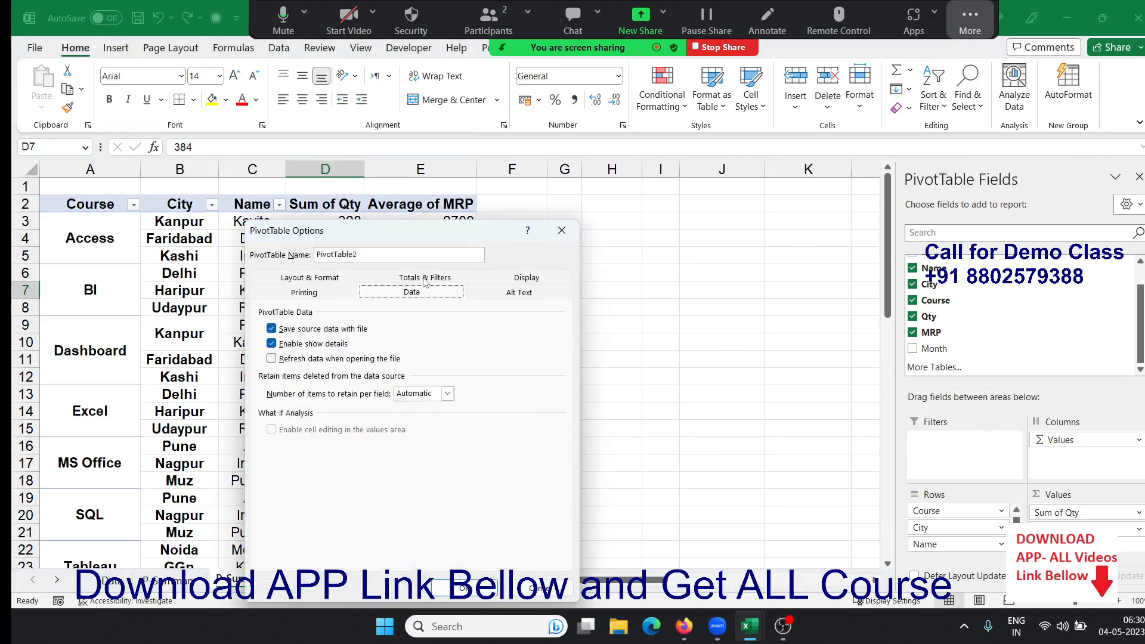
left_click(285, 345)
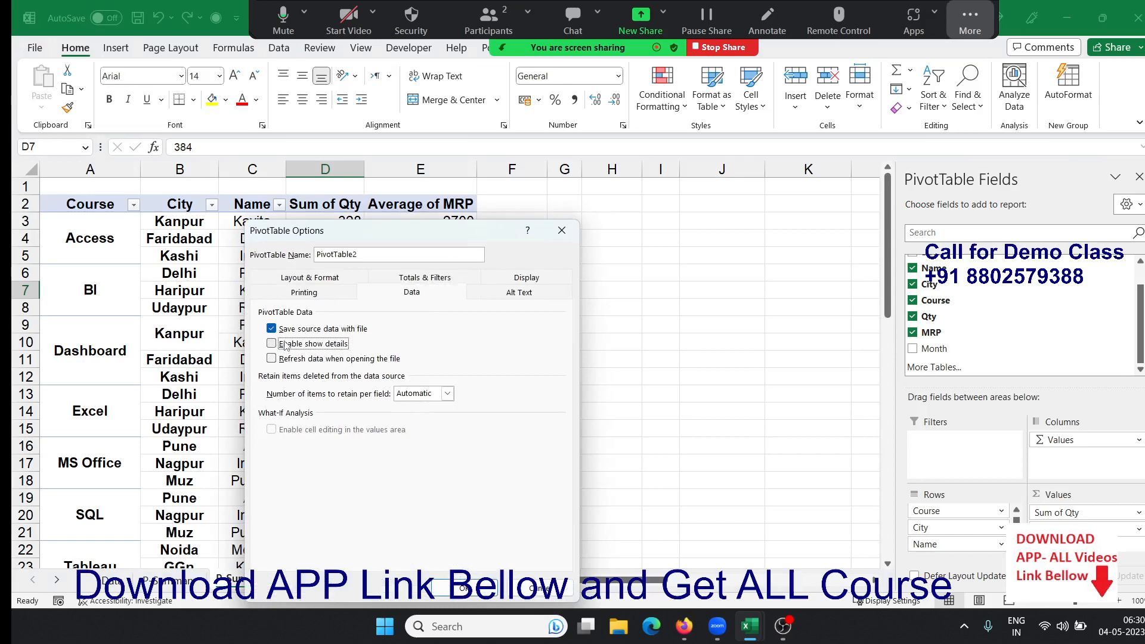
left_click(443, 587)
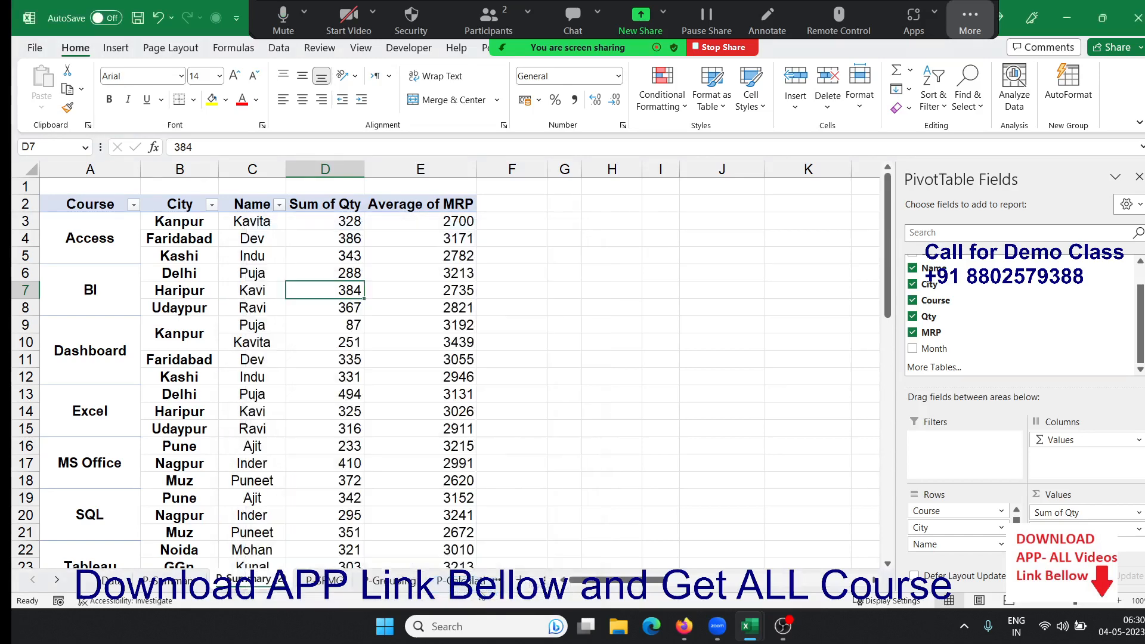
Step: Try to extract the source records behind the BI course's Udaypur Sum of Qty value
left_click(571, 406)
left_click(479, 415)
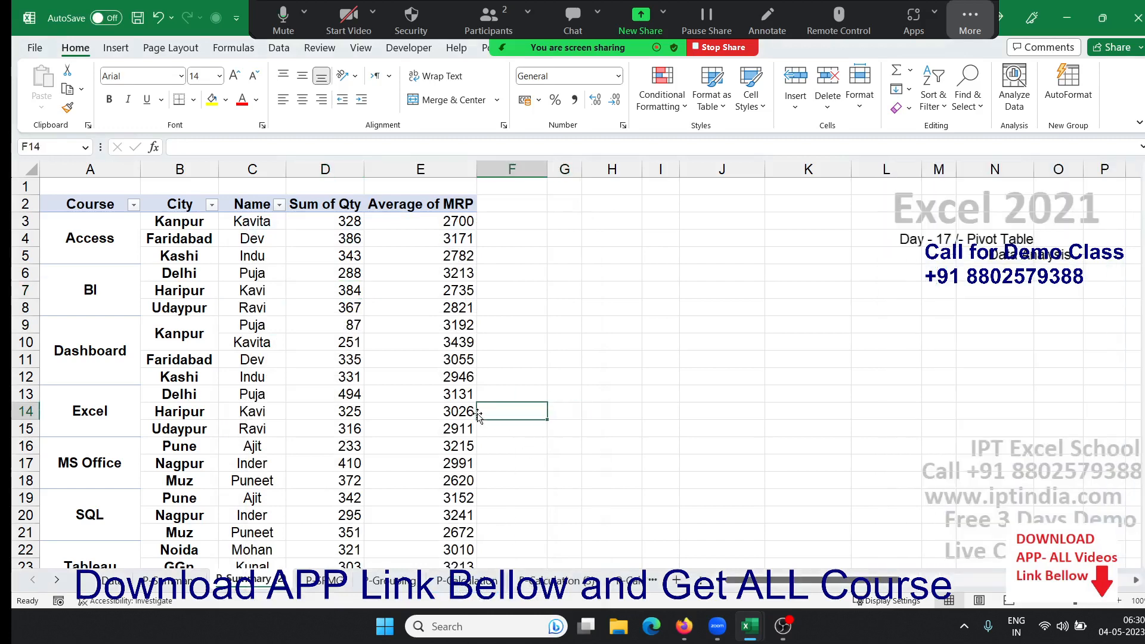
left_click(351, 315)
double_click(350, 315)
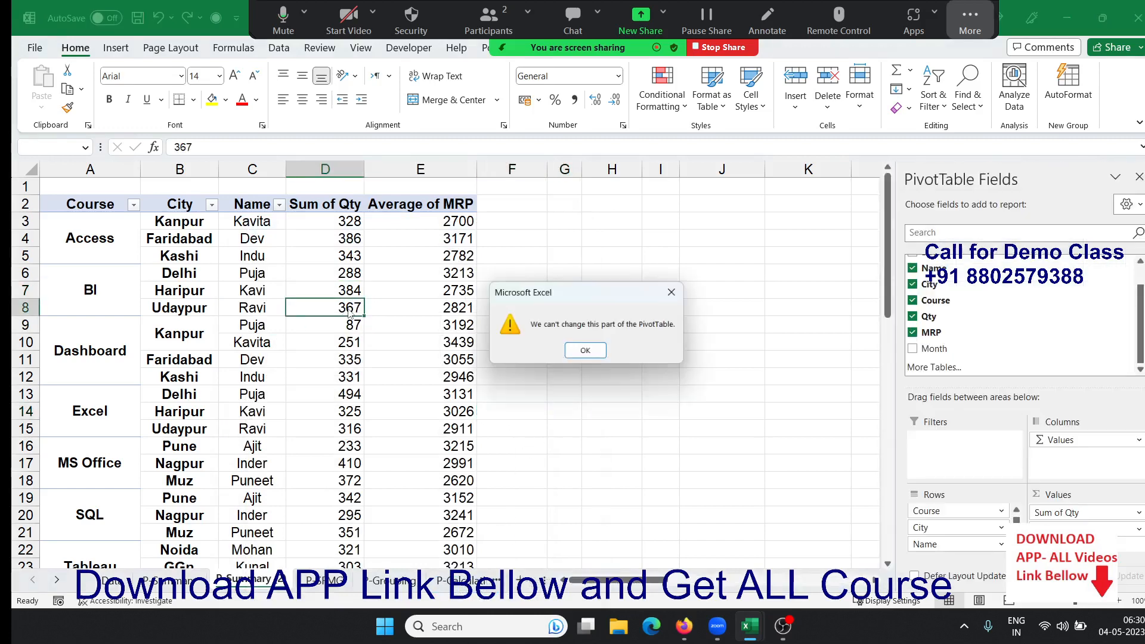
left_click(587, 354)
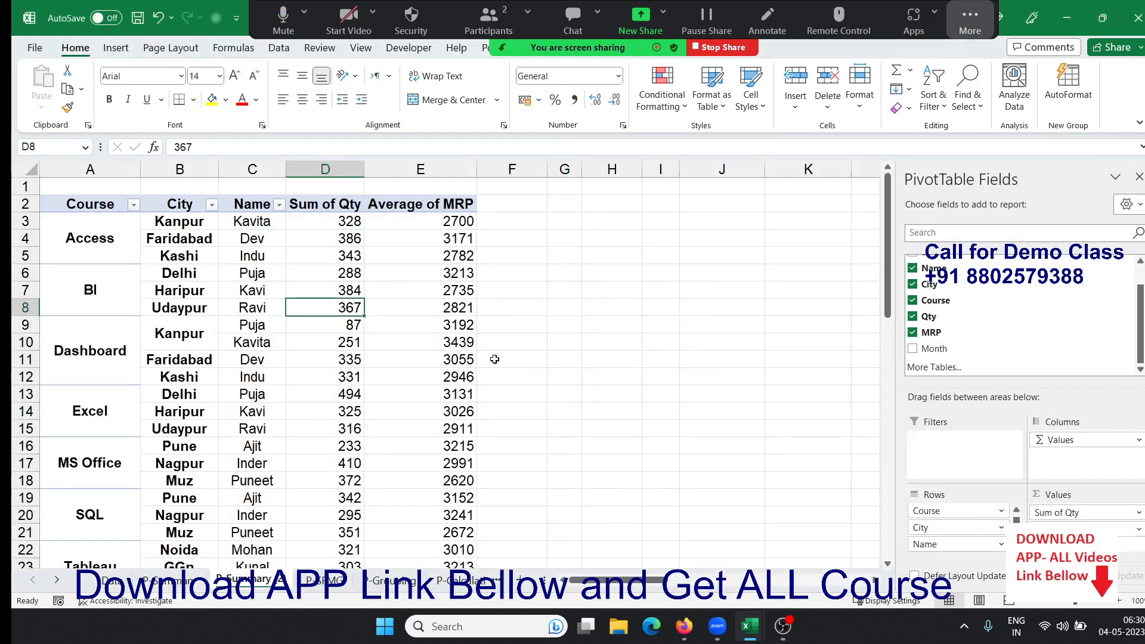
mouse_move(471, 343)
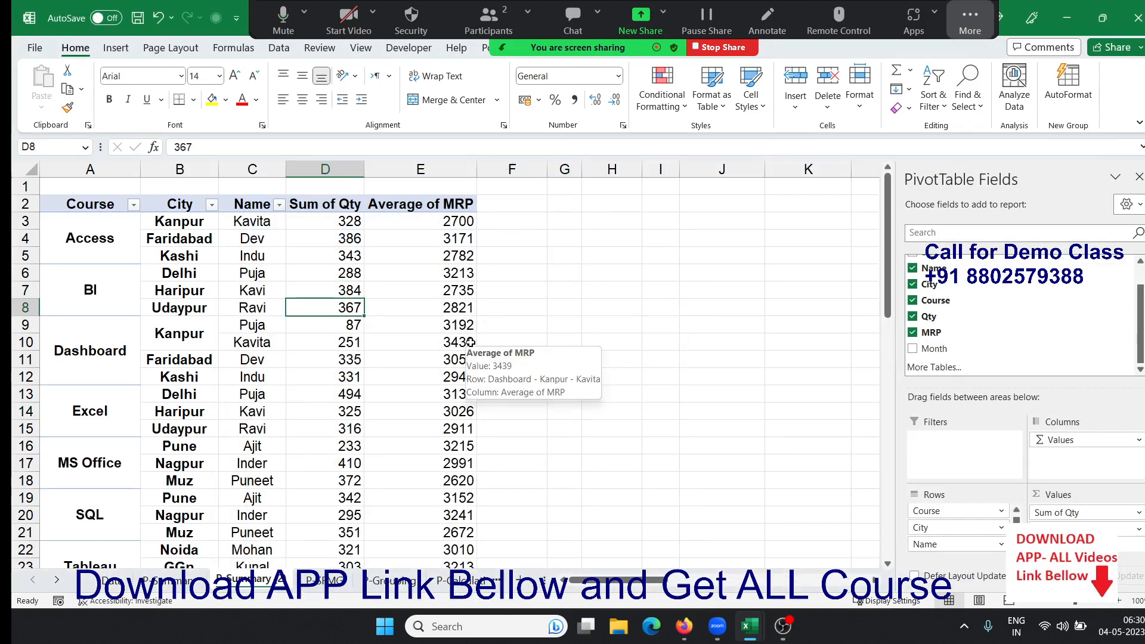